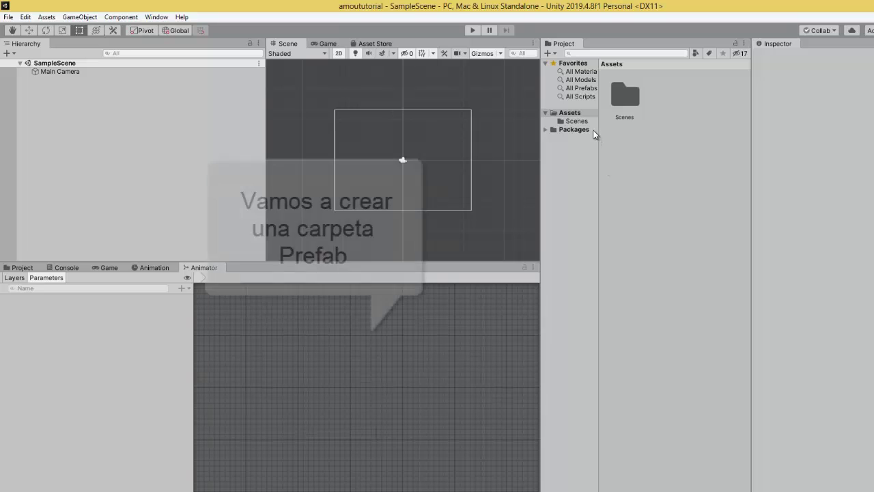
Step: Create a new folder named PREFAB under Assets
{"action": "left_click", "coordinate": [579, 121]}
{"action": "left_click", "coordinate": [572, 113]}
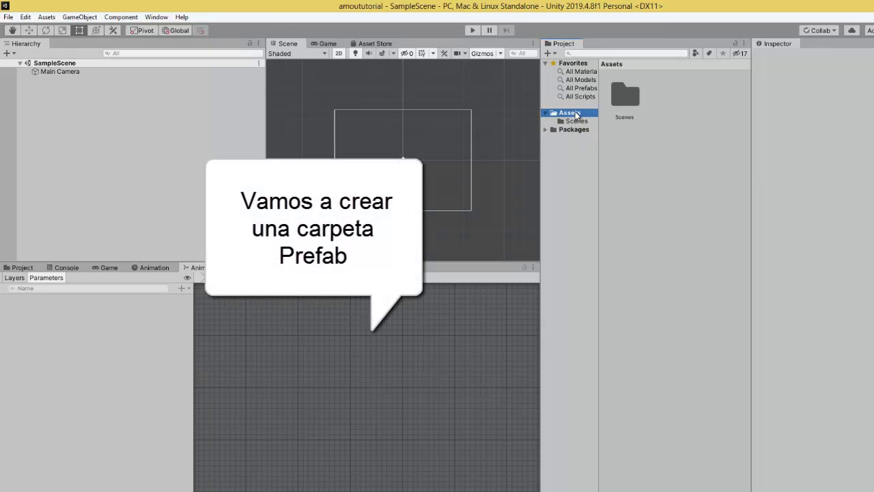
{"action": "right_click", "coordinate": [576, 114]}
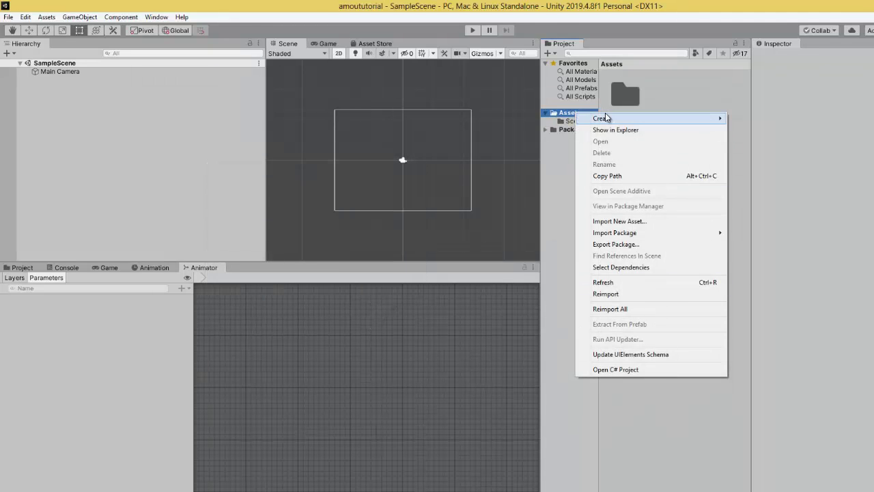
{"action": "mouse_move", "coordinate": [605, 117]}
{"action": "left_click", "coordinate": [743, 117]}
{"action": "type", "text": "P"}
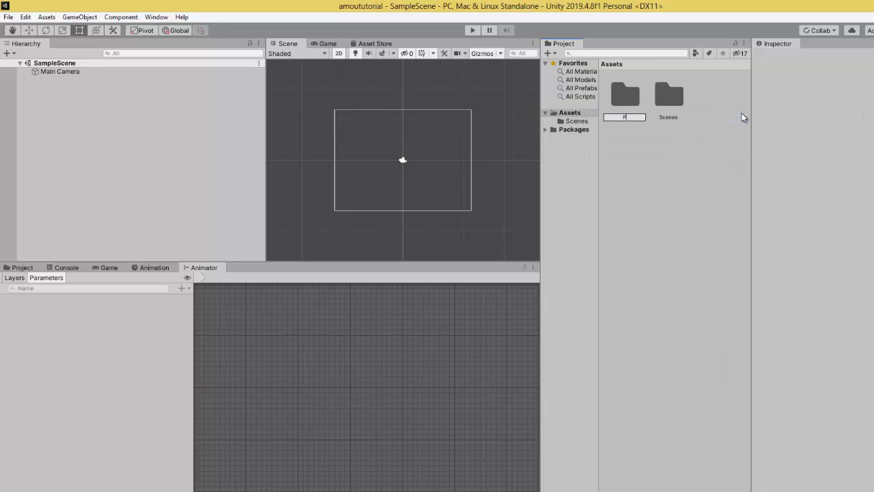
{"action": "type", "text": "REFAB"}
{"action": "key", "text": "Return"}
Step: Open the PREFAB folder and start importing a new asset into it
{"action": "double_click", "coordinate": [628, 94]}
{"action": "right_click", "coordinate": [644, 162]}
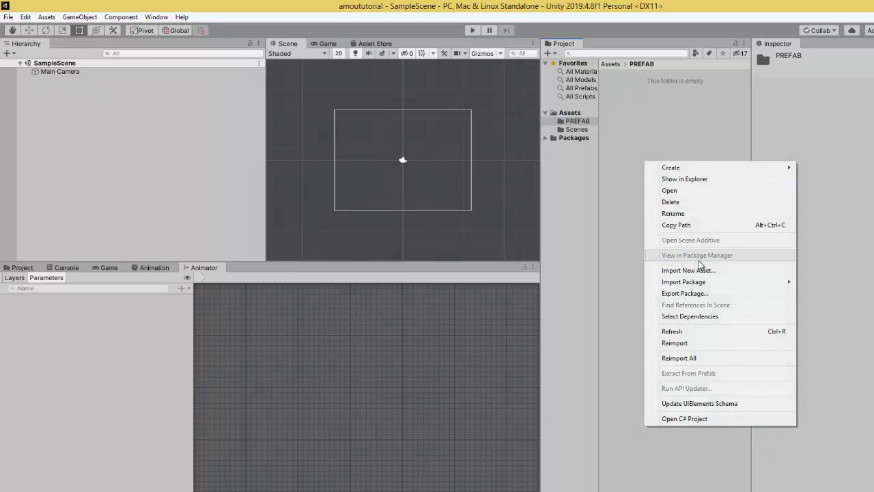
{"action": "left_click", "coordinate": [703, 271]}
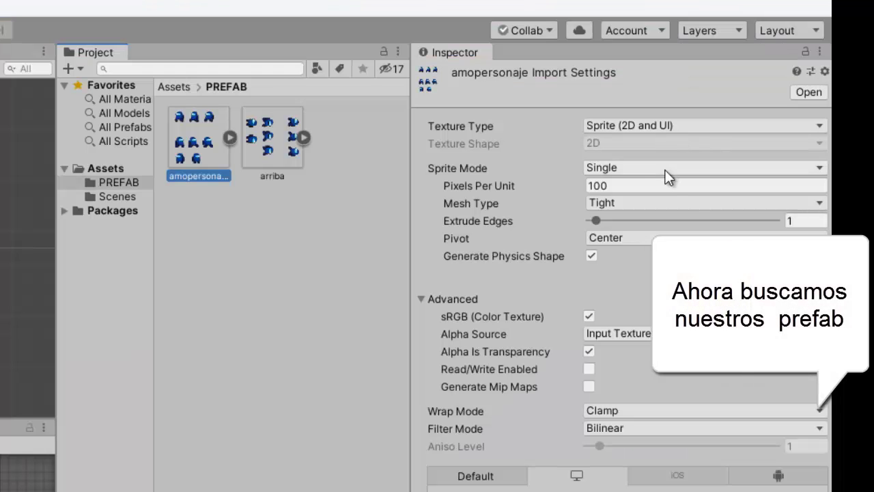
Step: Set amopersonaje's Sprite Mode to Multiple, apply, and outline the first character in Sprite Editor
{"action": "left_click", "coordinate": [662, 169]}
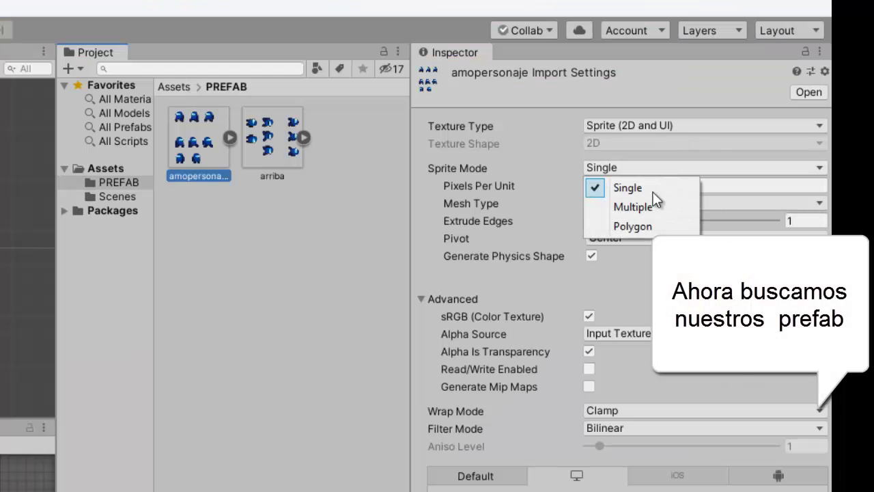
{"action": "left_click", "coordinate": [651, 205]}
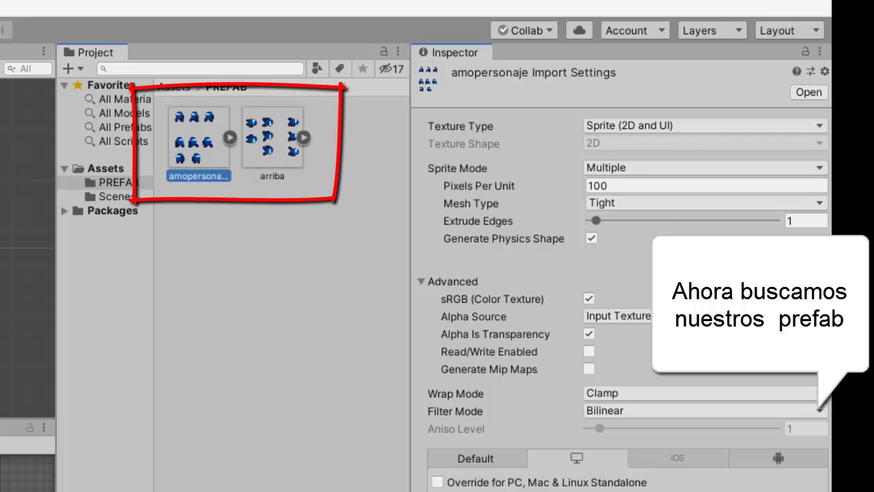
{"action": "left_click", "coordinate": [12, 480]}
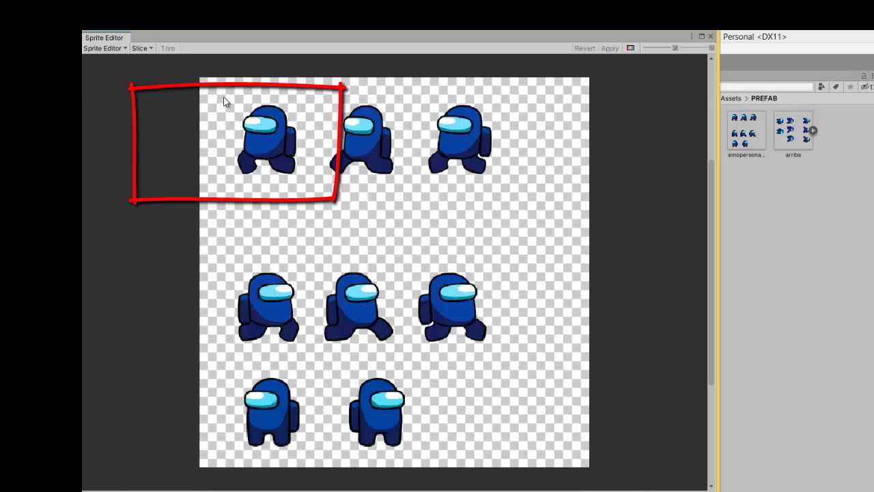
{"action": "left_click_drag", "start_coordinate": [222, 95], "coordinate": [309, 185]}
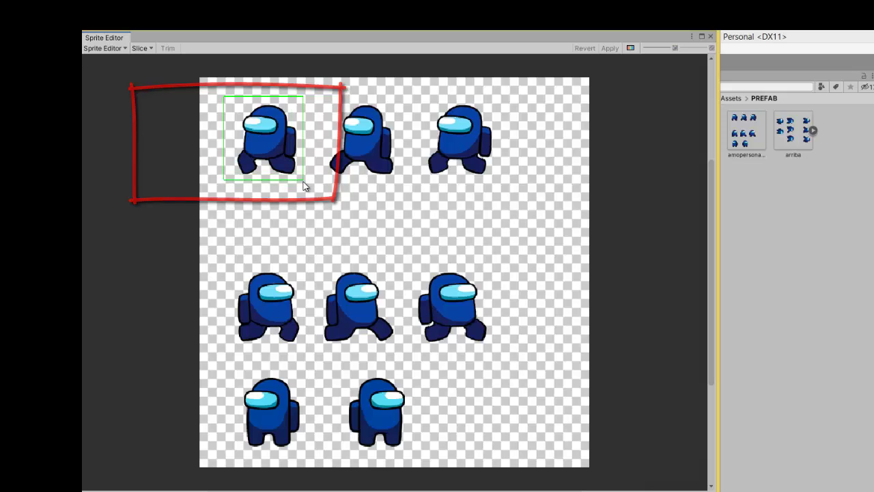
Step: Outline the remaining seven characters, apply all eight slices, and close Sprite Editor
{"action": "left_click", "coordinate": [327, 119]}
{"action": "left_click_drag", "start_coordinate": [318, 97], "coordinate": [400, 183]}
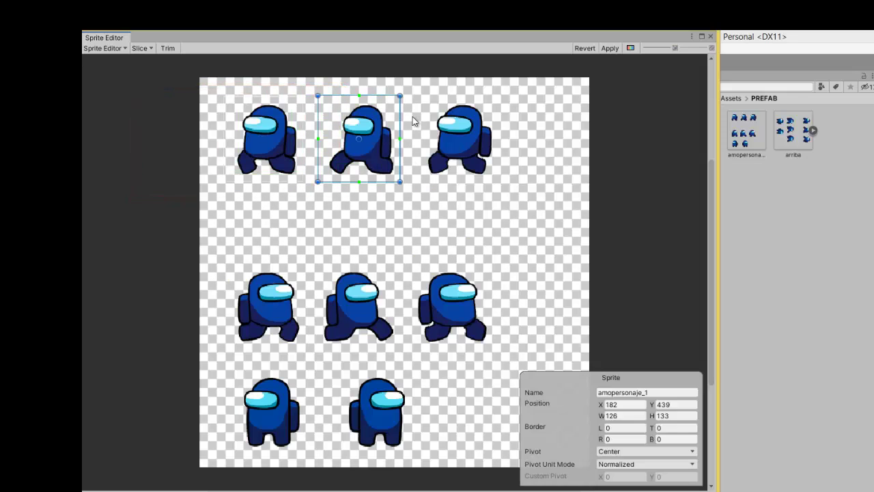
{"action": "left_click_drag", "start_coordinate": [413, 95], "coordinate": [517, 191]}
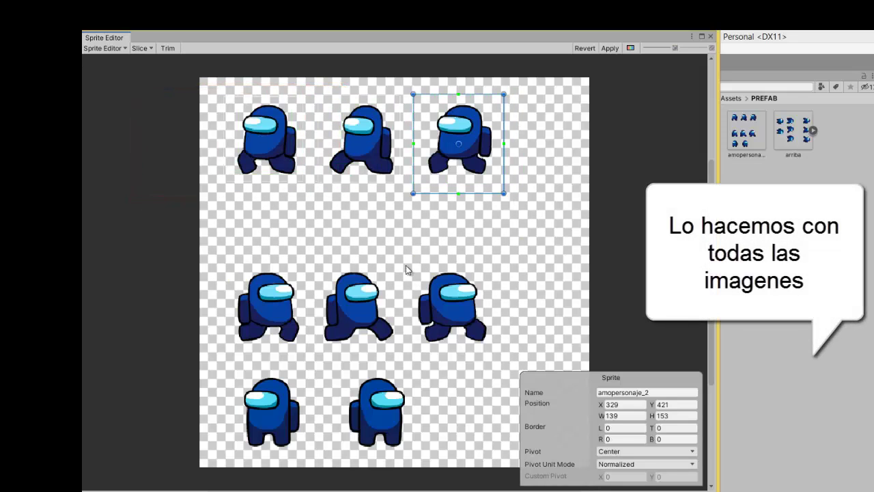
{"action": "left_click_drag", "start_coordinate": [410, 264], "coordinate": [500, 348]}
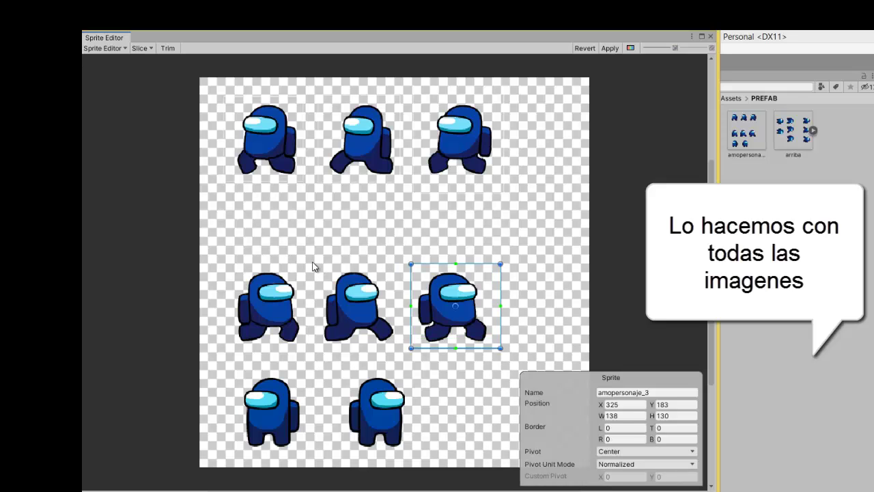
{"action": "left_click_drag", "start_coordinate": [316, 262], "coordinate": [401, 348]}
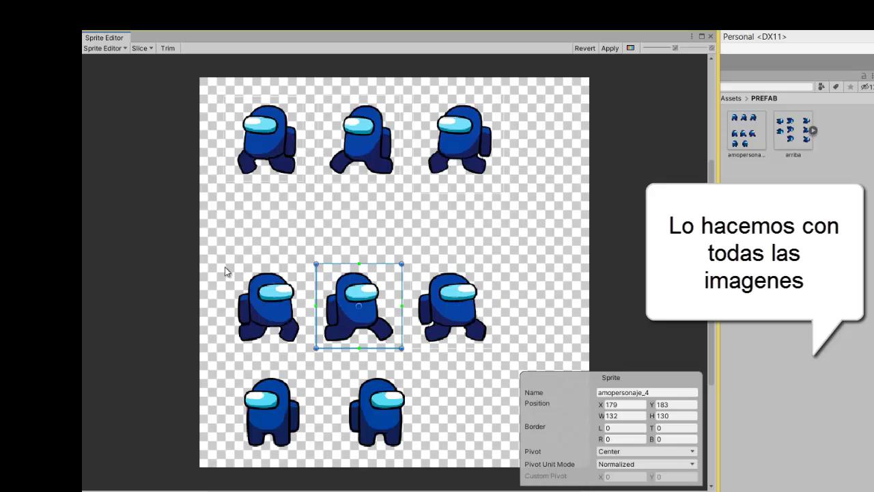
{"action": "left_click_drag", "start_coordinate": [224, 265], "coordinate": [305, 346]}
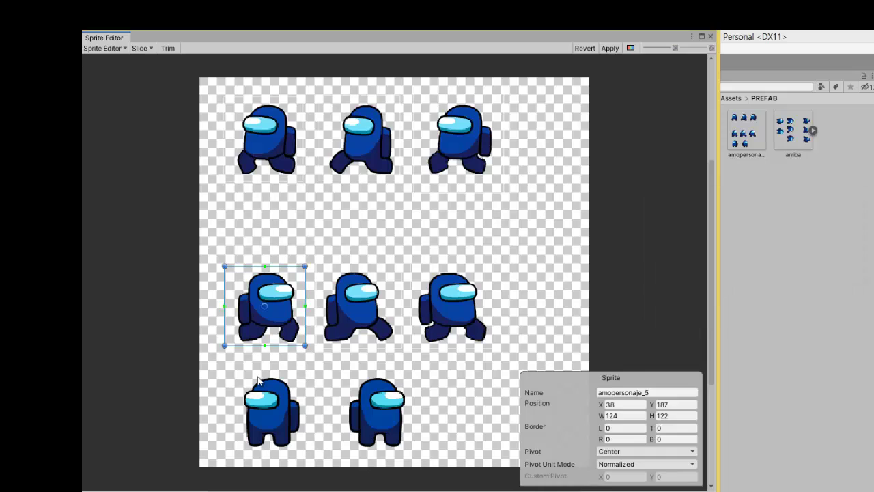
{"action": "left_click_drag", "start_coordinate": [228, 369], "coordinate": [314, 455]}
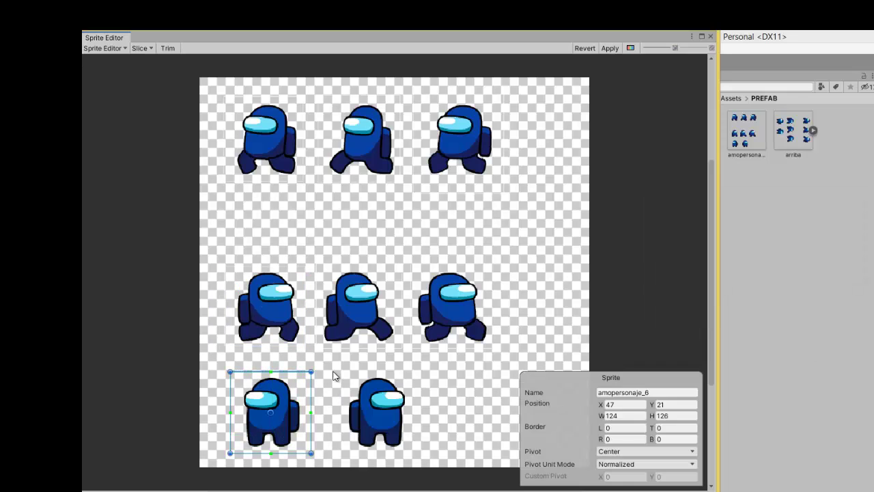
{"action": "mouse_move", "coordinate": [327, 370]}
{"action": "left_mouse_down"}
{"action": "mouse_move", "coordinate": [394, 448]}
{"action": "mouse_move", "coordinate": [416, 456]}
{"action": "left_mouse_up"}
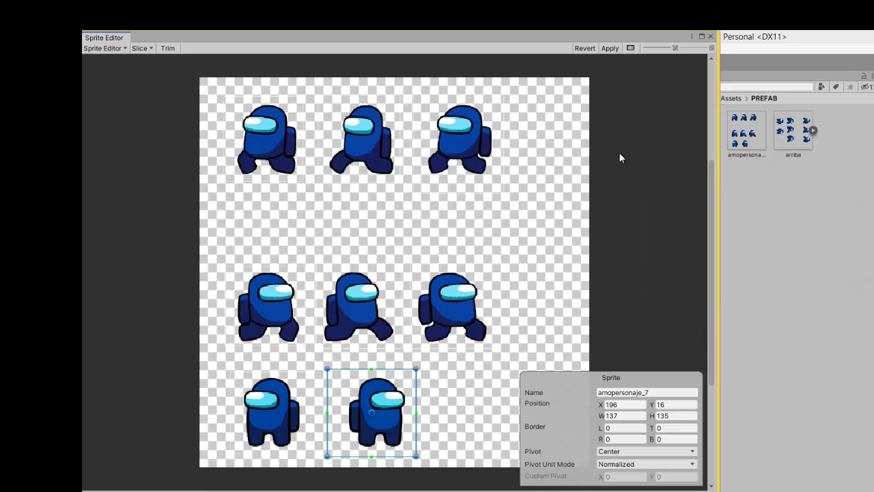
{"action": "left_click", "coordinate": [607, 47]}
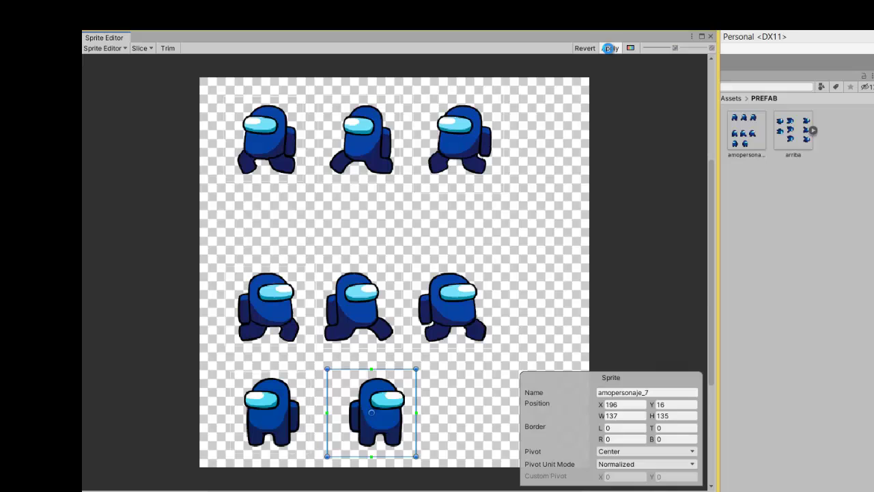
{"action": "left_click", "coordinate": [712, 36]}
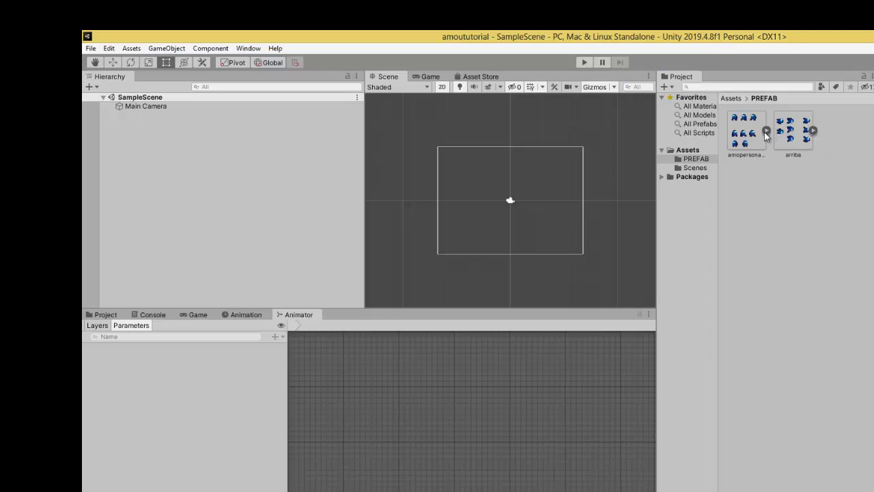
Step: Drag the amopersonaje_0 sprite from the expanded sheet into the Scene view
{"action": "left_click", "coordinate": [766, 132]}
{"action": "left_click", "coordinate": [766, 131]}
{"action": "left_click", "coordinate": [813, 130]}
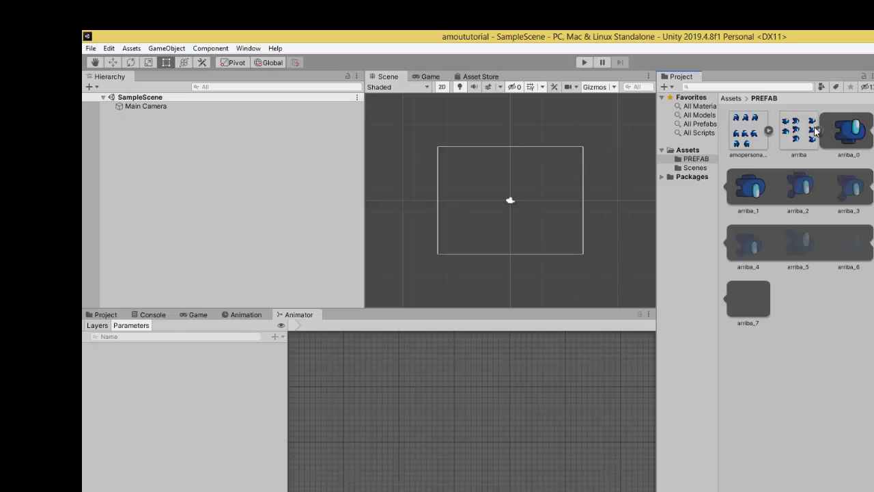
{"action": "left_click", "coordinate": [813, 130]}
{"action": "left_click", "coordinate": [766, 131]}
{"action": "mouse_move", "coordinate": [789, 127]}
{"action": "left_mouse_down"}
{"action": "mouse_move", "coordinate": [597, 197]}
{"action": "mouse_move", "coordinate": [502, 201]}
{"action": "left_mouse_up"}
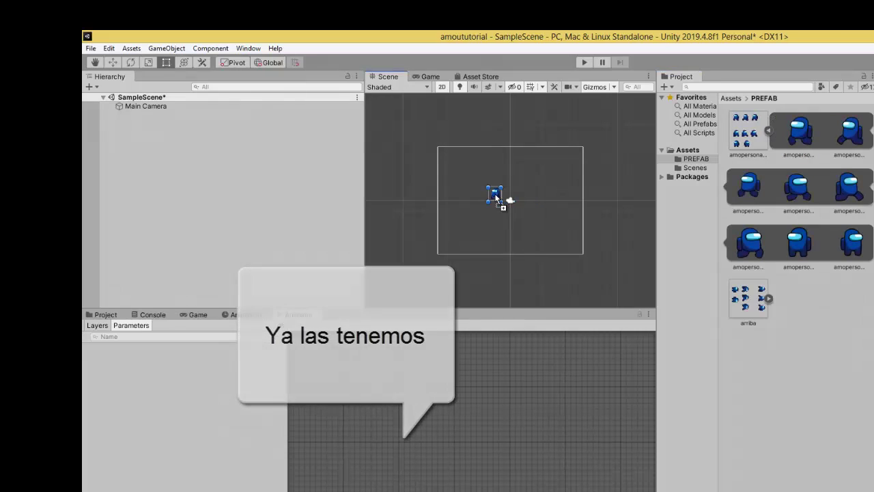
{"action": "left_click", "coordinate": [196, 315]}
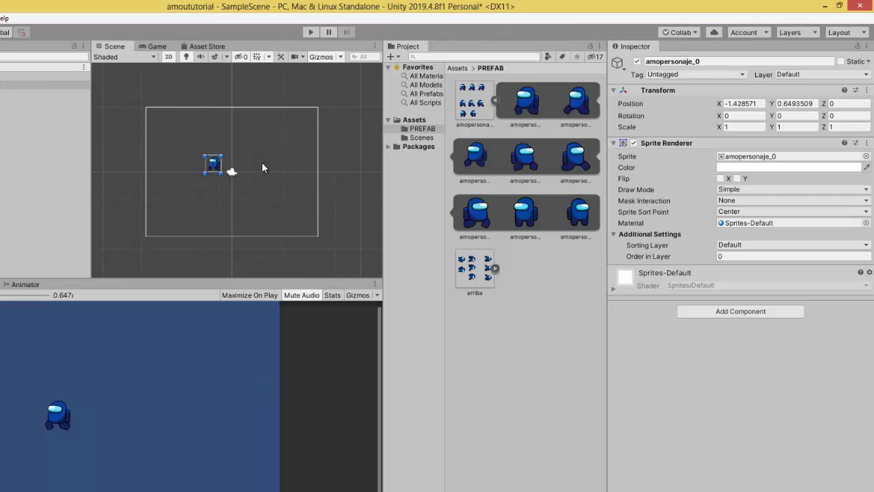
Step: Add a Rigidbody 2D component to amopersonaje_0
{"action": "scroll", "coordinate": [196, 166], "scroll_direction": "up", "scroll_amount": 4}
{"action": "scroll", "coordinate": [196, 166], "scroll_direction": "up", "scroll_amount": 3}
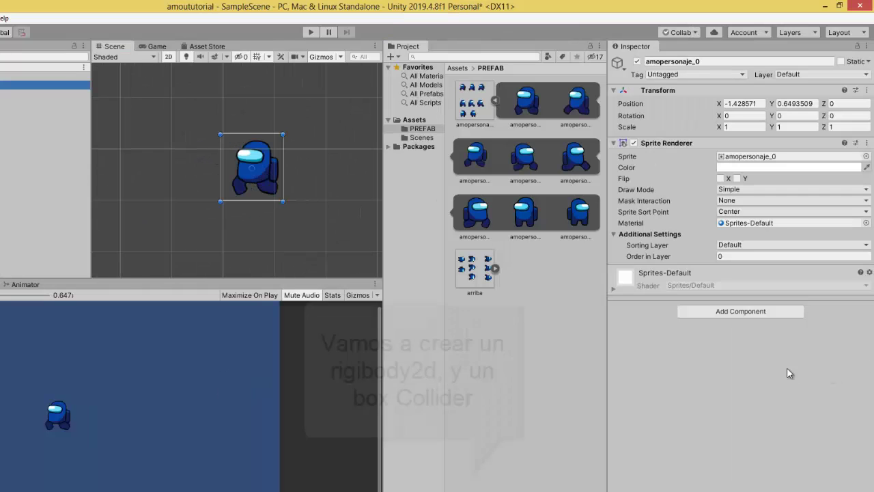
{"action": "left_click", "coordinate": [725, 313]}
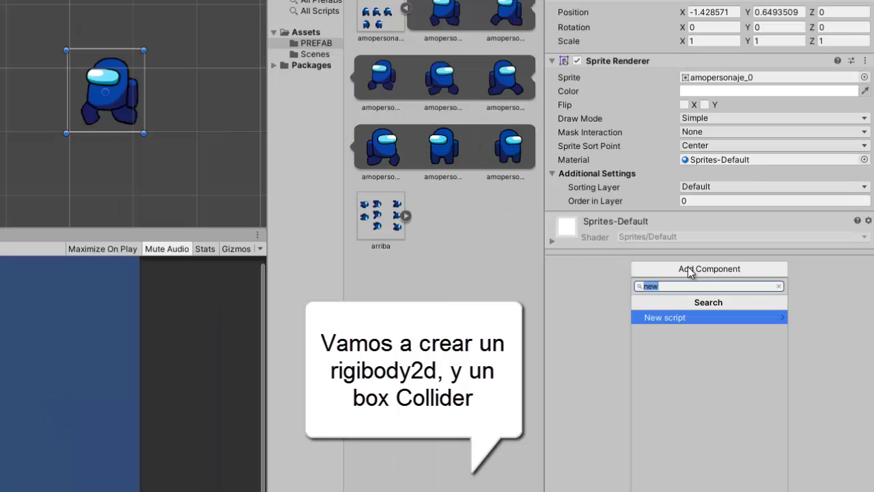
{"action": "key", "text": "BackSpace"}
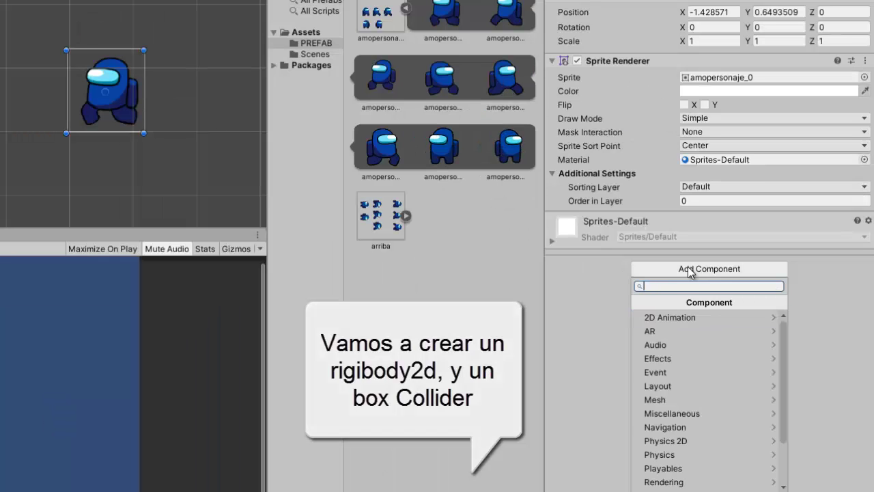
{"action": "type", "text": "ri"}
{"action": "key", "text": "Return"}
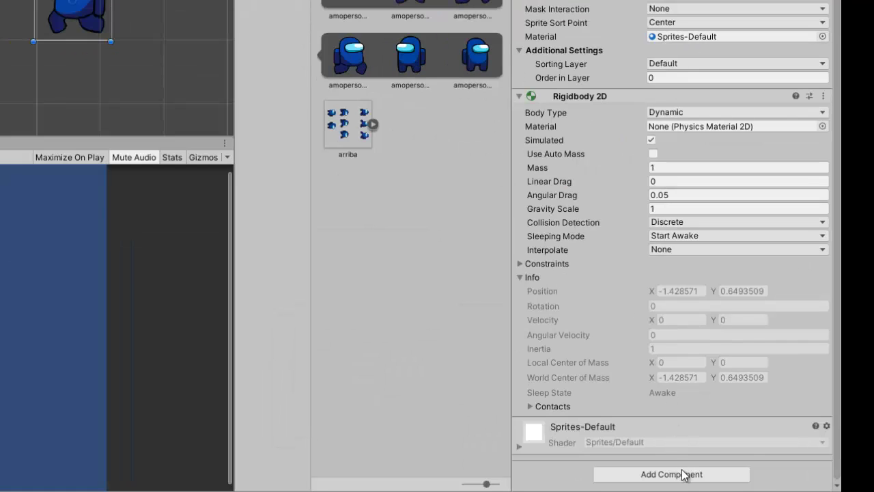
Step: Add a Box Collider 2D, sized 1.22 × 1.31, to the character
{"action": "left_click", "coordinate": [683, 476]}
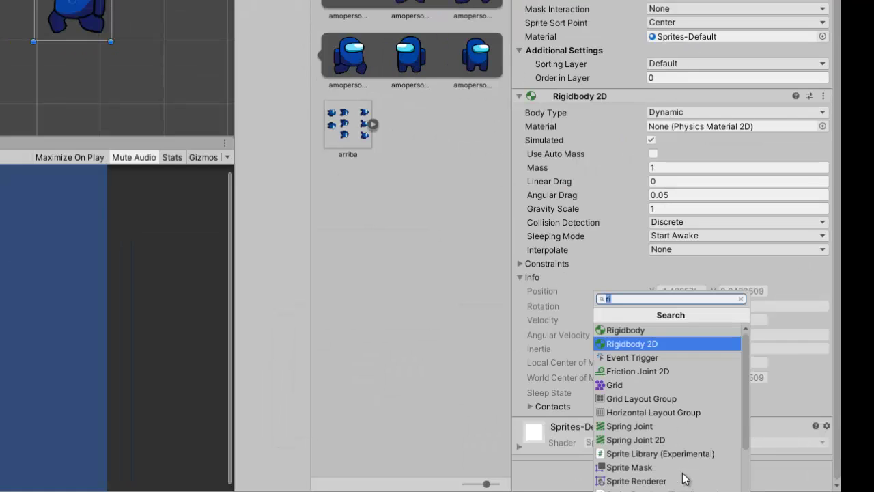
{"action": "type", "text": "box"}
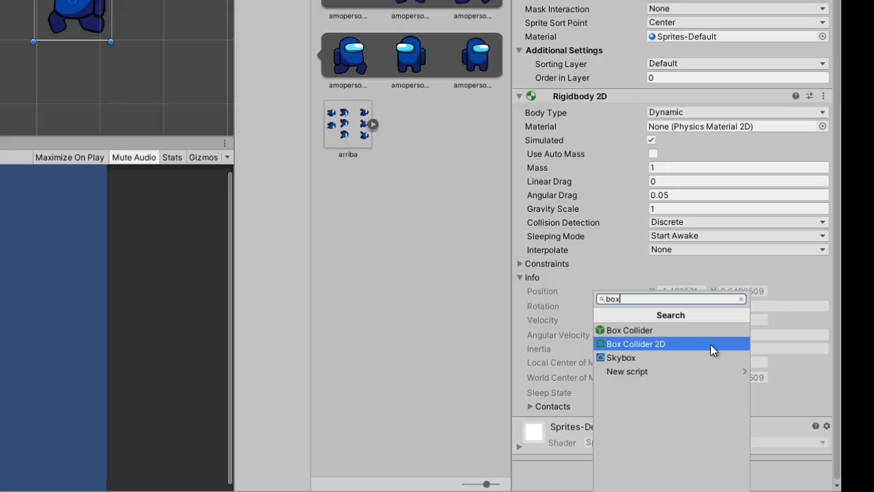
{"action": "left_click", "coordinate": [698, 346]}
{"action": "scroll", "coordinate": [689, 211], "scroll_direction": "down", "scroll_amount": 4}
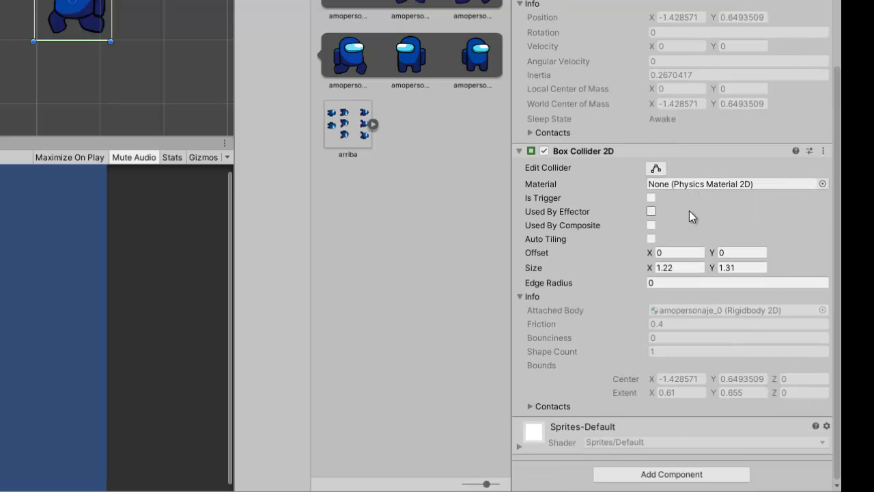
{"action": "scroll", "coordinate": [697, 265], "scroll_direction": "up", "scroll_amount": 5}
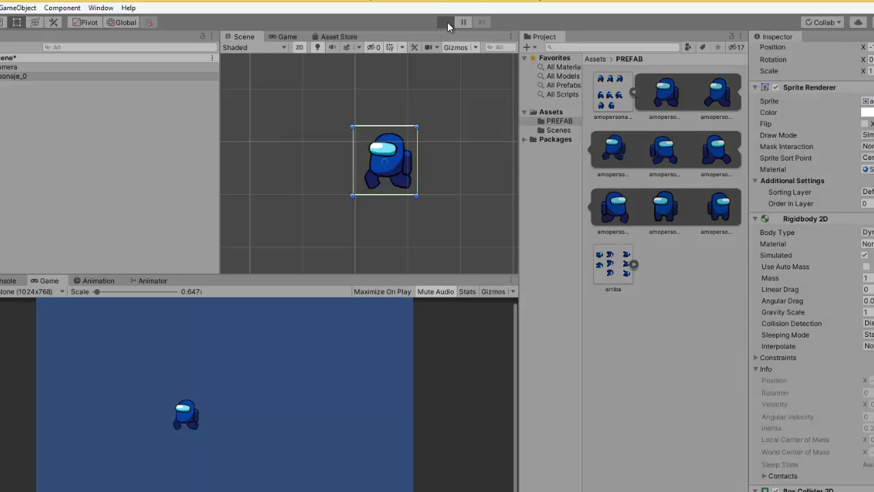
Step: Set the Rigidbody 2D Gravity Scale to 0 and test the scene in Play mode
{"action": "left_click", "coordinate": [447, 22]}
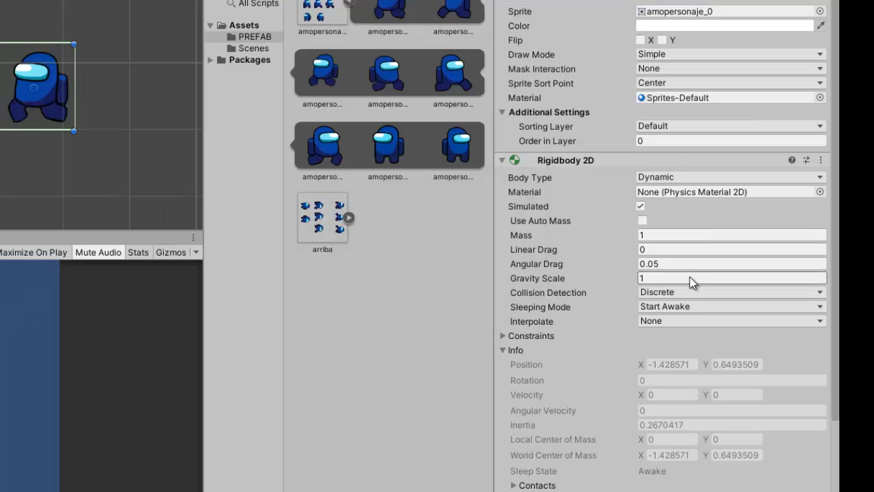
{"action": "left_click", "coordinate": [691, 278]}
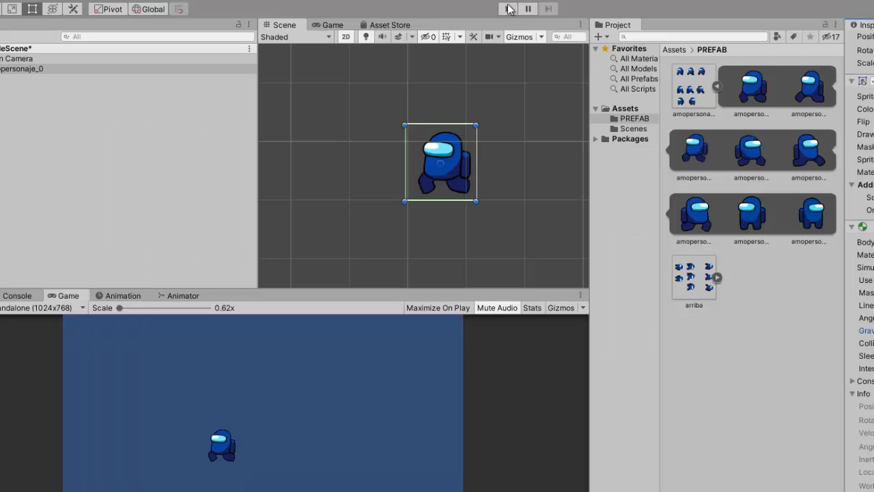
{"action": "left_click", "coordinate": [511, 10]}
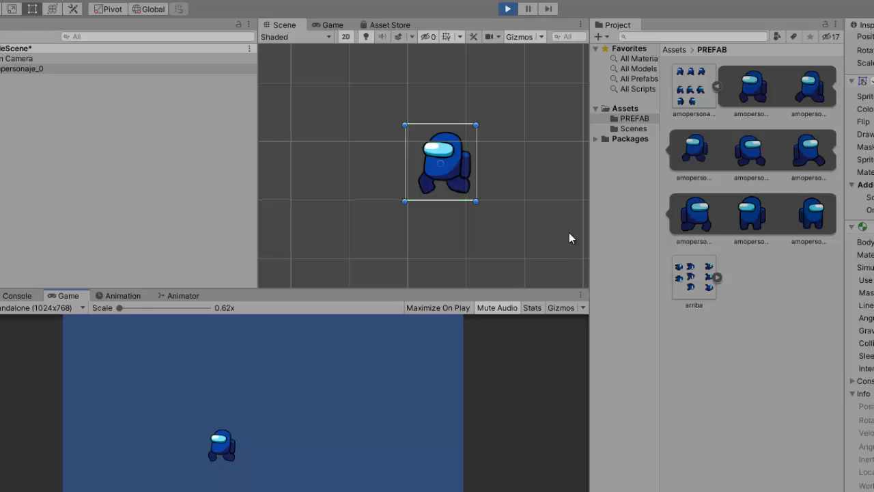
{"action": "left_click", "coordinate": [508, 11]}
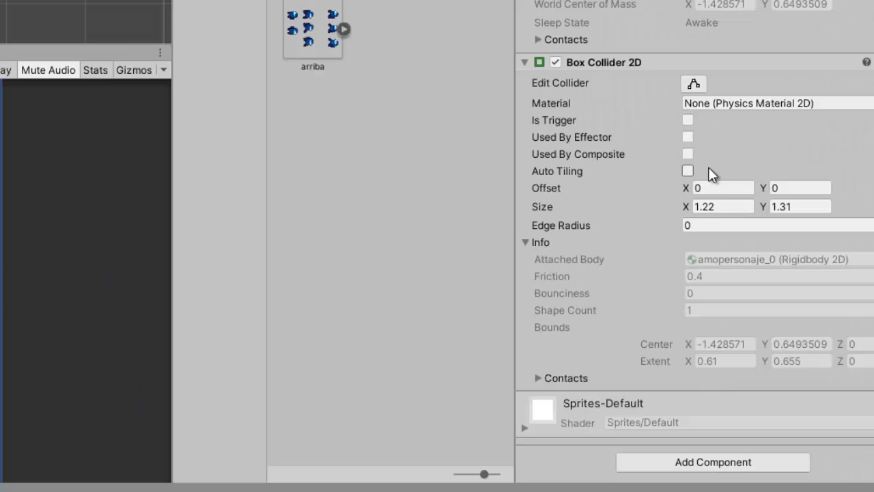
Step: Create and attach a new script named personaje
{"action": "left_click", "coordinate": [736, 462]}
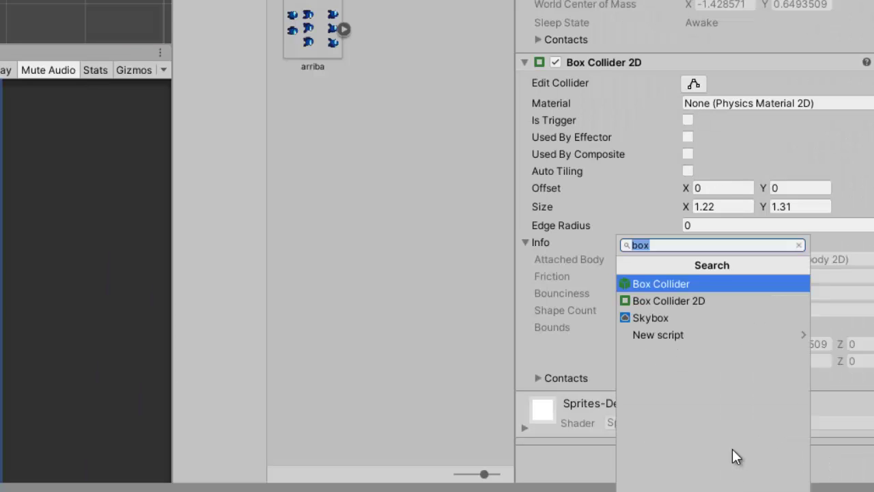
{"action": "type", "text": "new"}
{"action": "key", "text": "Return"}
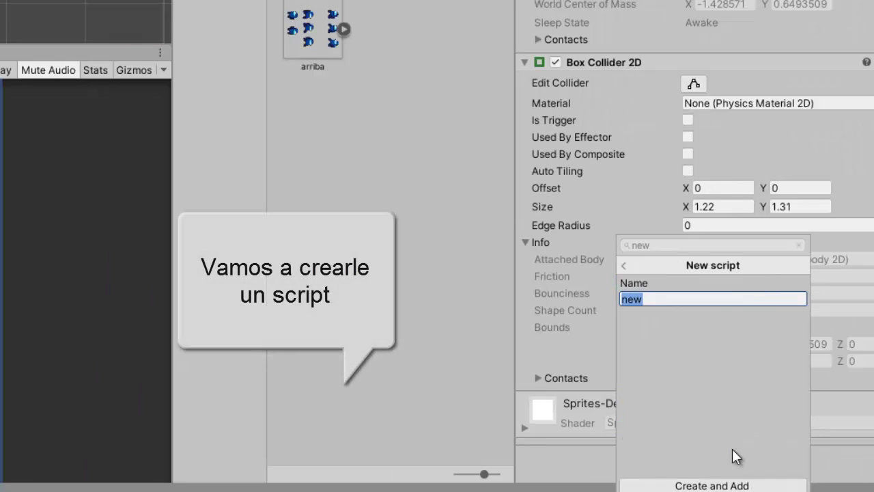
{"action": "type", "text": "personaj"}
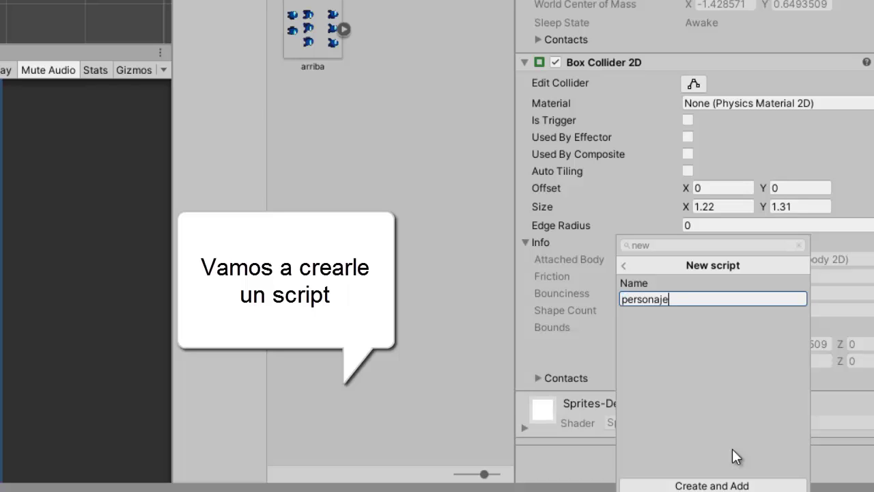
{"action": "key", "text": "Return"}
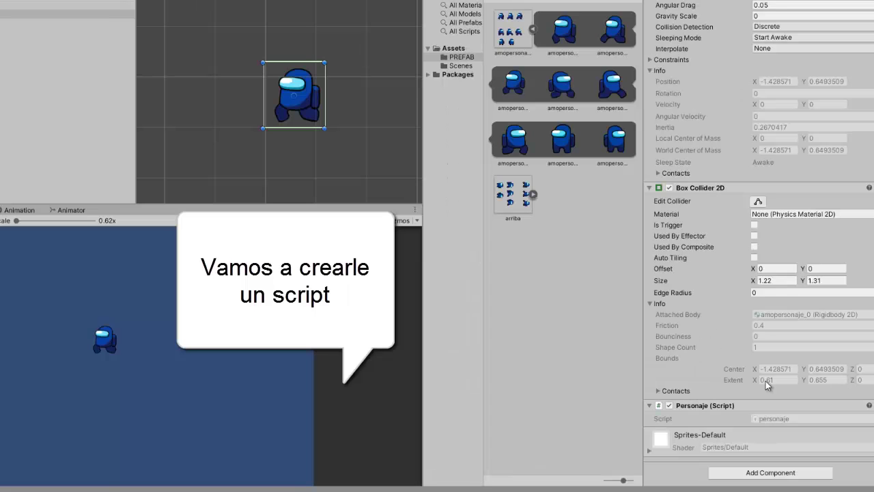
Step: Add the Animation and Animator components to the character
{"action": "left_click", "coordinate": [761, 469]}
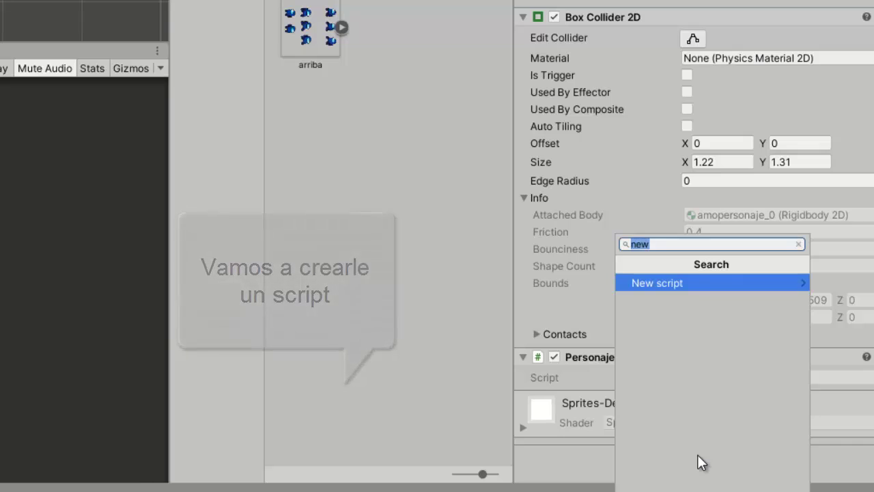
{"action": "type", "text": "anim"}
{"action": "key", "text": "Return"}
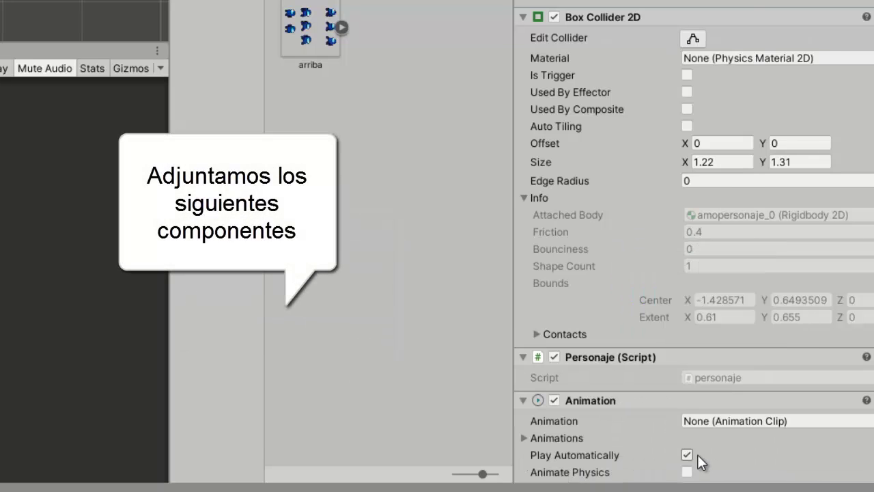
{"action": "scroll", "coordinate": [698, 409], "scroll_direction": "down", "scroll_amount": 3}
{"action": "left_click", "coordinate": [669, 462]}
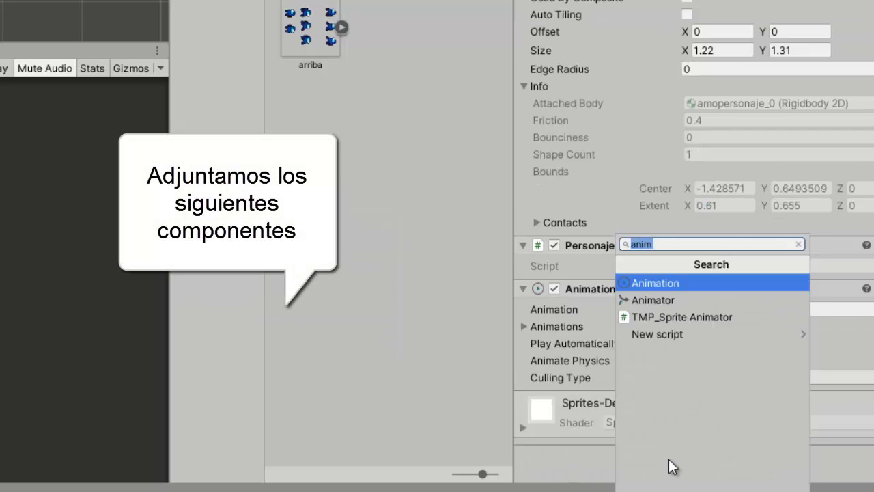
{"action": "key", "text": "Down"}
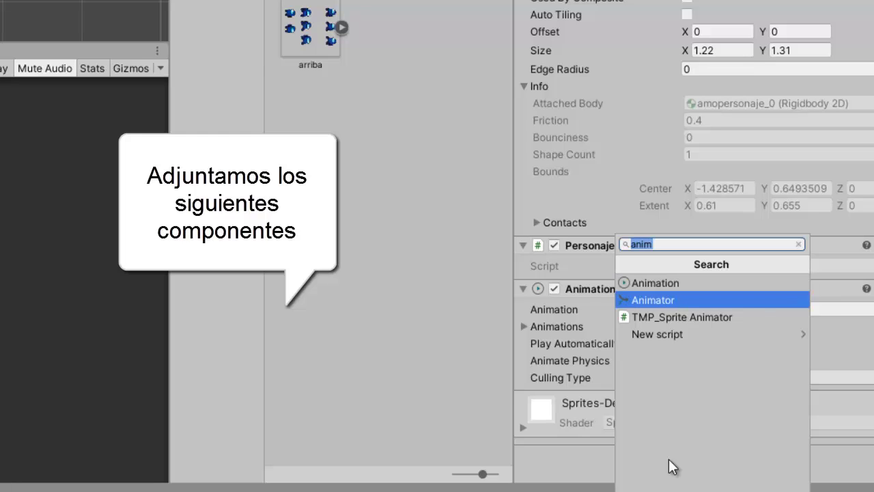
{"action": "key", "text": "Return"}
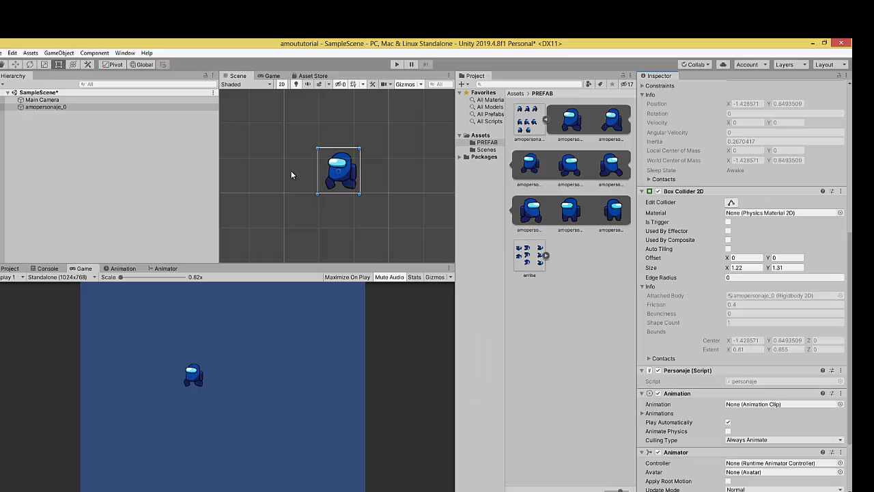
Step: Open the Animation window and rename amopersonaje_0 to personaje
{"action": "scroll", "coordinate": [291, 175], "scroll_direction": "down", "scroll_amount": 1}
{"action": "left_click", "coordinate": [122, 268]}
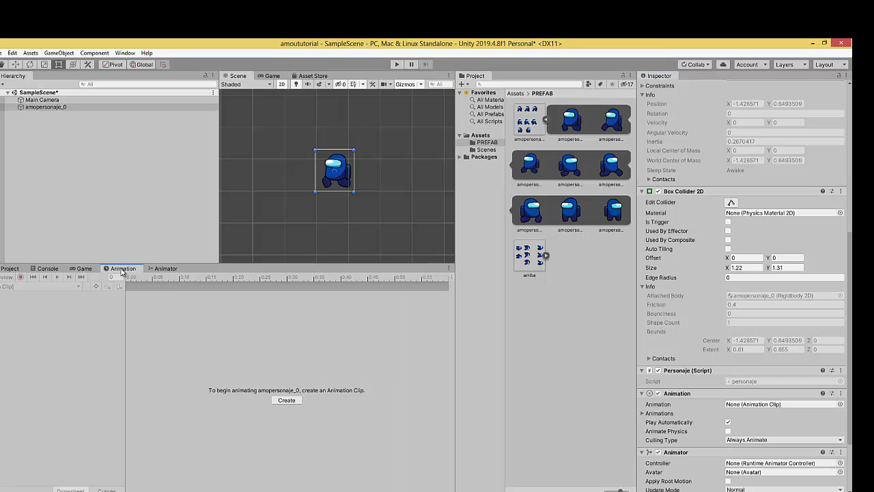
{"action": "left_click", "coordinate": [49, 106]}
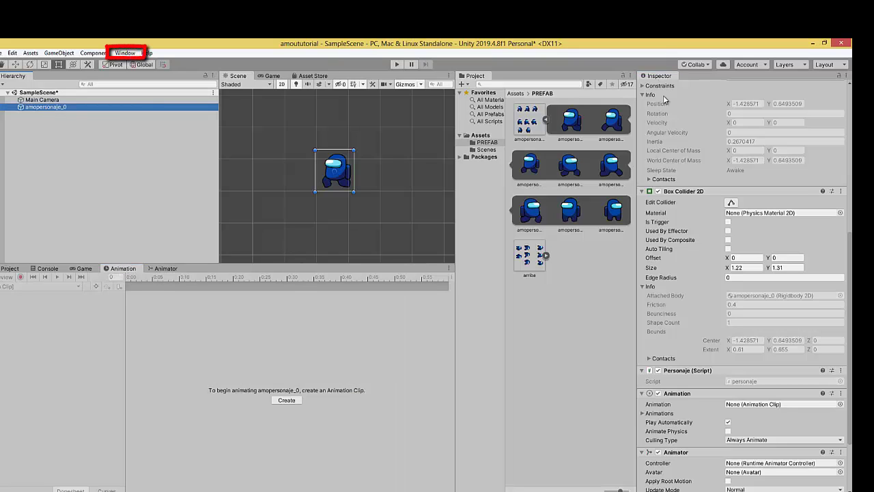
{"action": "scroll", "coordinate": [682, 109], "scroll_direction": "up", "scroll_amount": 5}
{"action": "left_click", "coordinate": [718, 88]}
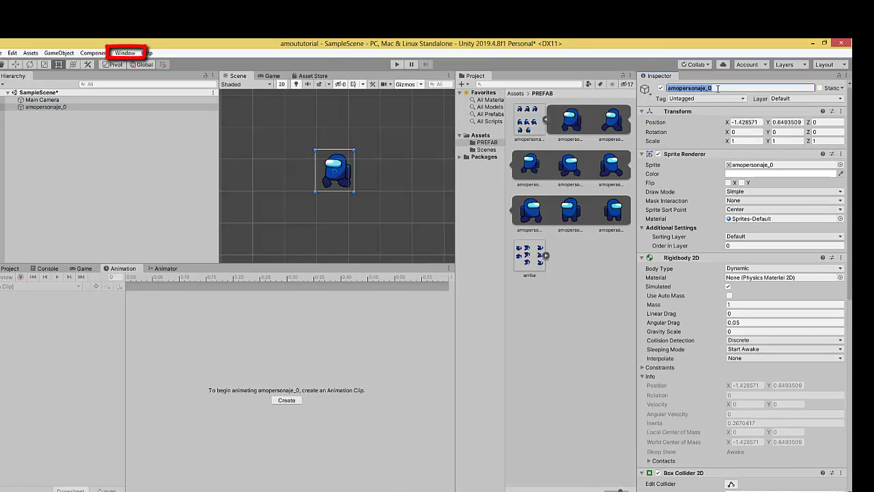
{"action": "type", "text": "personaje"}
{"action": "key", "text": "Return"}
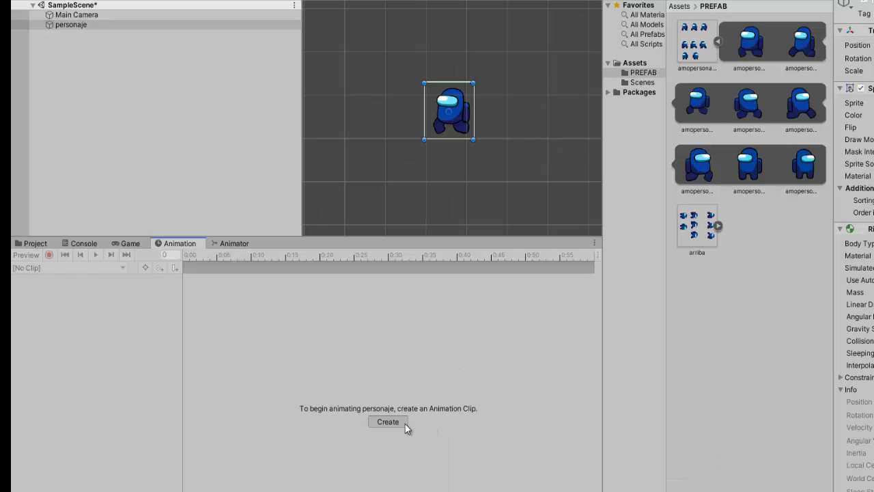
Step: Create a new animation clip for personaje saved as derecha
{"action": "left_click", "coordinate": [287, 400]}
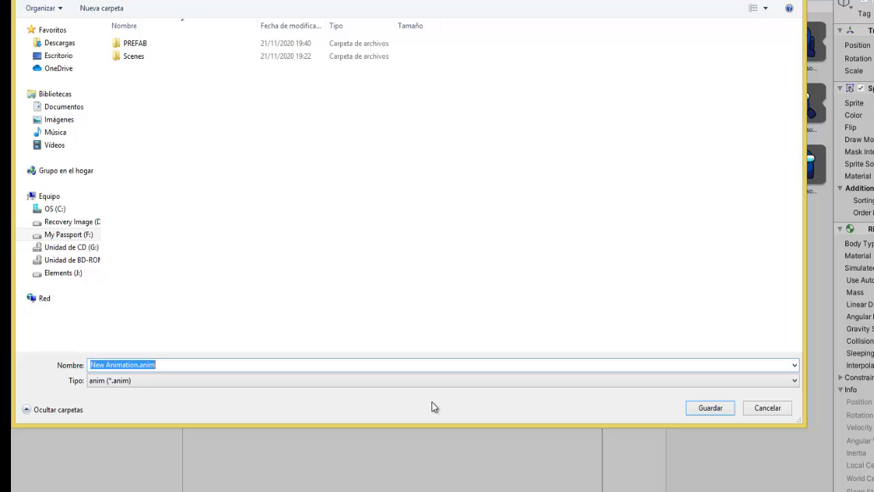
{"action": "type", "text": "ar"}
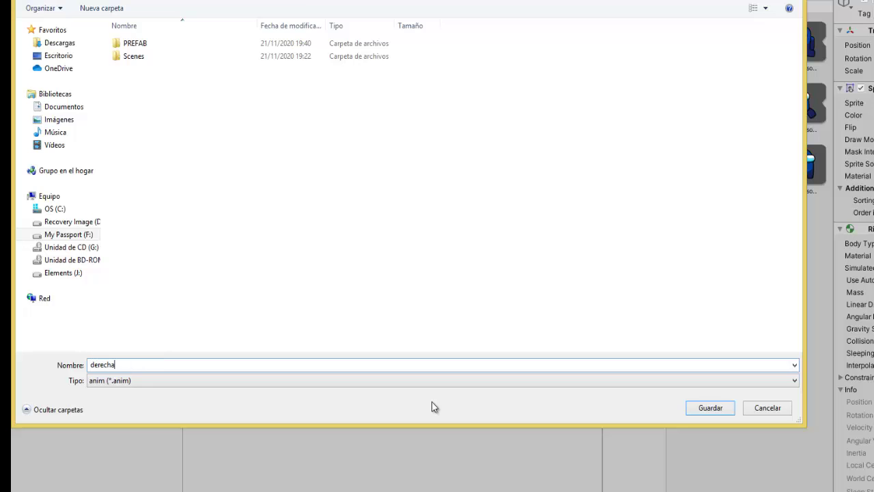
{"action": "key", "text": "Return"}
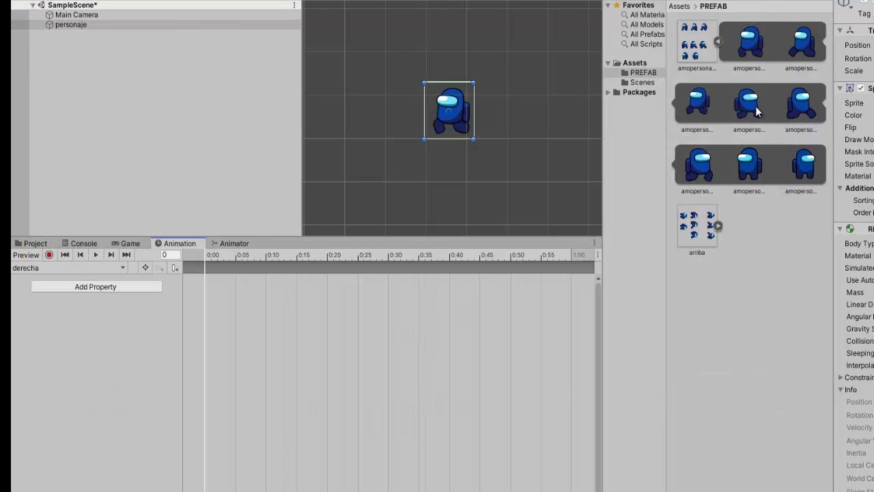
Step: Place sprite keyframes at 0:00, 0:15 and about 0:28, then preview derecha
{"action": "left_click_drag", "start_coordinate": [749, 104], "coordinate": [230, 300]}
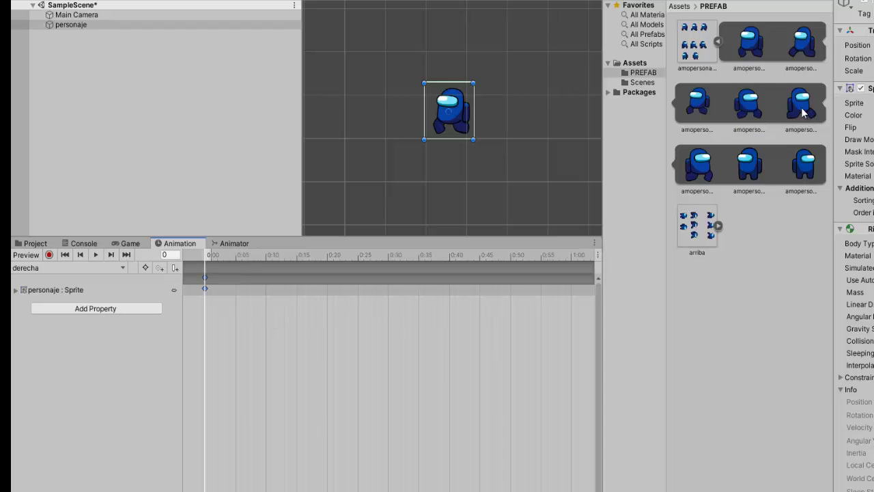
{"action": "left_click_drag", "start_coordinate": [801, 107], "coordinate": [296, 291]}
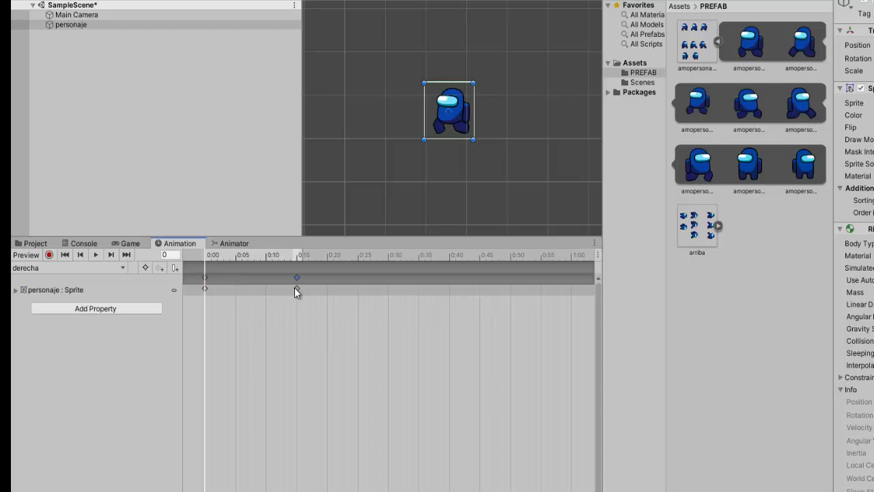
{"action": "left_click_drag", "start_coordinate": [799, 109], "coordinate": [384, 299]}
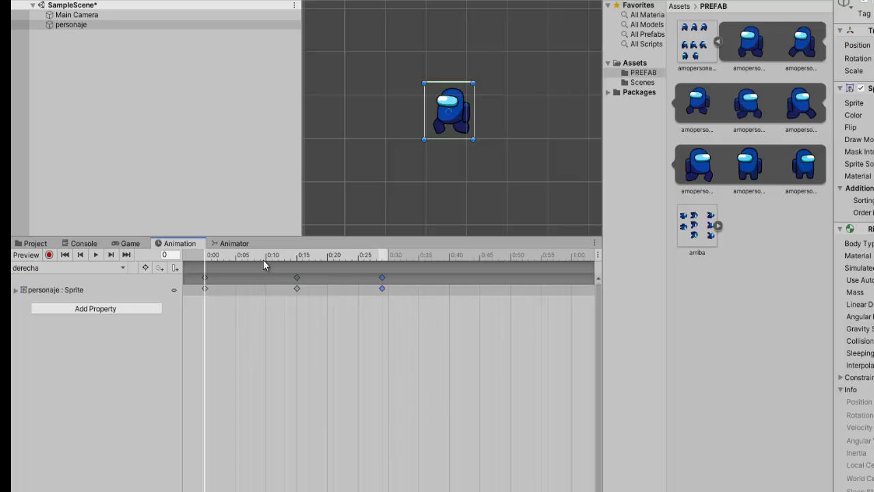
{"action": "left_click", "coordinate": [96, 256]}
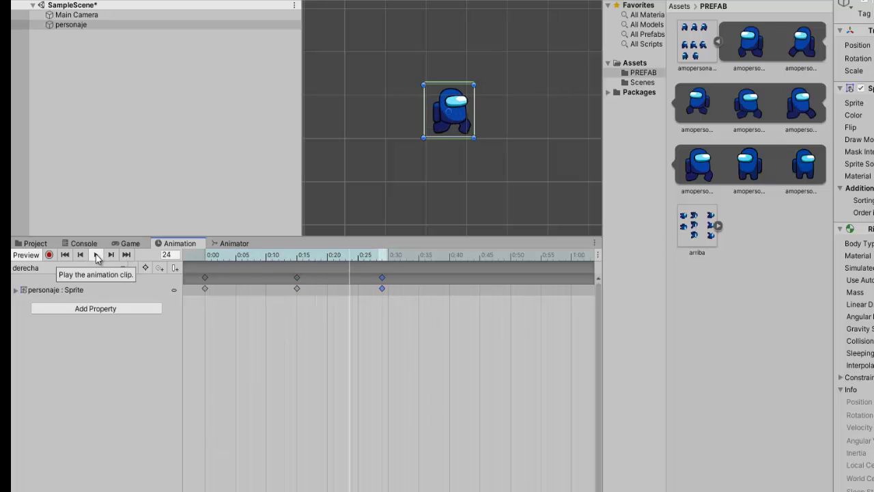
Step: Create a new animation clip named izquierda
{"action": "left_click", "coordinate": [95, 268]}
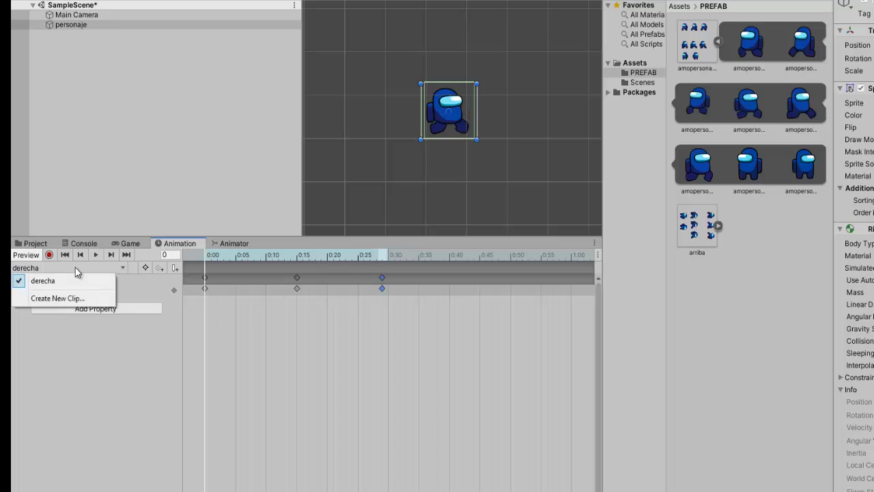
{"action": "left_click", "coordinate": [73, 299]}
{"action": "type", "text": "i"}
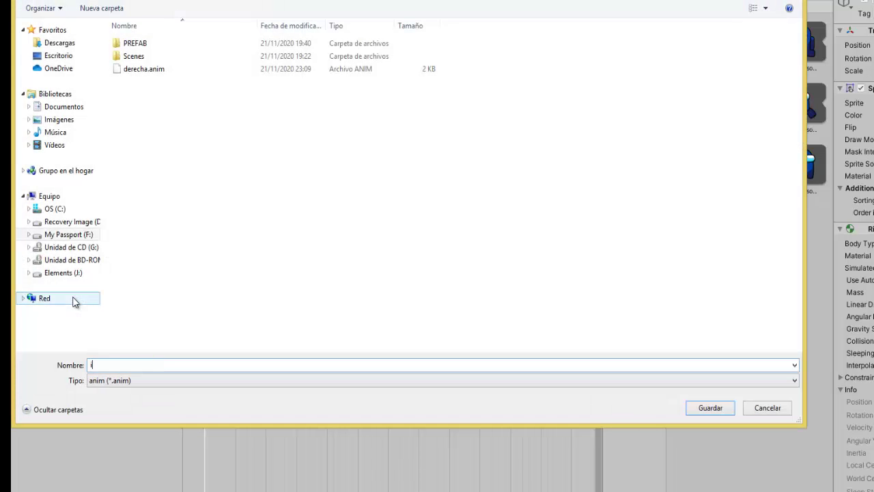
{"action": "type", "text": "zquierda"}
{"action": "key", "text": "Return"}
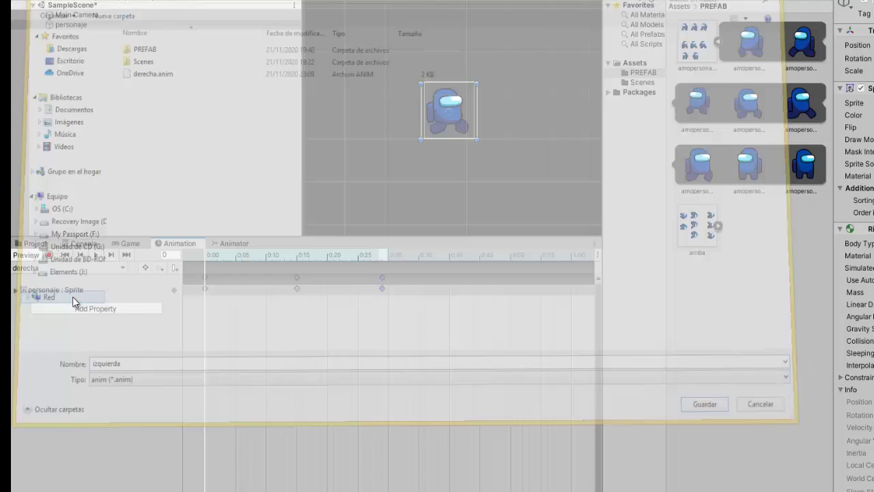
Step: Add three sprite keyframes at 0:00, 0:10 and 0:20, then preview the clip
{"action": "left_click_drag", "start_coordinate": [764, 48], "coordinate": [214, 292]}
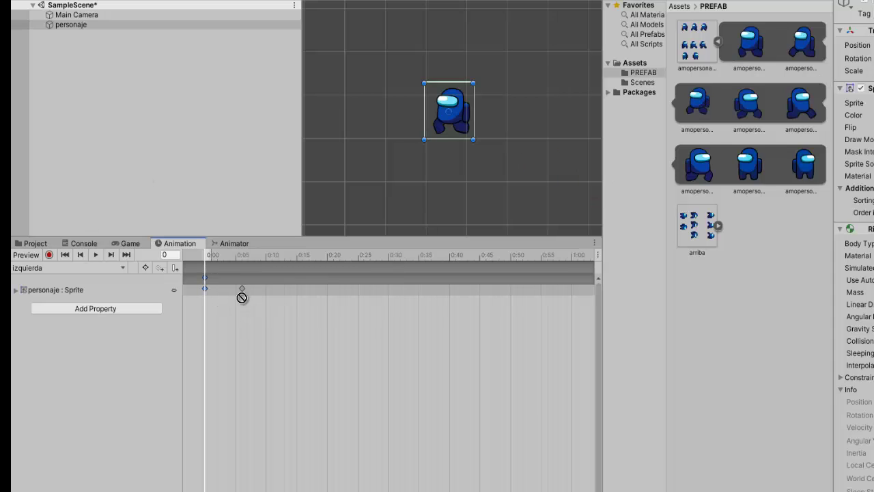
{"action": "left_click_drag", "start_coordinate": [705, 104], "coordinate": [268, 295]}
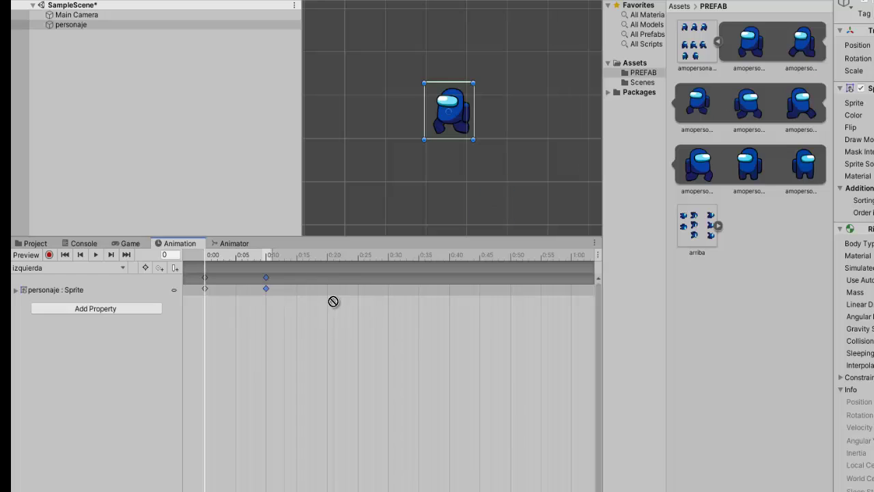
{"action": "left_click_drag", "start_coordinate": [733, 103], "coordinate": [329, 293]}
{"action": "left_click", "coordinate": [99, 256]}
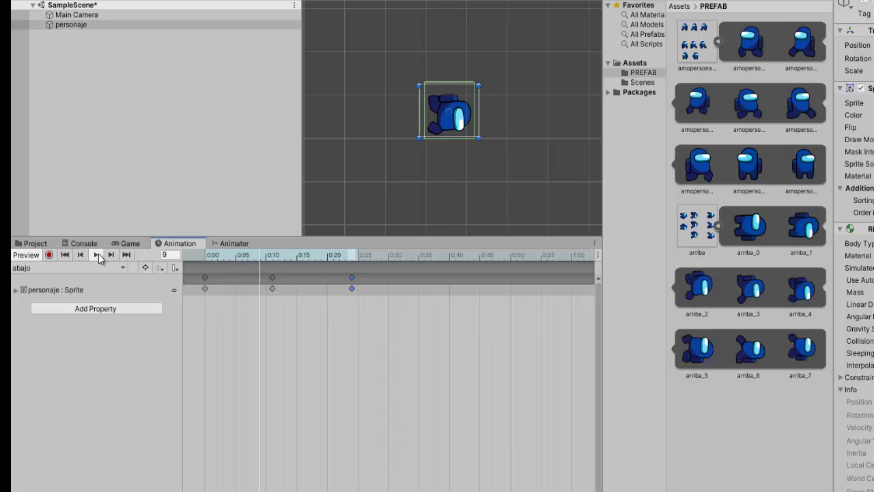
Step: Preview the arriba and derecha walk clips in turn
{"action": "left_click", "coordinate": [58, 266]}
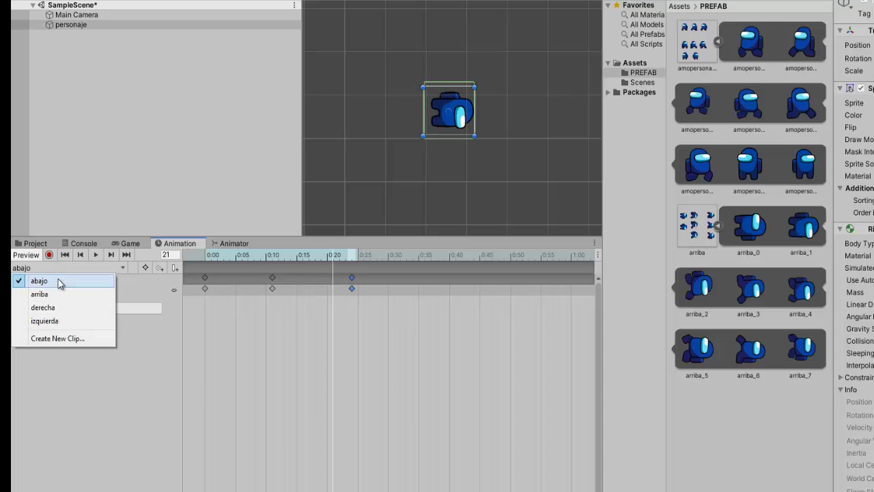
{"action": "left_click", "coordinate": [58, 290]}
{"action": "left_click", "coordinate": [61, 267]}
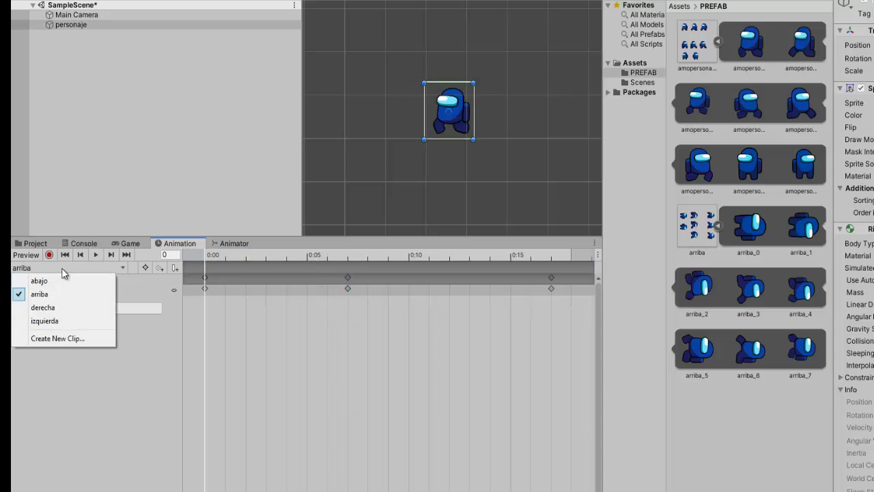
{"action": "left_click", "coordinate": [61, 268]}
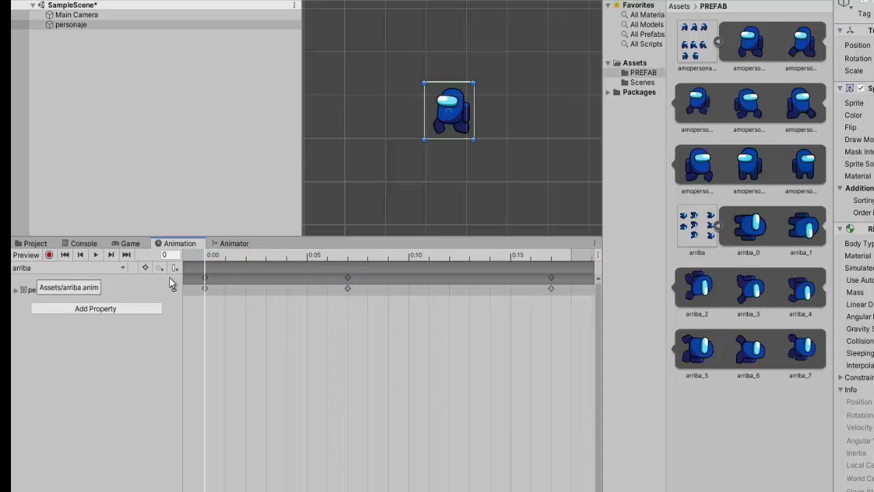
{"action": "left_click", "coordinate": [98, 254]}
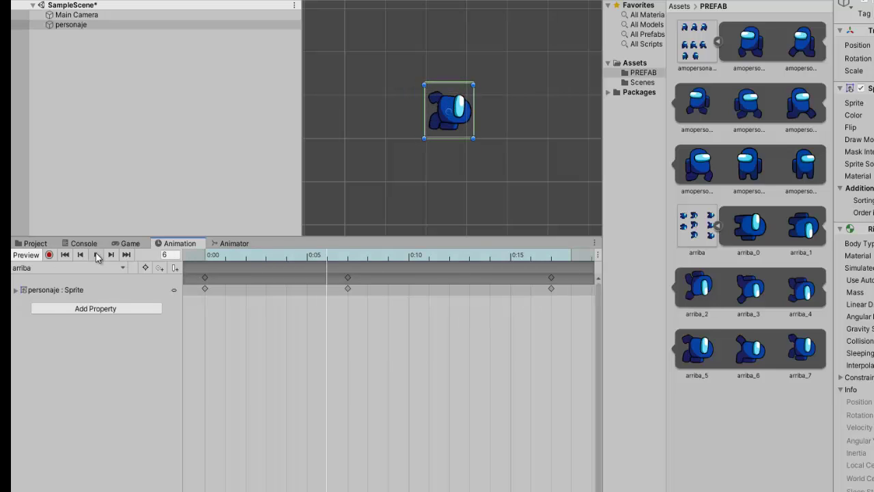
{"action": "left_click", "coordinate": [39, 266]}
{"action": "left_click", "coordinate": [55, 306]}
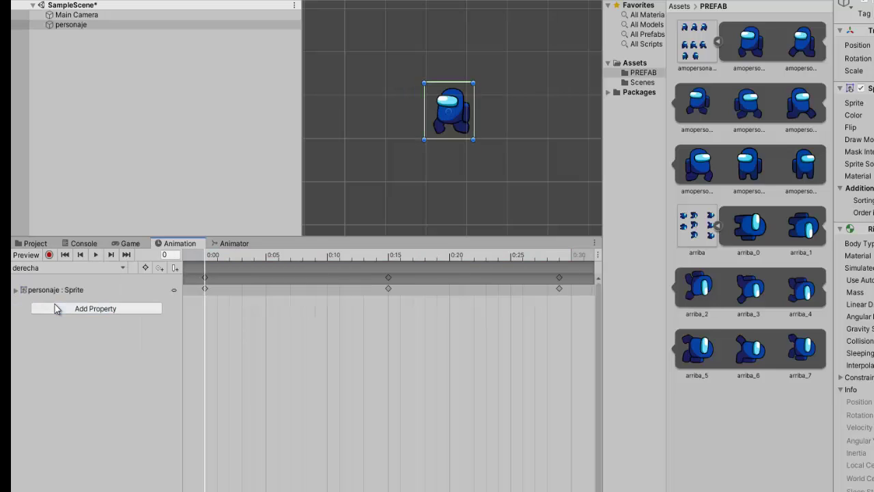
{"action": "left_click", "coordinate": [97, 256]}
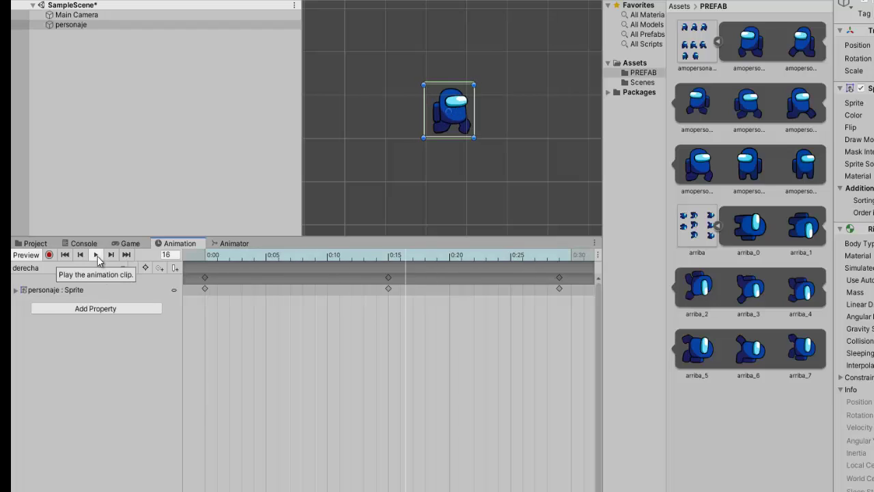
Step: Move the derecha middle keyframe to about 0:12 and play the clip to check it
{"action": "left_click", "coordinate": [387, 279]}
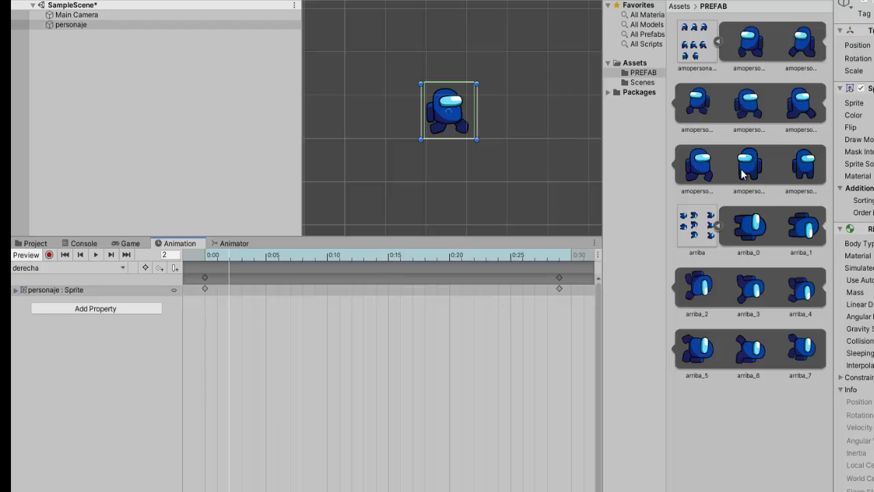
{"action": "double_click", "coordinate": [352, 289]}
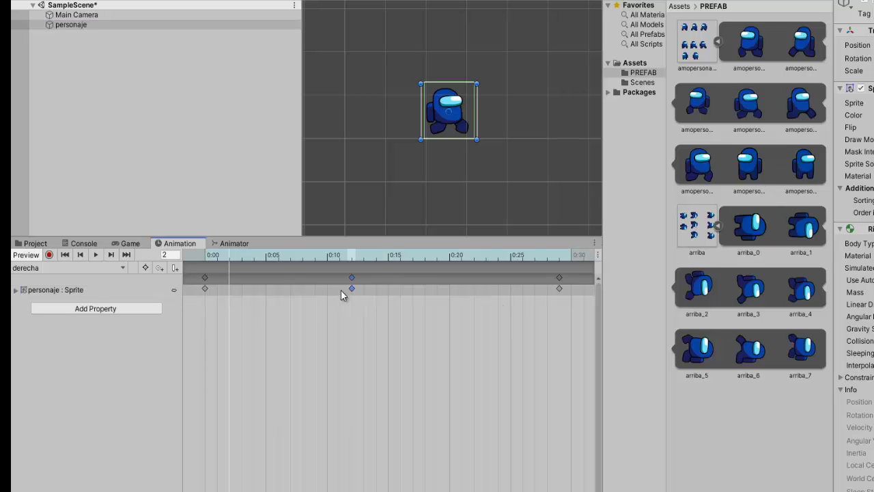
{"action": "left_click", "coordinate": [95, 255]}
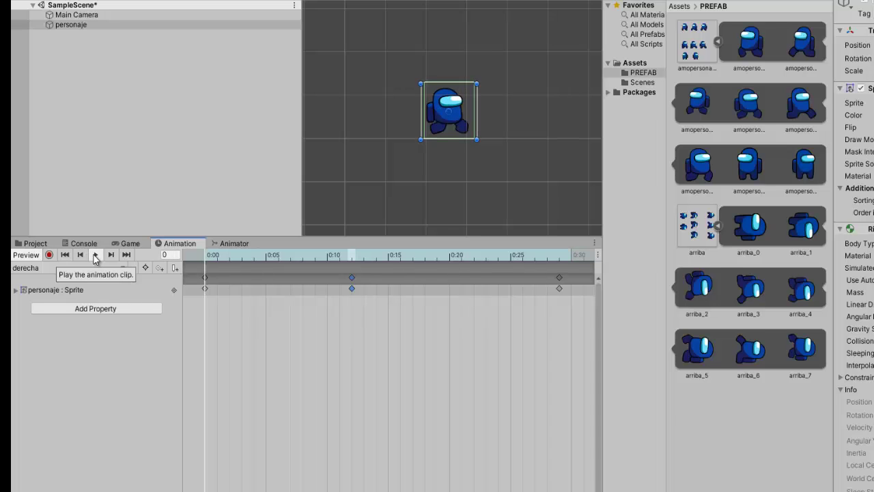
{"action": "left_click", "coordinate": [95, 255]}
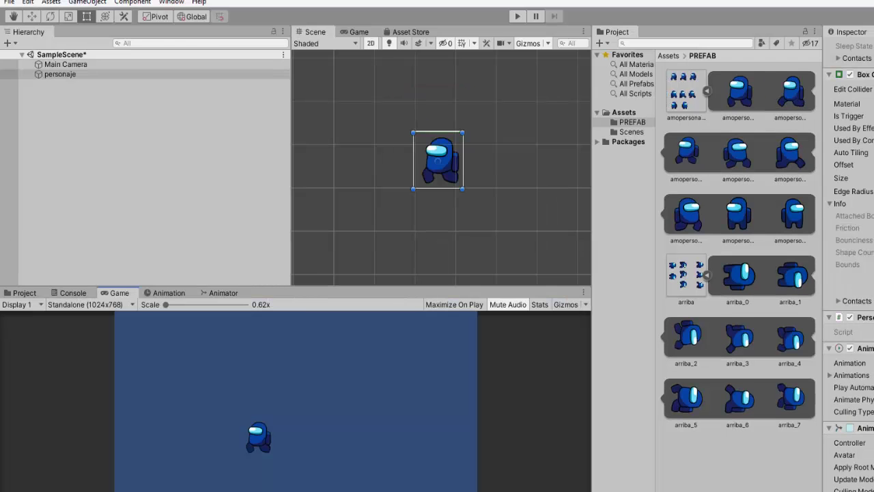
Step: Declare public float velocidad, public Vector2 direccion and private Animator animator fields
{"action": "type", "text": "pu"}
{"action": "key", "text": "Tab"}
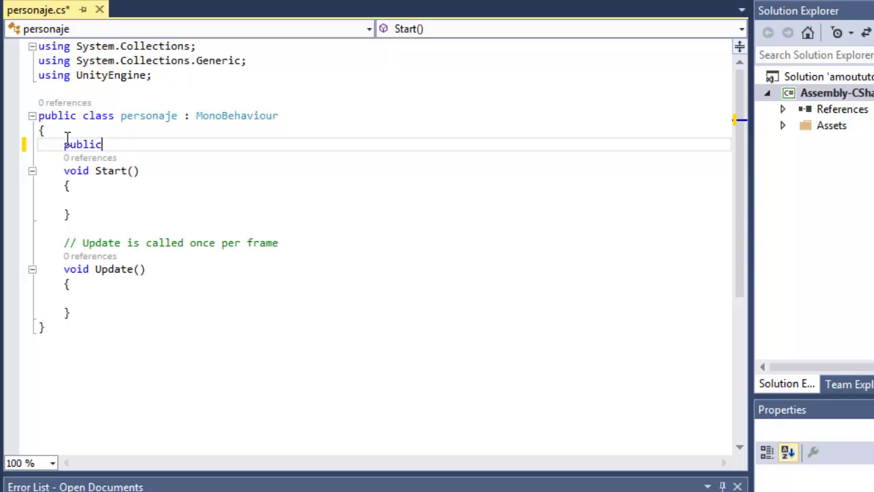
{"action": "type", "text": " float"}
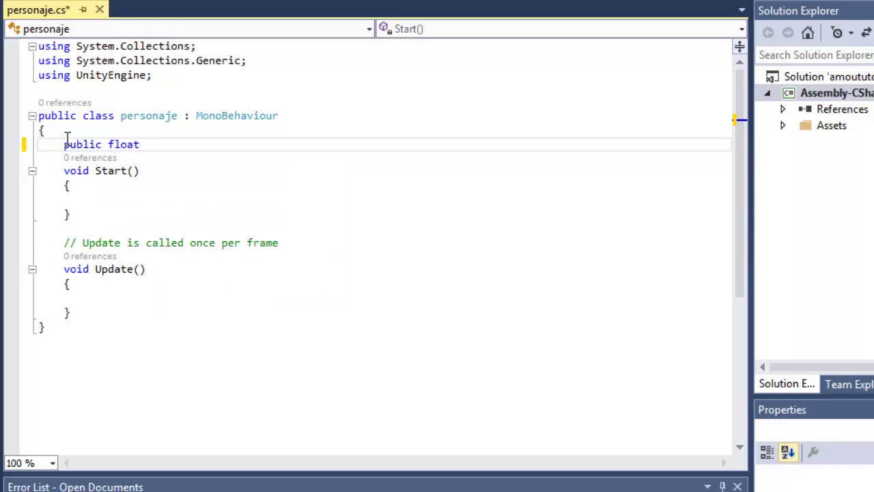
{"action": "type", "text": " velocidad;"}
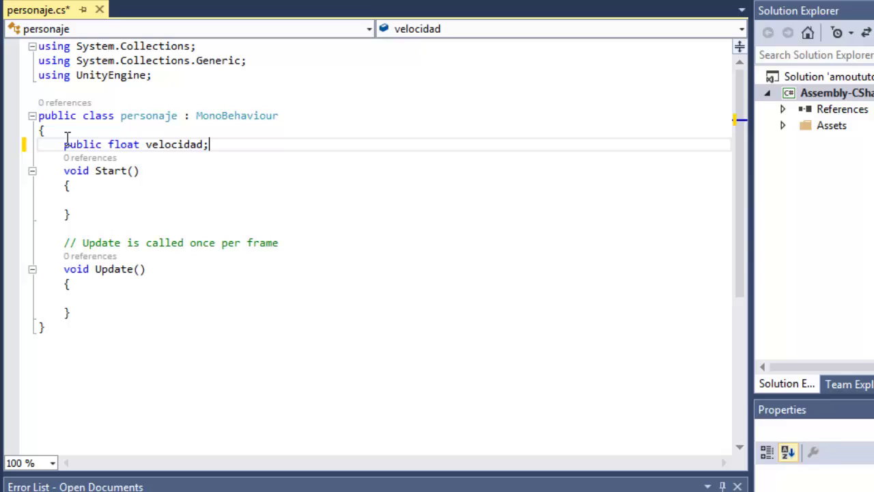
{"action": "key", "text": "Return"}
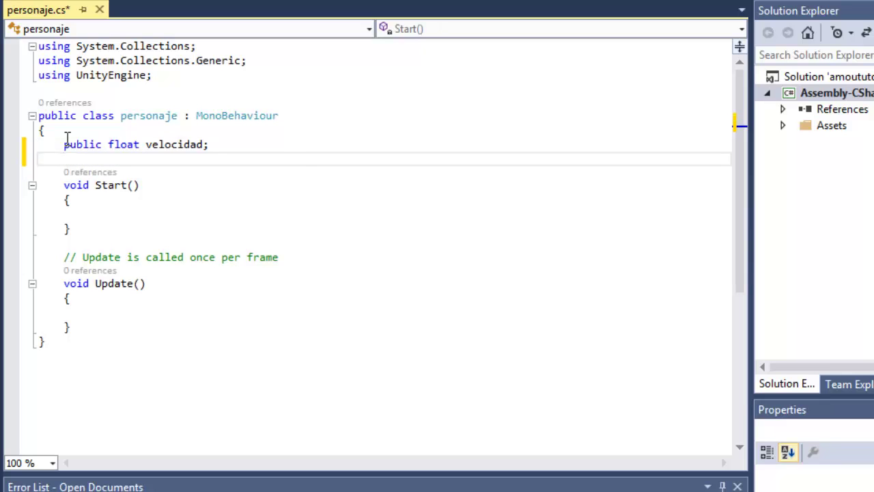
{"action": "type", "text": "public ve"}
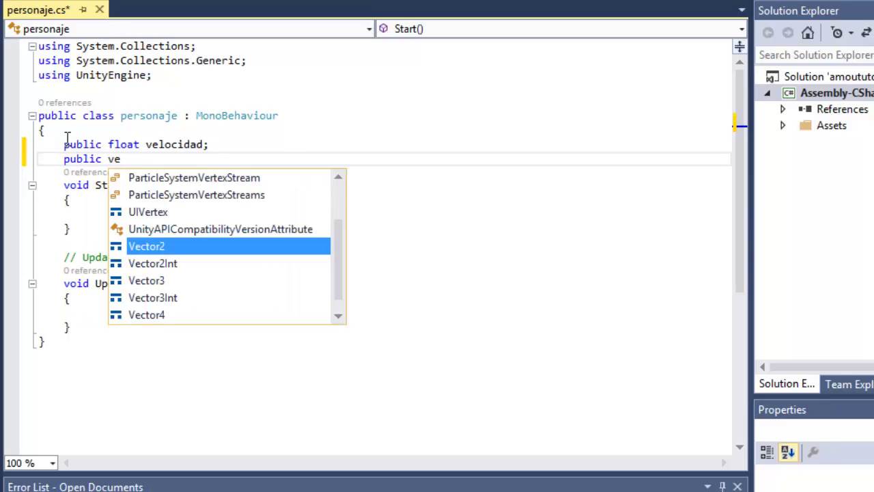
{"action": "key", "text": "Tab"}
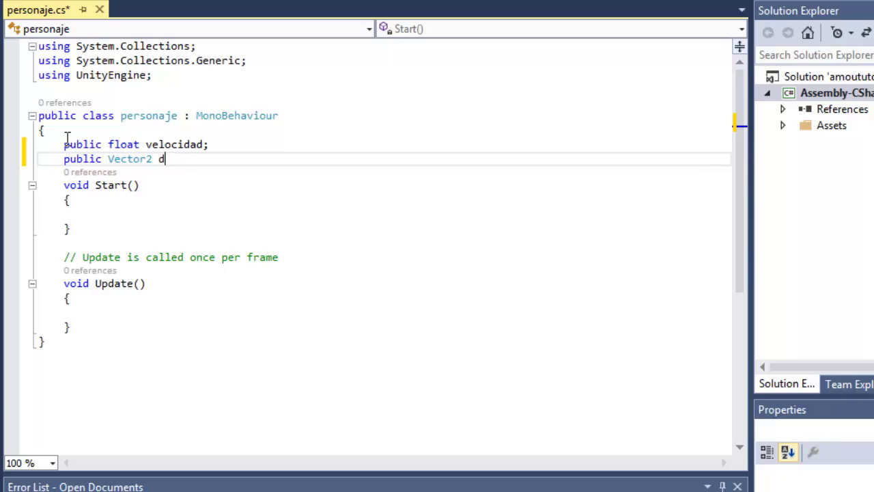
{"action": "type", "text": "ireccion;"}
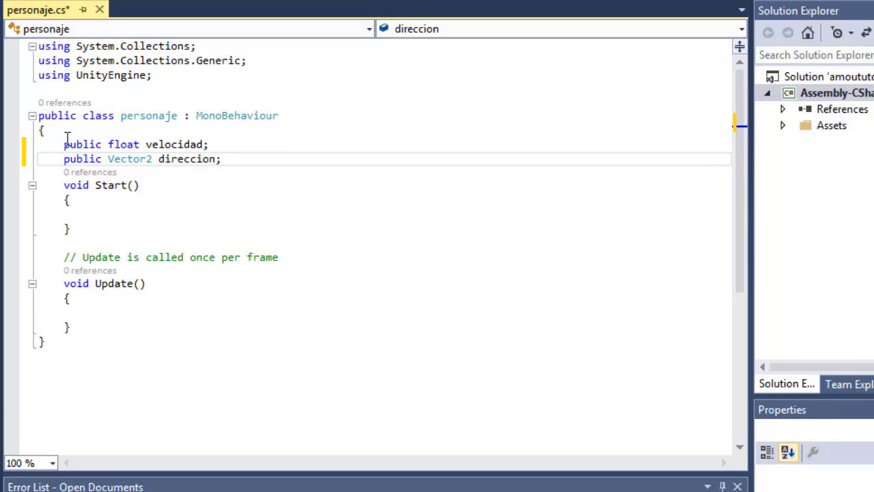
{"action": "key", "text": "Return"}
{"action": "type", "text": "ri"}
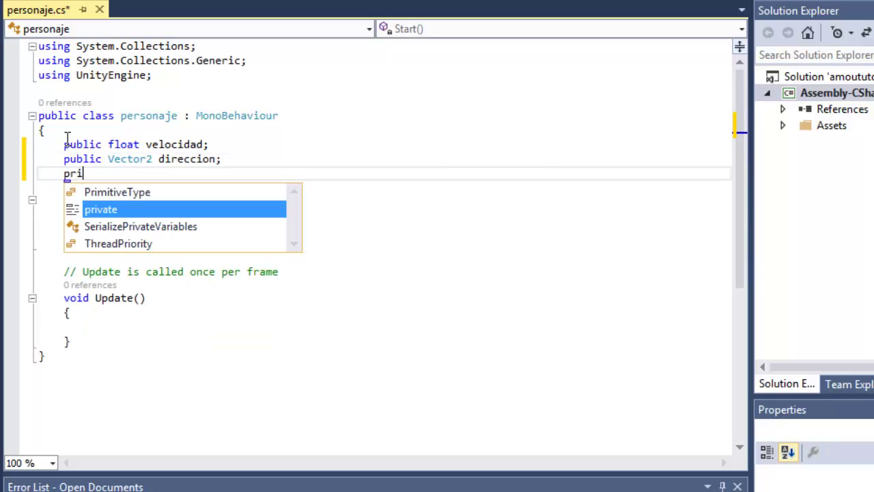
{"action": "type", "text": "vate Ani"}
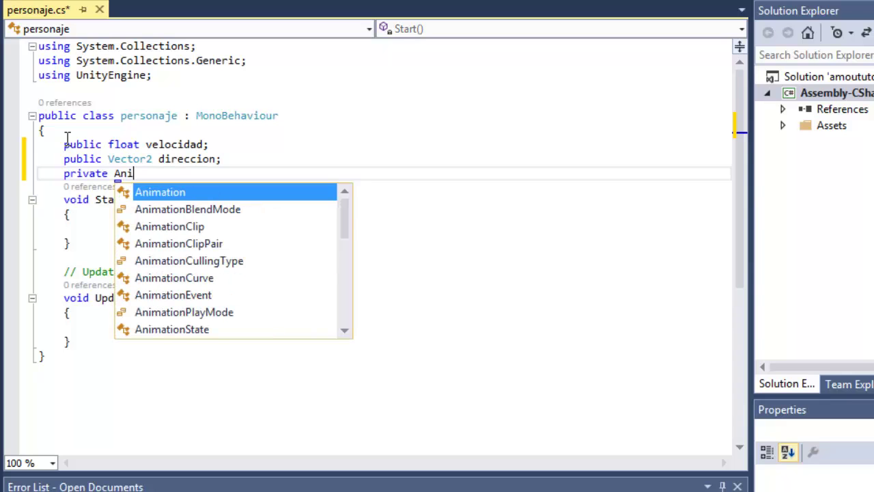
{"action": "type", "text": "mat"}
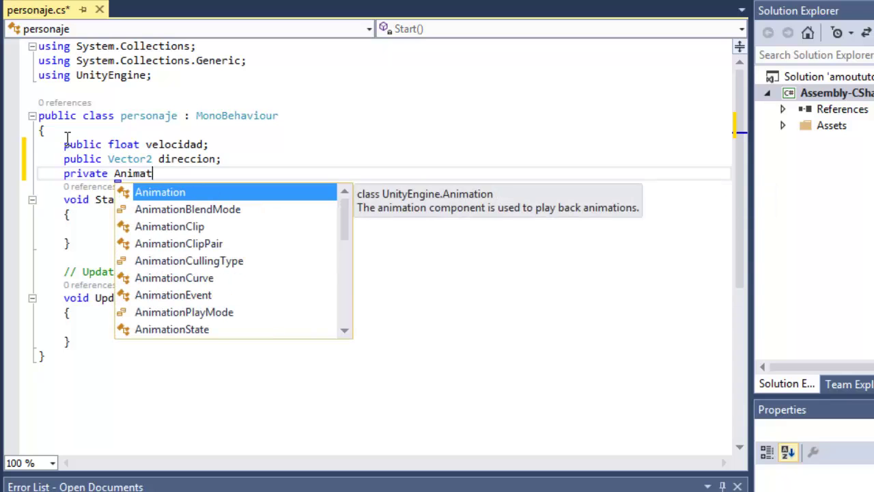
{"action": "type", "text": "or animator"}
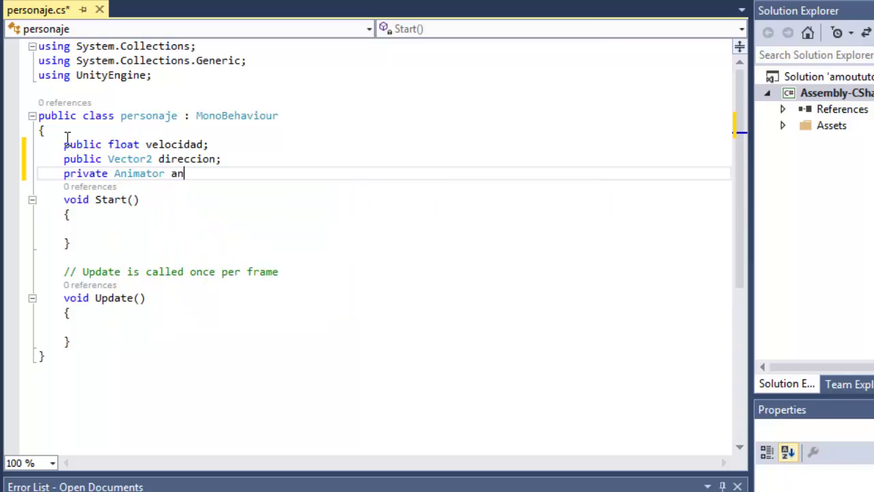
{"action": "type", "text": ";"}
Step: In Start(), assign animator = GetComponent<Animator>();
{"action": "left_click", "coordinate": [133, 226]}
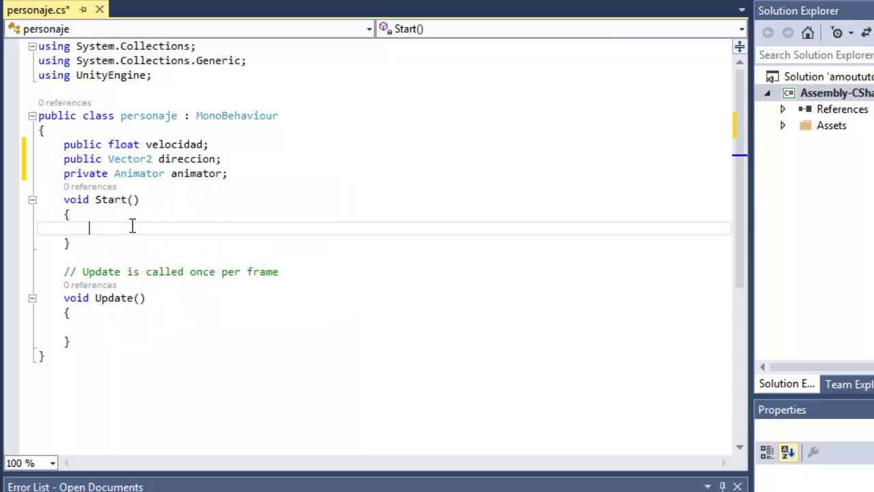
{"action": "type", "text": "ani"}
{"action": "key", "text": "Tab"}
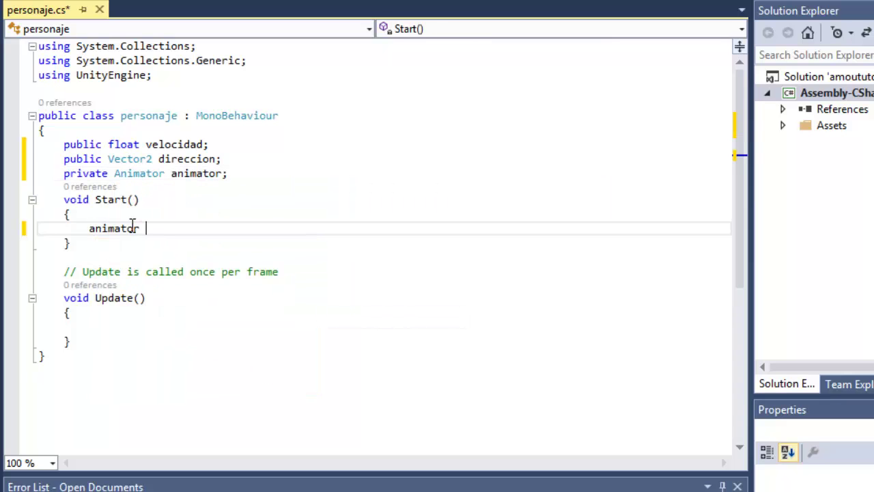
{"action": "type", "text": "= Get"}
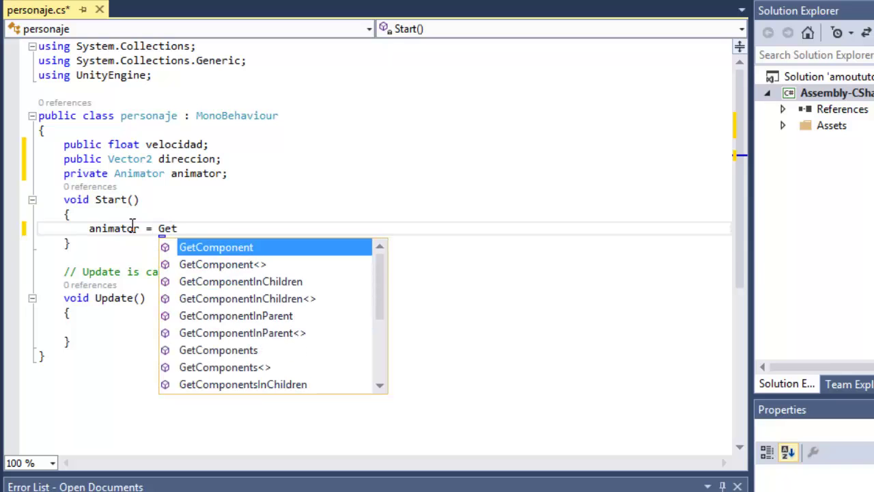
{"action": "key", "text": "Down"}
{"action": "key", "text": "Tab"}
{"action": "type", "text": "<"}
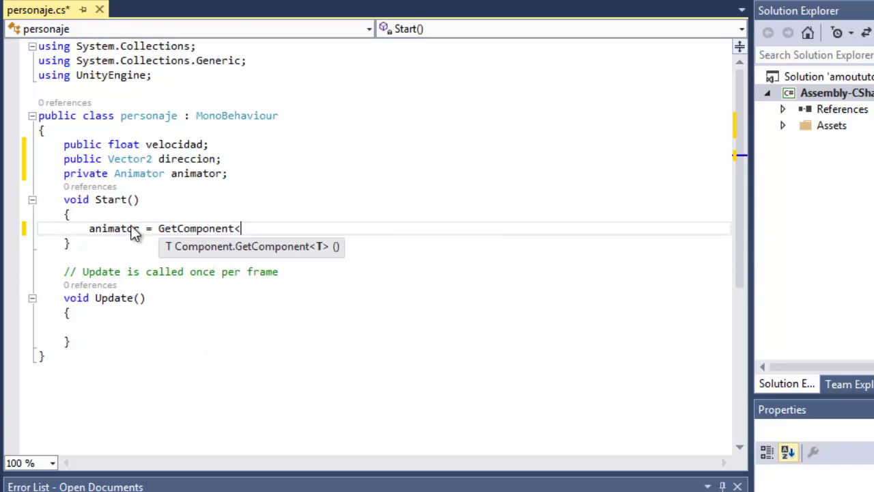
{"action": "type", "text": ">"}
{"action": "type", "text": "n"}
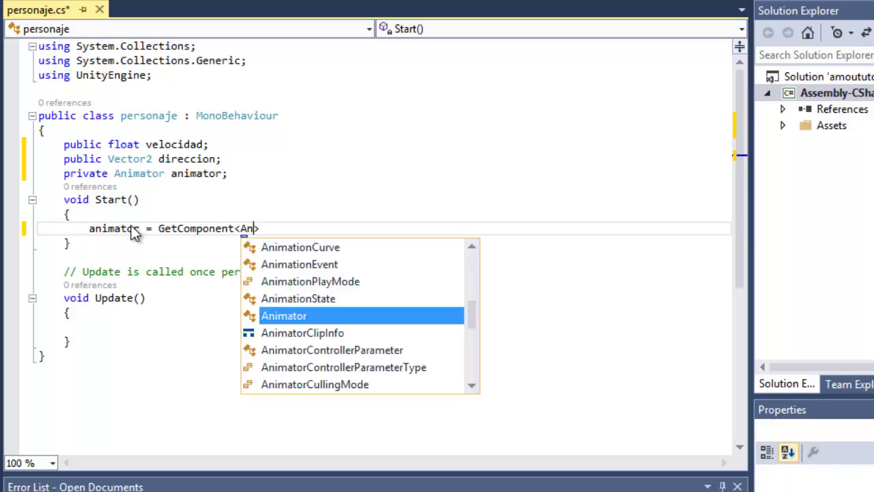
{"action": "type", "text": "imator>"}
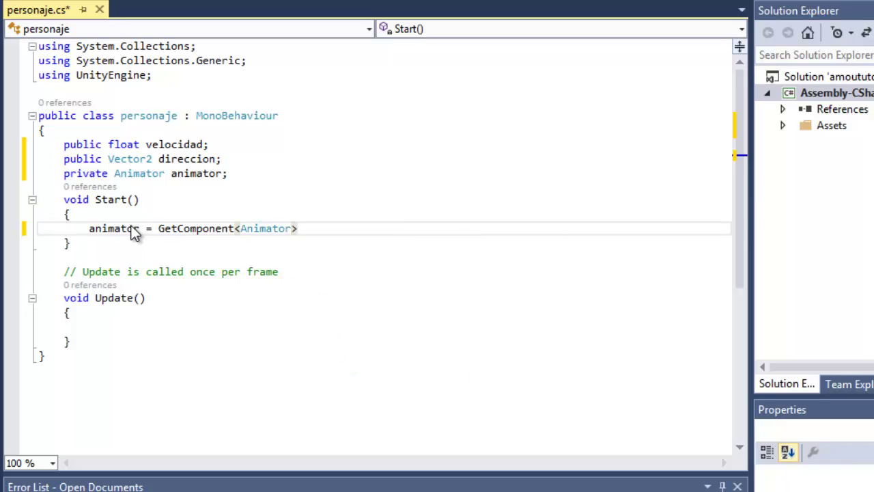
{"action": "type", "text": "();"}
Step: Make Update() call Movimiento() and botonPresionamos()
{"action": "scroll", "coordinate": [136, 230], "scroll_direction": "down", "scroll_amount": 2}
{"action": "left_click", "coordinate": [117, 230]}
{"action": "key", "text": "Return"}
{"action": "key", "text": "Return"}
{"action": "type", "text": "Movimient"}
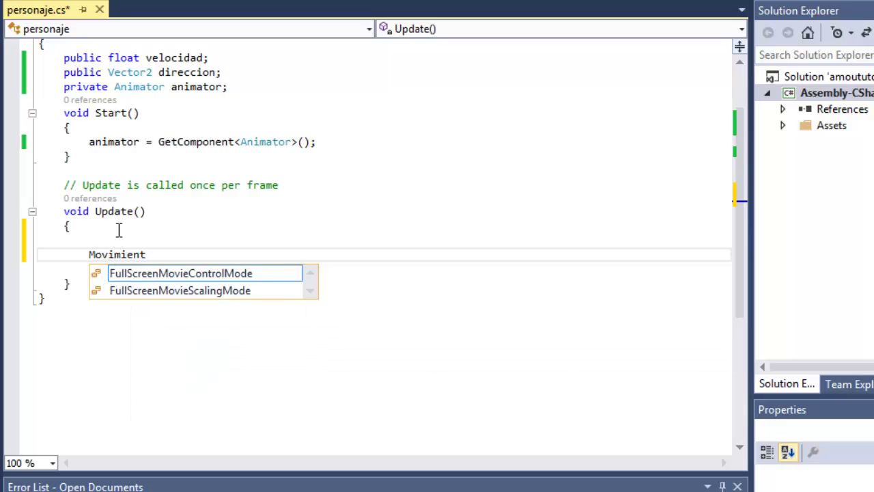
{"action": "type", "text": "o()"}
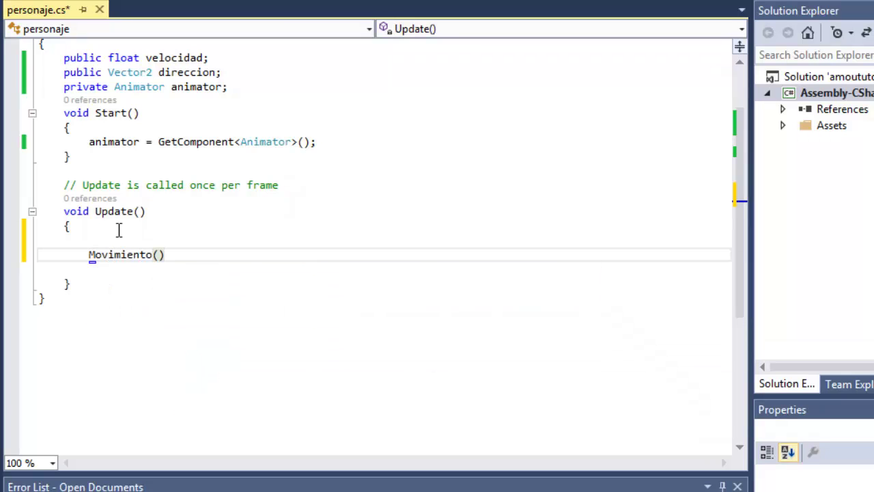
{"action": "type", "text": ";"}
{"action": "key", "text": "Return"}
{"action": "type", "text": "bot"}
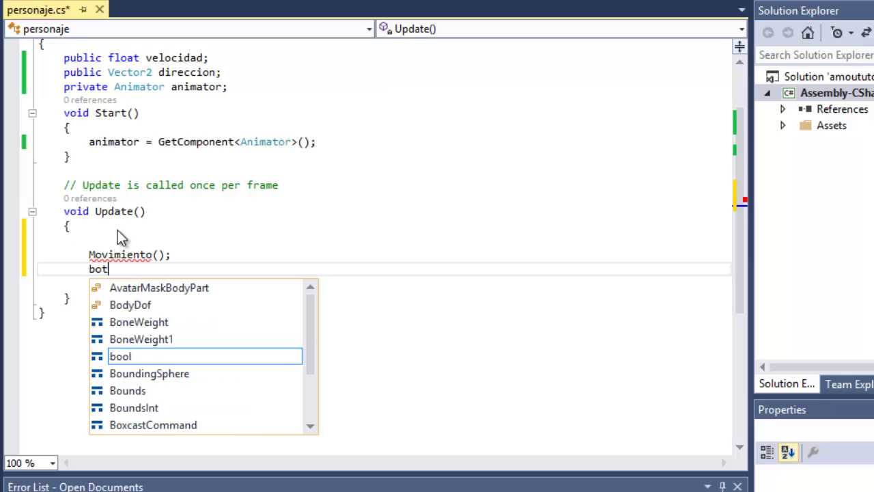
{"action": "type", "text": "onPres"}
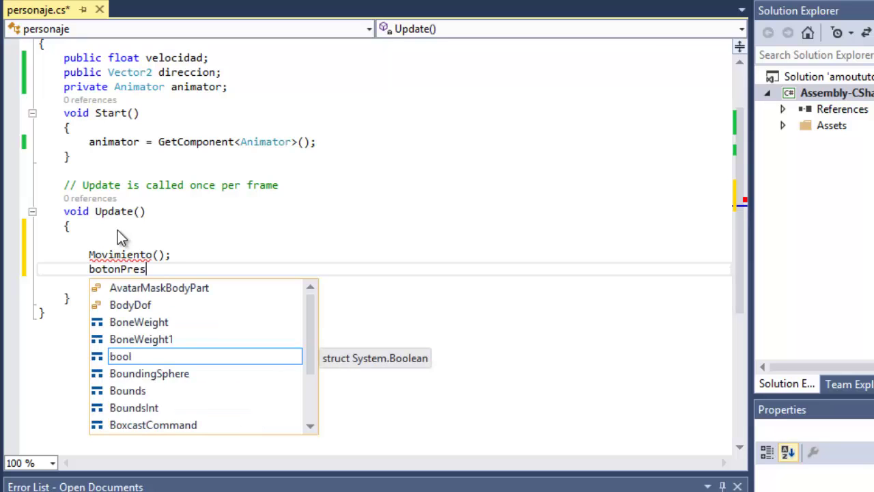
{"action": "type", "text": "ionamos()"}
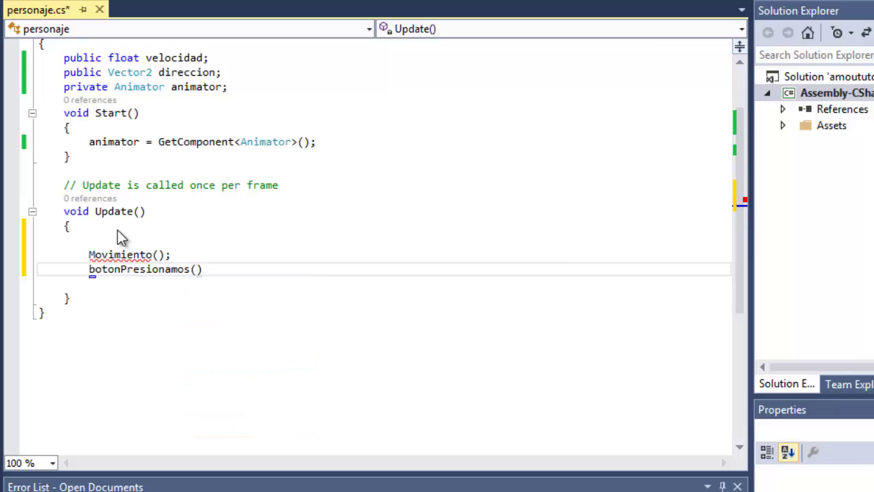
{"action": "type", "text": ";"}
Step: Declare an empty public void Movimiento() method below Update
{"action": "left_click", "coordinate": [116, 303]}
{"action": "key", "text": "Return"}
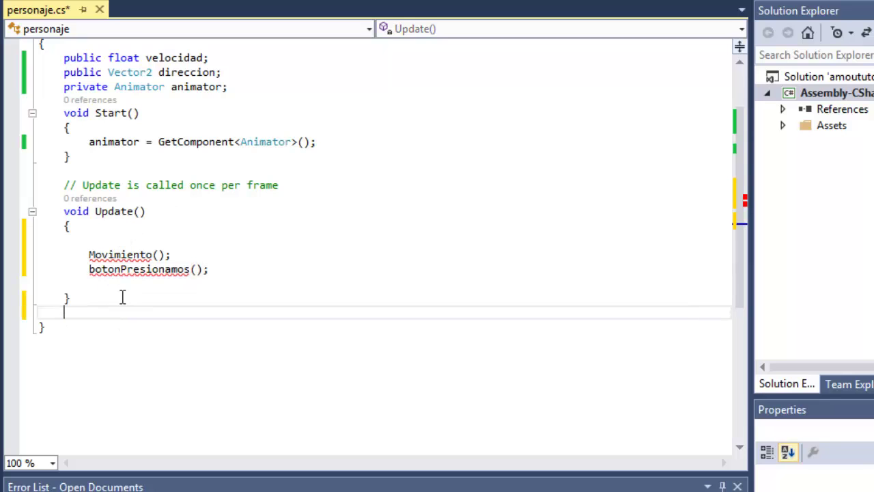
{"action": "double_click", "coordinate": [109, 258]}
{"action": "key", "text": "ctrl+c"}
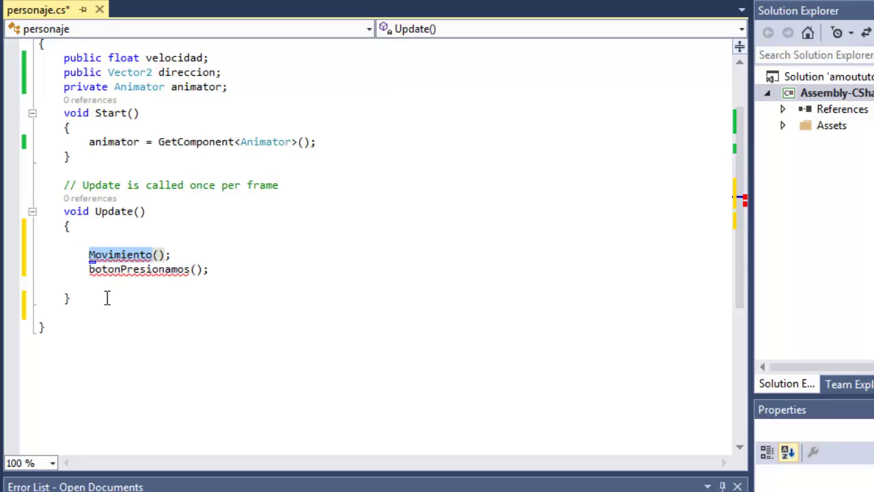
{"action": "left_click", "coordinate": [105, 298]}
{"action": "key", "text": "Return"}
{"action": "key", "text": "Return"}
{"action": "type", "text": "p"}
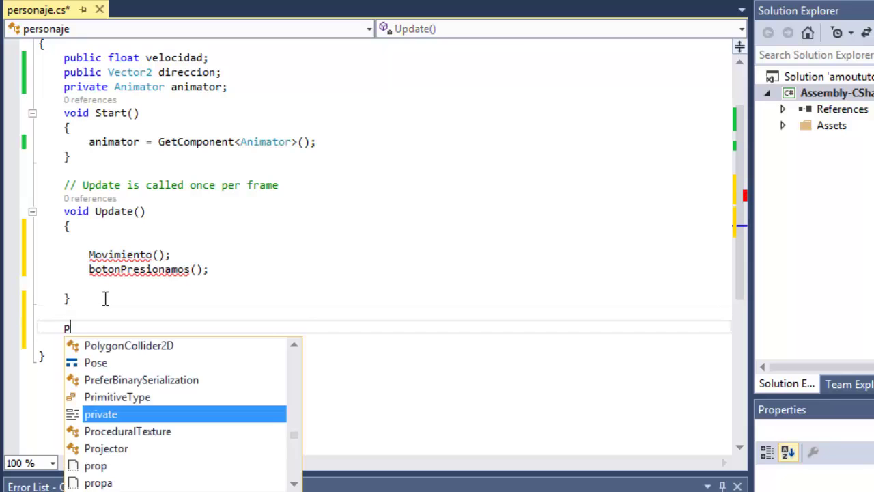
{"action": "type", "text": "ublic void"}
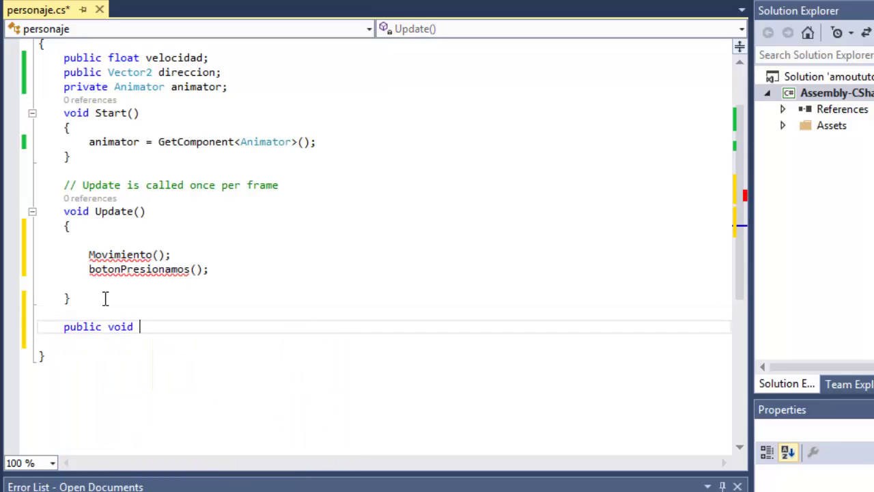
{"action": "key", "text": "ctrl+v"}
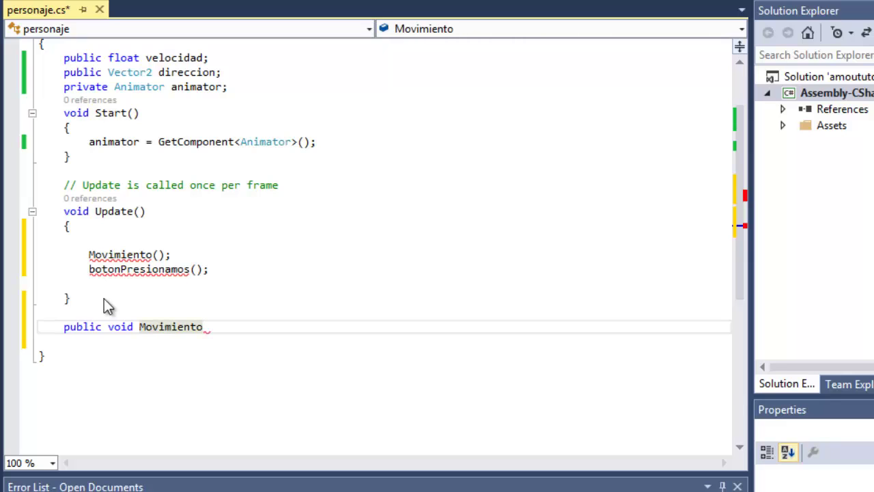
{"action": "type", "text": "()"}
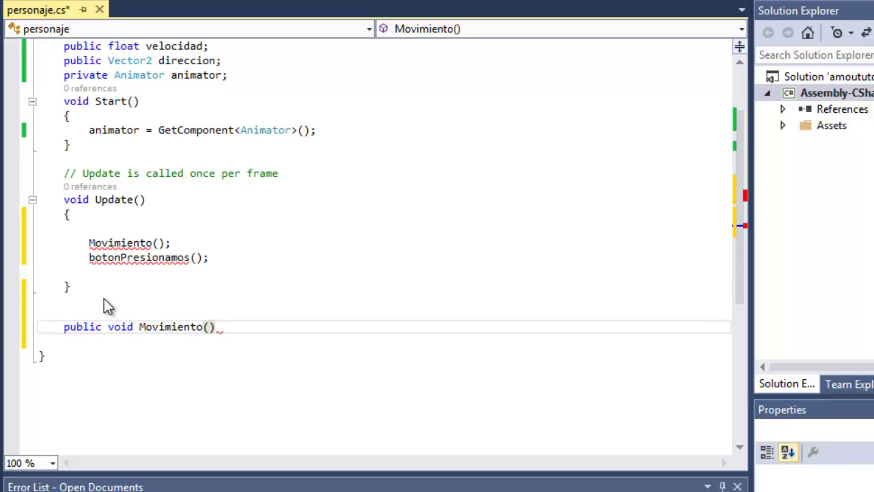
{"action": "type", "text": " { }"}
{"action": "key", "text": "Return"}
{"action": "scroll", "coordinate": [125, 312], "scroll_direction": "down", "scroll_amount": 3}
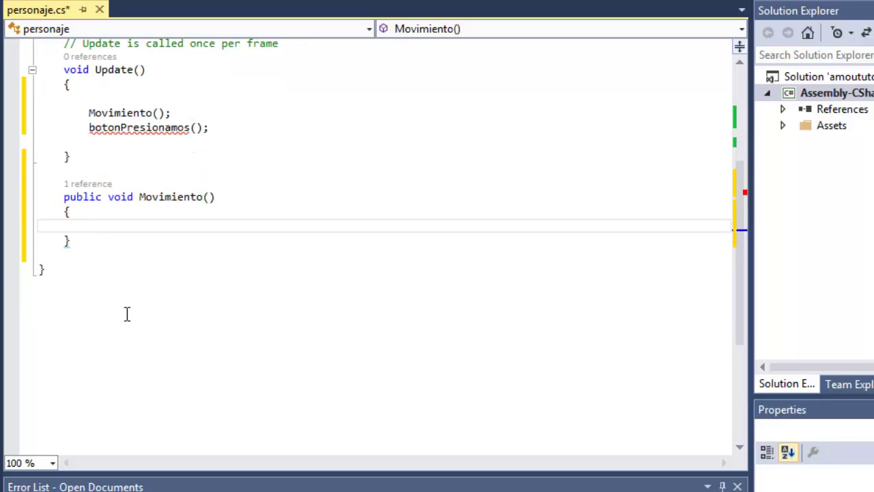
{"action": "key", "text": "Return"}
{"action": "key", "text": "Return"}
{"action": "scroll", "coordinate": [111, 282], "scroll_direction": "up", "scroll_amount": 1}
{"action": "left_click", "coordinate": [111, 282]}
Step: In Movimiento, call transform.Translate(direccion * velocidad * Time.deltaTime)
{"action": "type", "text": "tra"}
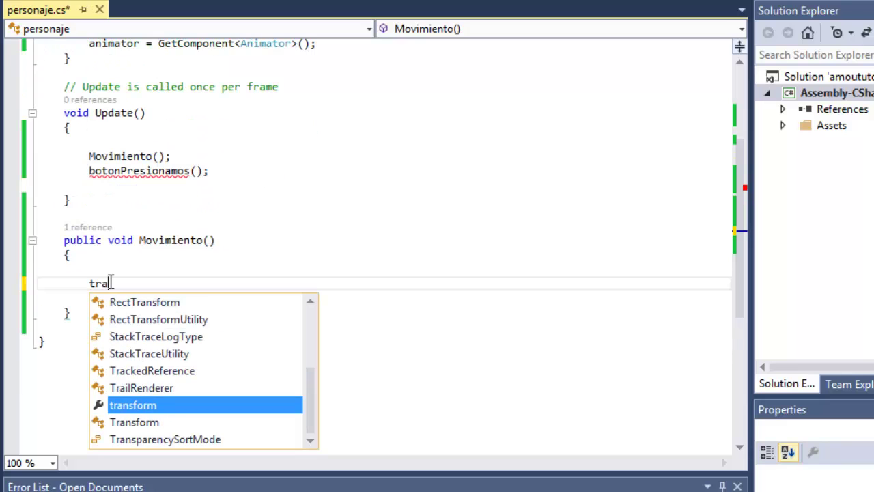
{"action": "key", "text": "Tab"}
{"action": "type", "text": ".T"}
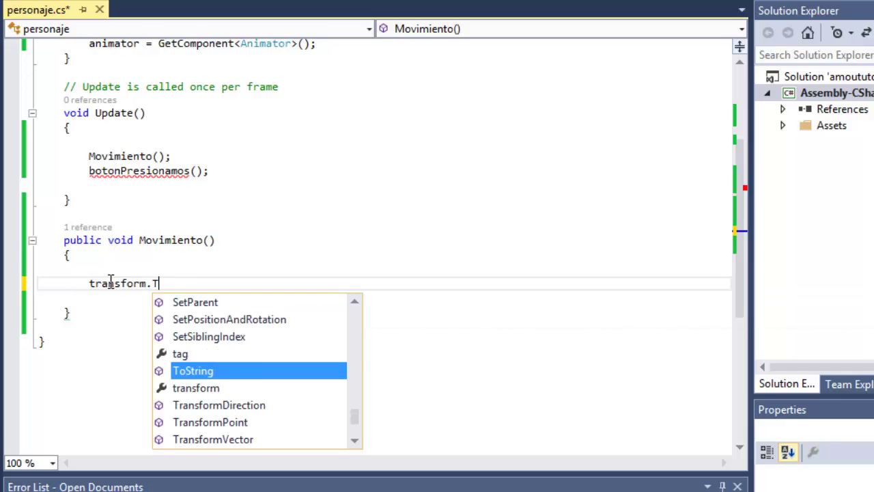
{"action": "type", "text": "ra"}
{"action": "key", "text": "Down"}
{"action": "key", "text": "Down"}
{"action": "key", "text": "Down"}
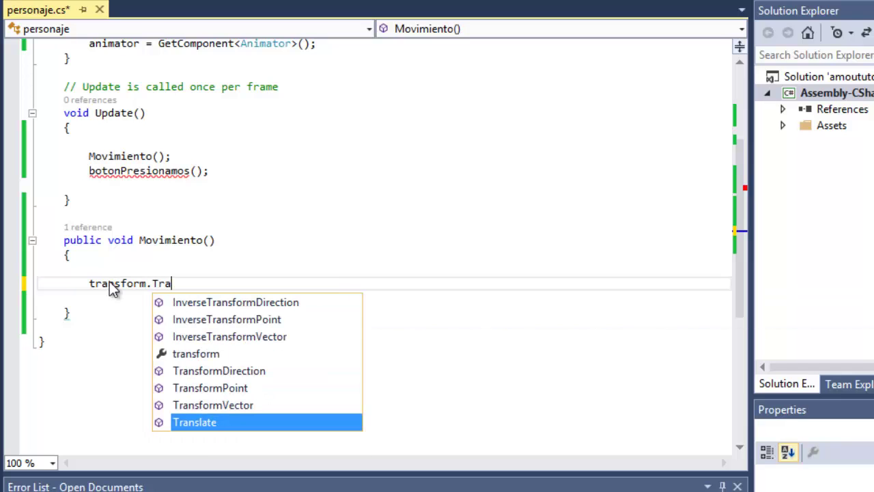
{"action": "key", "text": "Tab"}
{"action": "type", "text": "("}
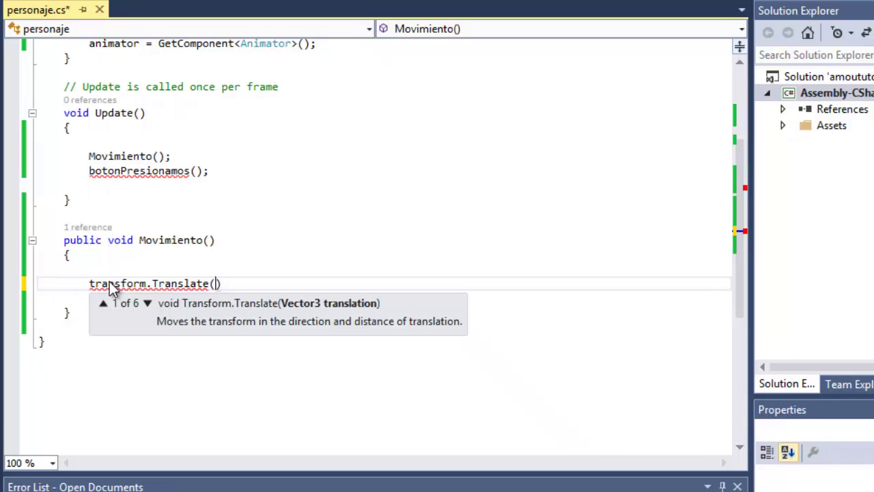
{"action": "type", "text": "direccion"}
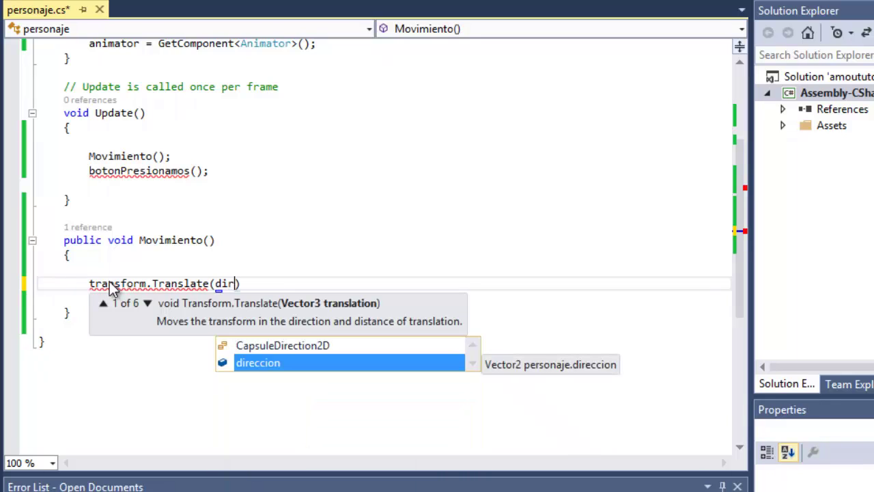
{"action": "type", "text": " * v"}
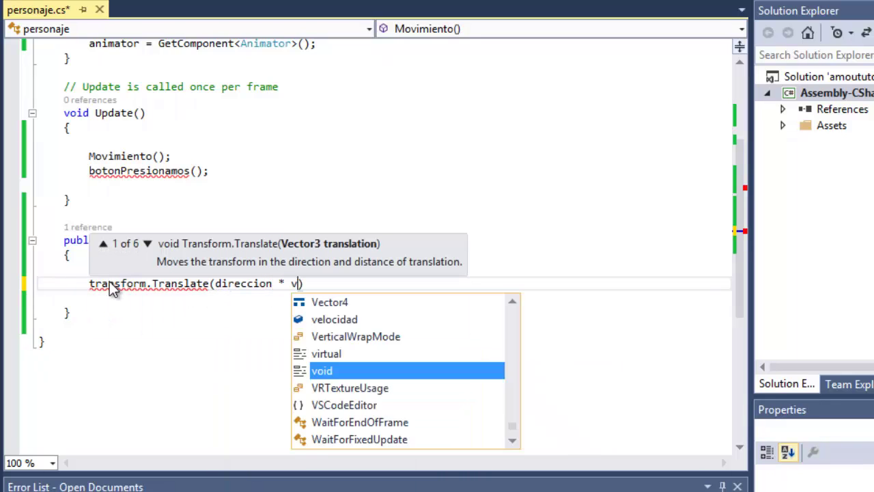
{"action": "type", "text": "e"}
{"action": "key", "text": "Tab"}
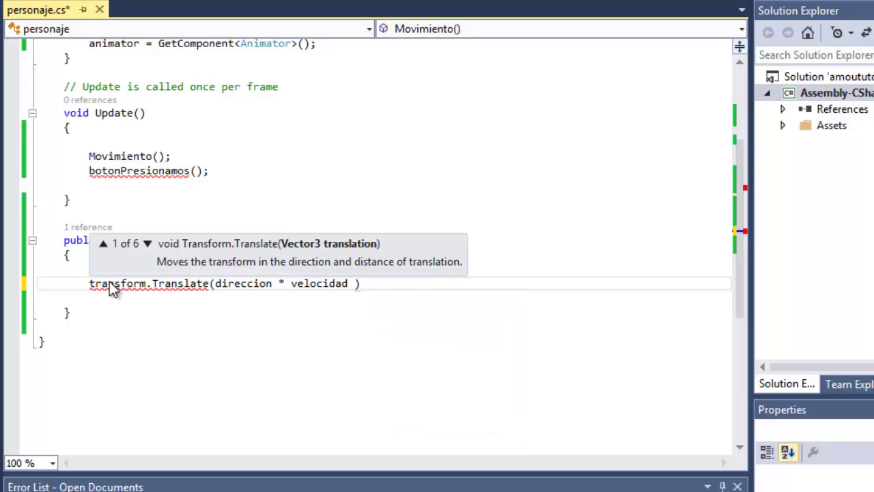
{"action": "type", "text": "* T"}
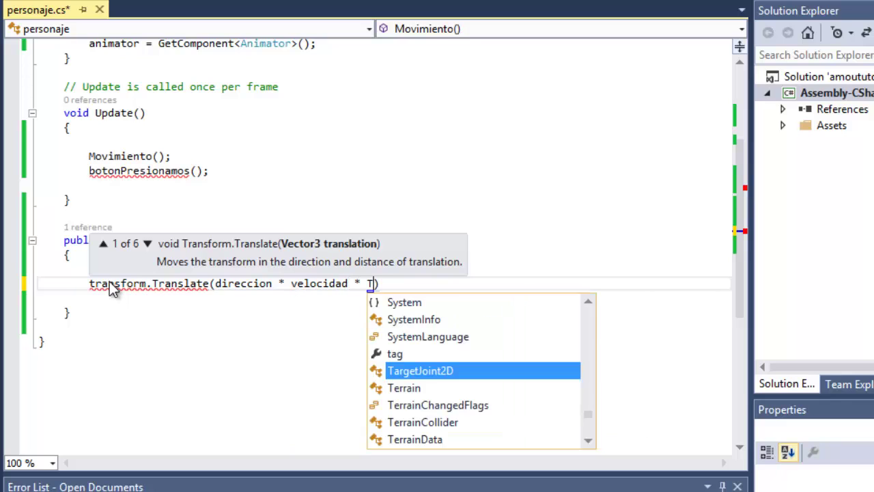
{"action": "type", "text": "i"}
{"action": "key", "text": "Tab"}
{"action": "type", "text": ".de"}
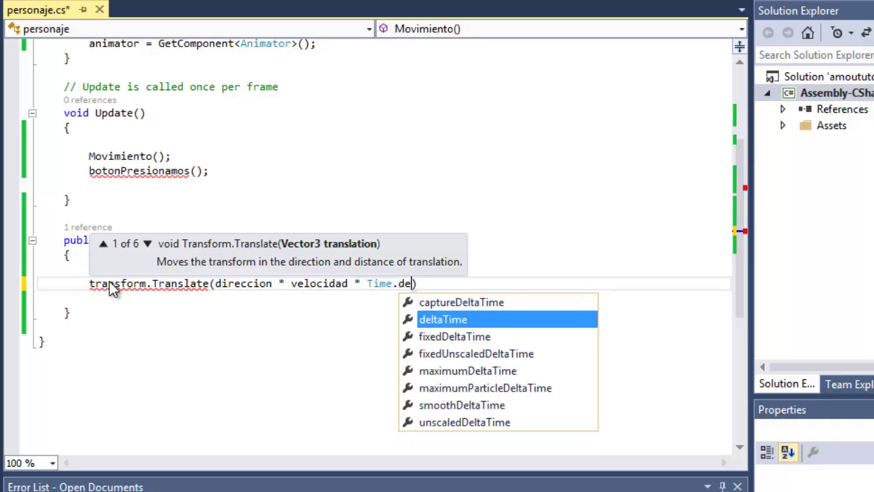
{"action": "key", "text": "Tab"}
{"action": "key", "text": "End"}
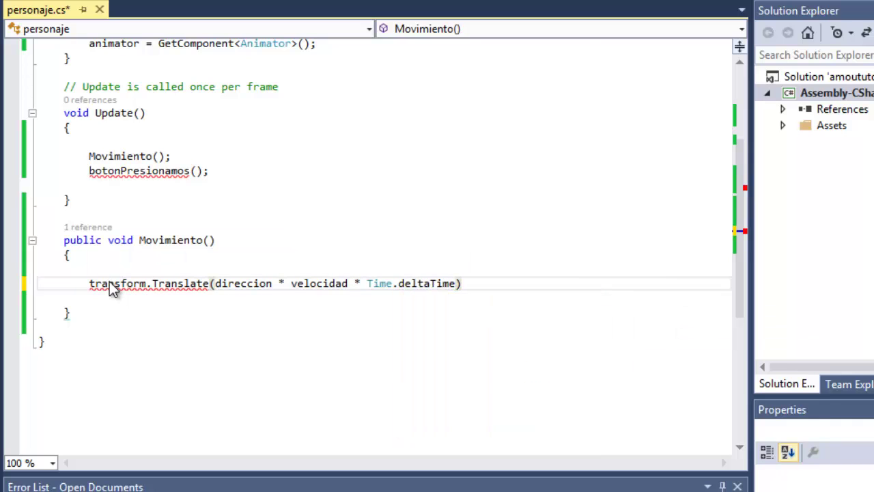
{"action": "type", "text": ";"}
{"action": "key", "text": "Return"}
Step: Call animaciondemovimieto(direccion) at the end of Movimiento
{"action": "type", "text": "animacio"}
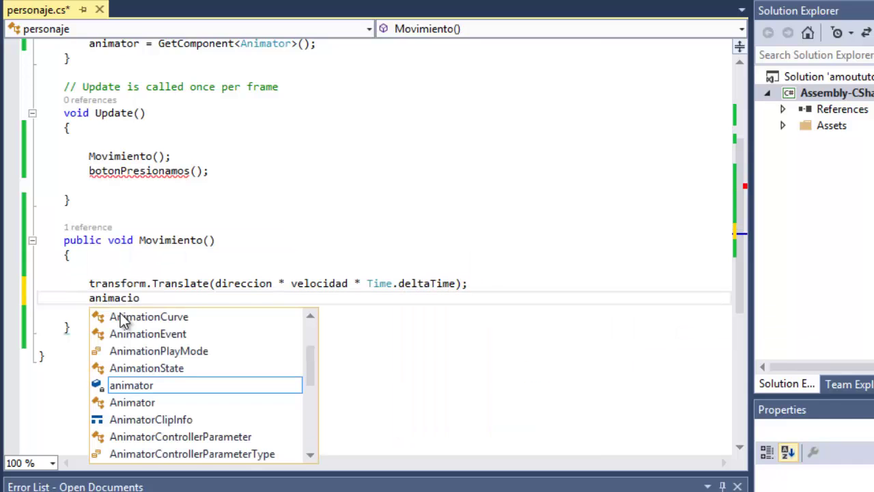
{"action": "type", "text": "ndemovimi"}
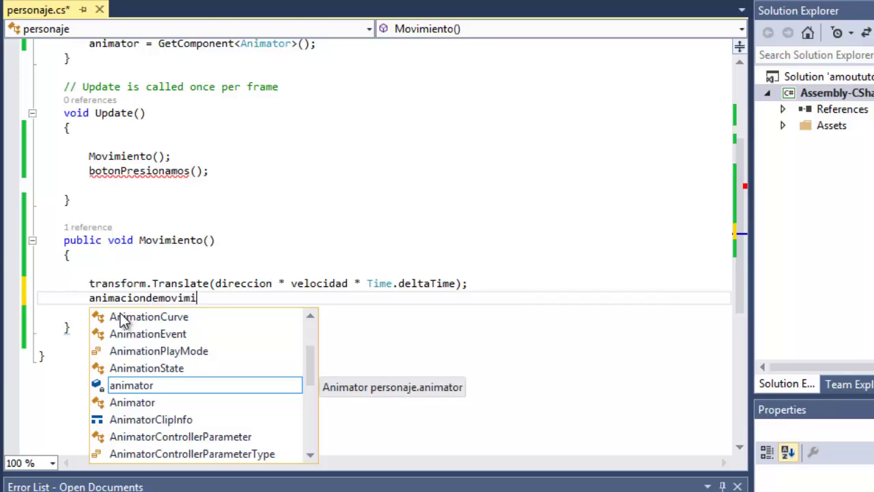
{"action": "type", "text": "etno"}
{"action": "key", "text": "BackSpace"}
{"action": "key", "text": "BackSpace"}
{"action": "type", "text": "o"}
{"action": "type", "text": "(di"}
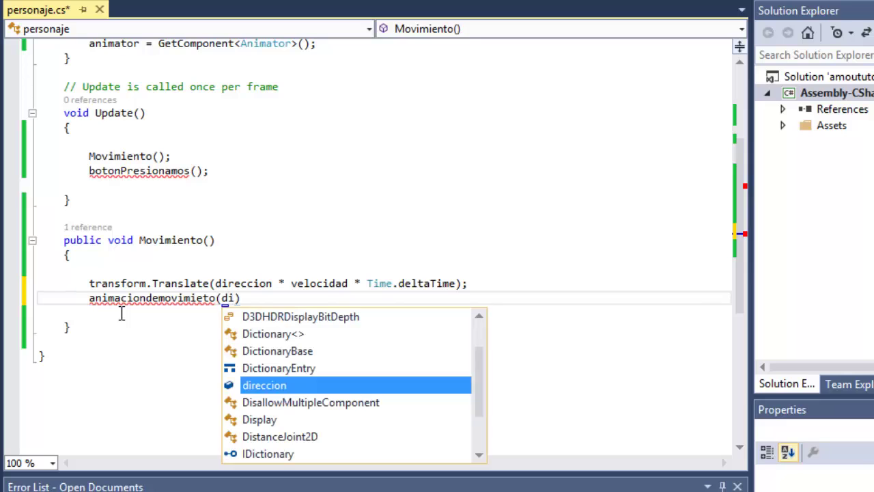
{"action": "key", "text": "Tab"}
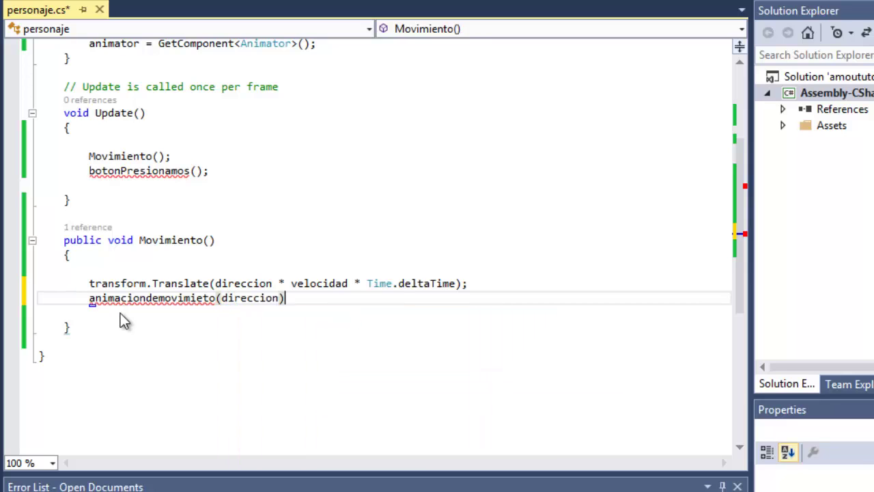
{"action": "type", "text": ";"}
{"action": "left_click", "coordinate": [275, 326]}
{"action": "key", "text": "Return"}
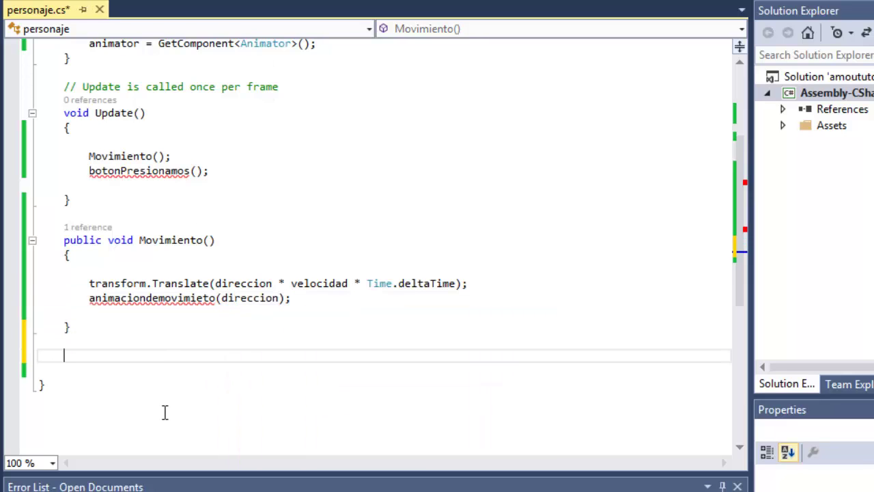
Step: Declare a new public void botonPresionamos() method
{"action": "type", "text": "p"}
{"action": "key", "text": "Tab"}
{"action": "type", "text": "v"}
{"action": "key", "text": "Tab"}
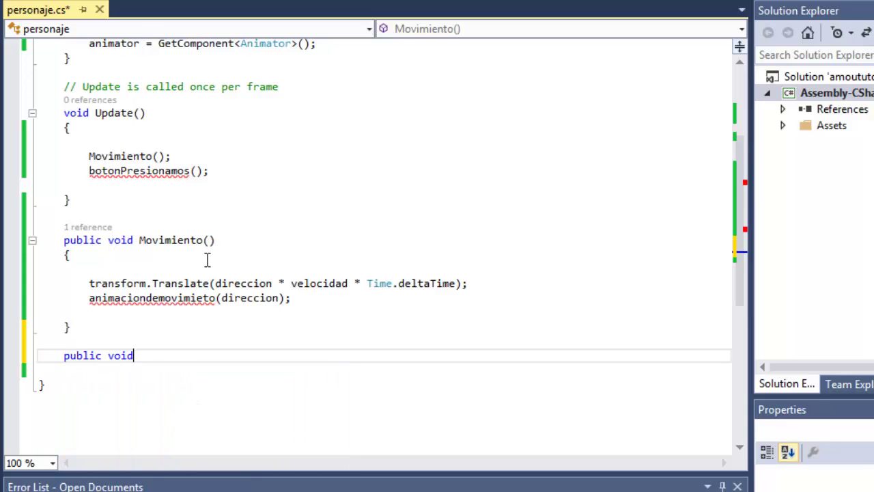
{"action": "double_click", "coordinate": [156, 171]}
{"action": "key", "text": "ctrl+c"}
{"action": "left_click", "coordinate": [189, 367]}
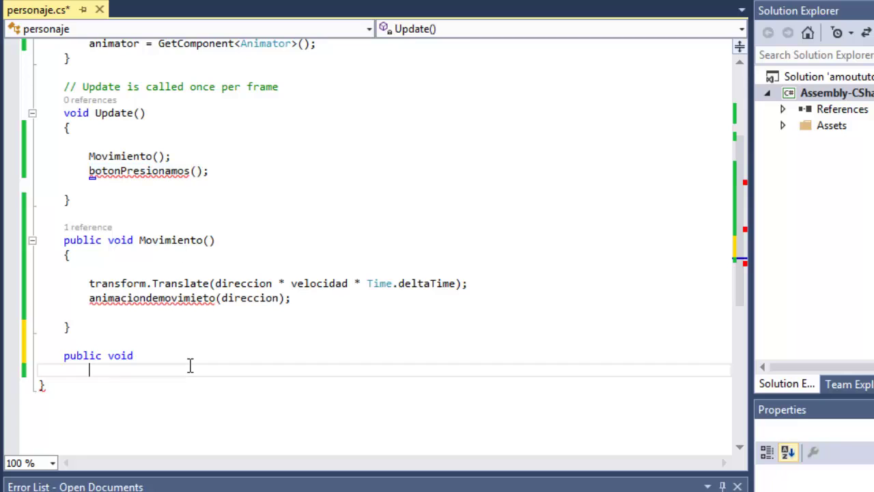
{"action": "left_click", "coordinate": [188, 358]}
{"action": "key", "text": "ctrl+v"}
{"action": "type", "text": "()"}
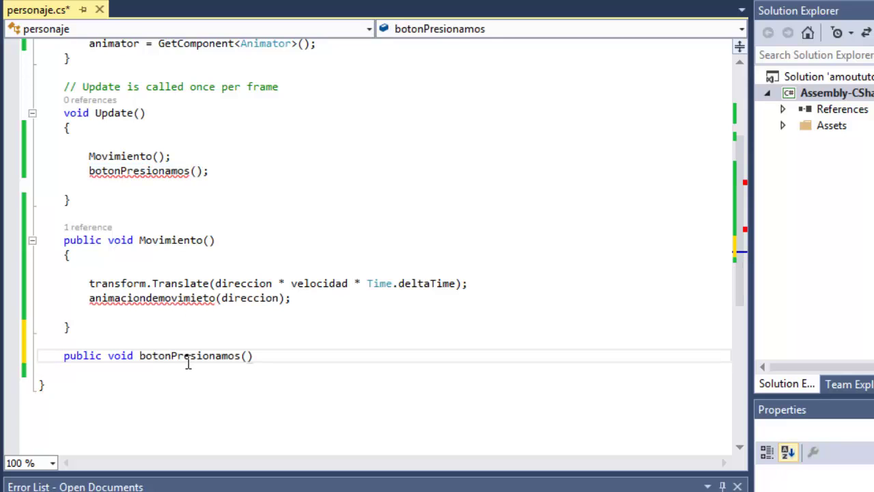
{"action": "type", "text": "{"}
{"action": "key", "text": "Return"}
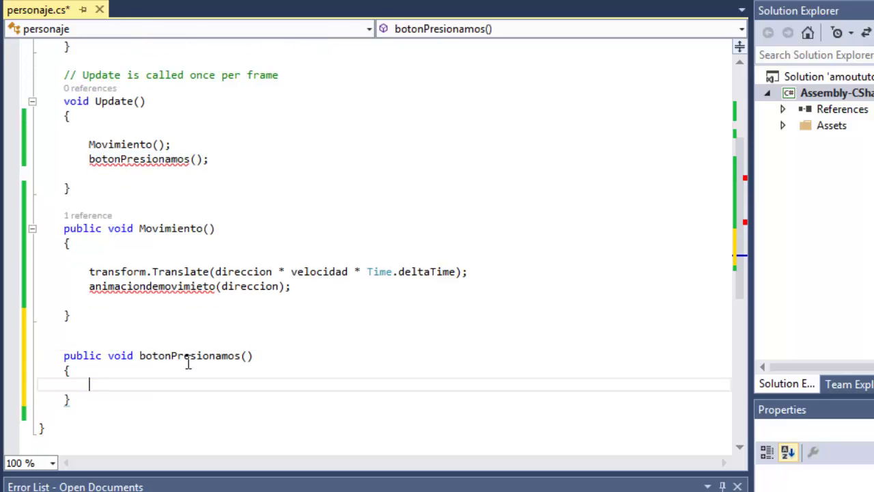
Step: Set direccion = Vector2.zero as the method's first statement
{"action": "type", "text": "di"}
{"action": "key", "text": "Tab"}
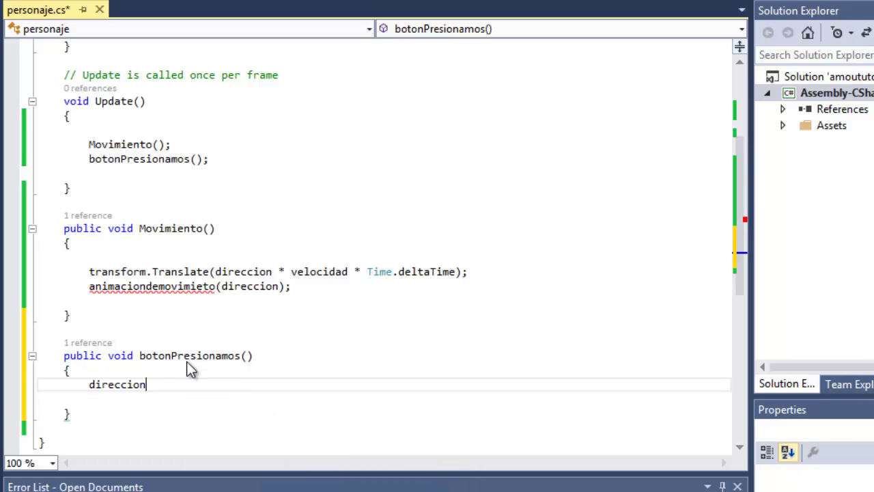
{"action": "type", "text": " = ve"}
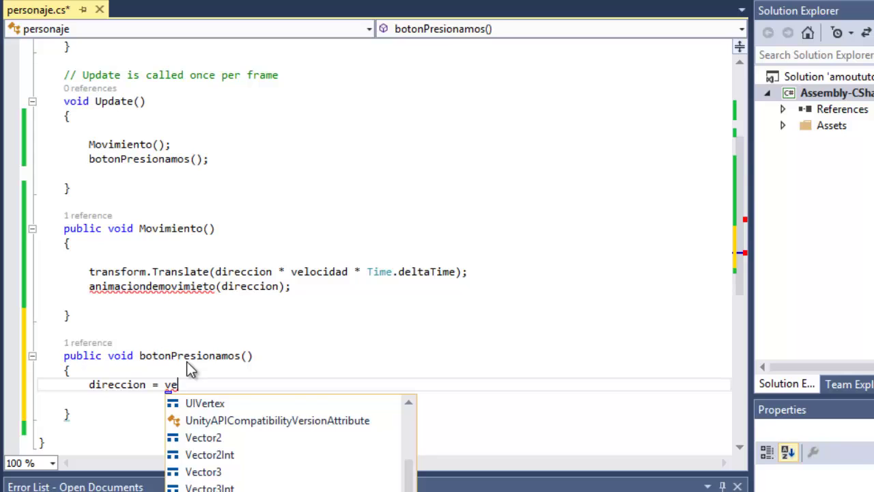
{"action": "type", "text": "c"}
{"action": "key", "text": "Tab"}
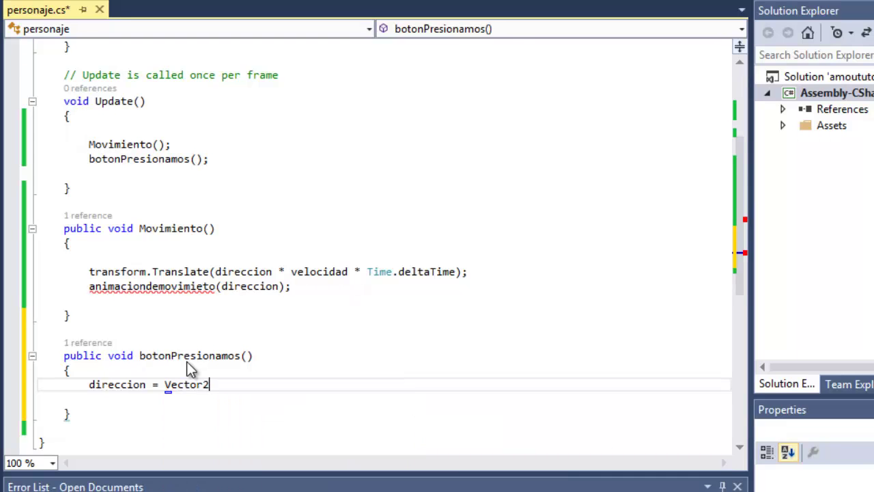
{"action": "type", "text": ".z"}
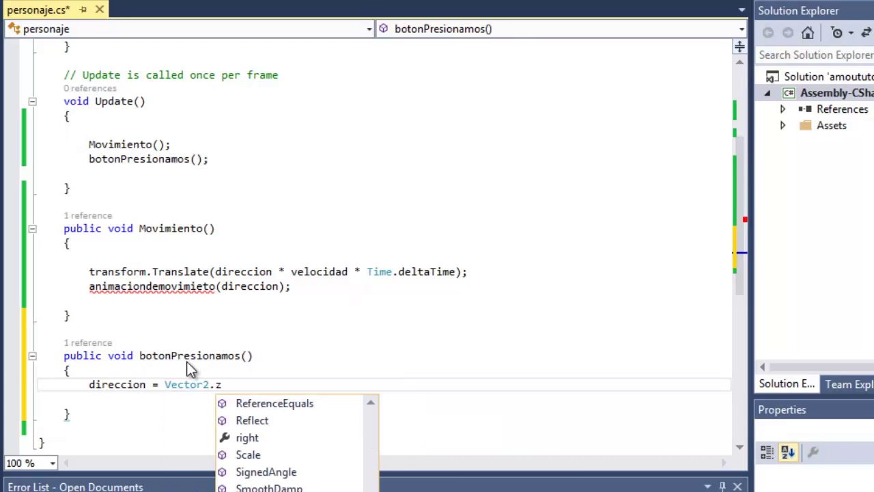
{"action": "key", "text": "Tab"}
{"action": "type", "text": ";"}
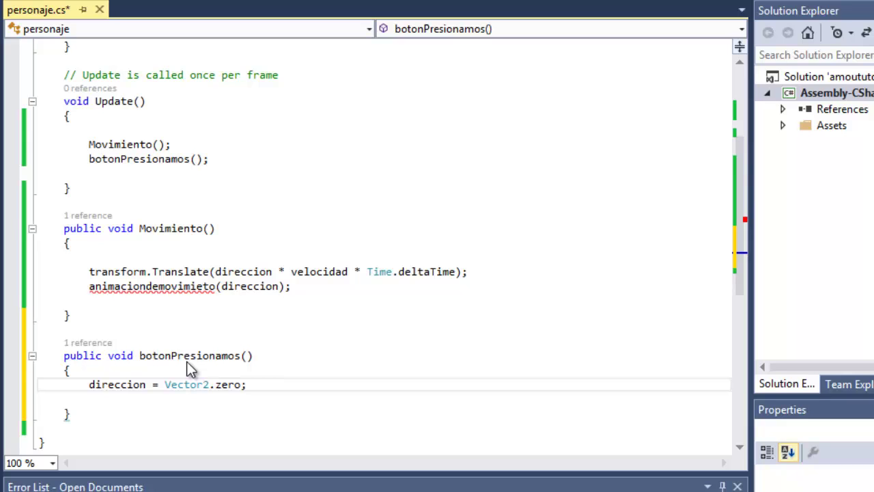
{"action": "key", "text": "Return"}
{"action": "key", "text": "Return"}
Step: Write an if condition checking Input.GetKey(KeyCode.UpArrow)
{"action": "type", "text": "if"}
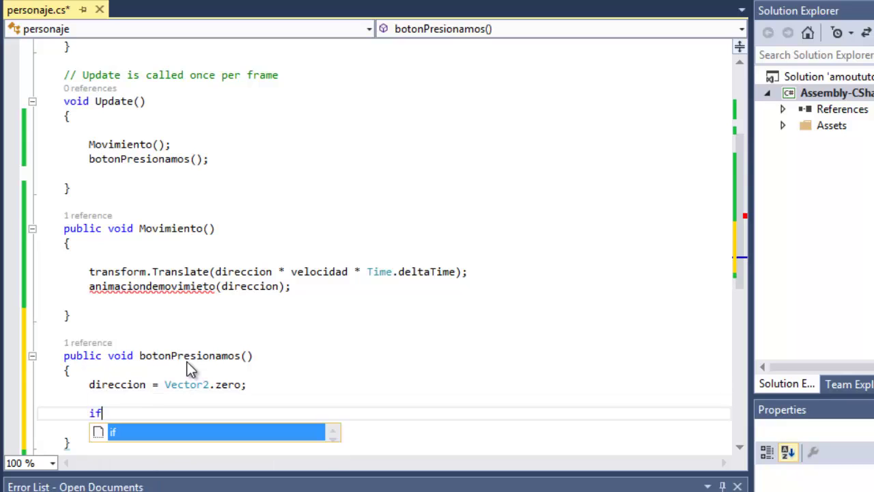
{"action": "type", "text": "("}
{"action": "scroll", "coordinate": [202, 371], "scroll_direction": "down", "scroll_amount": 2}
{"action": "scroll", "coordinate": [202, 371], "scroll_direction": "down", "scroll_amount": 1}
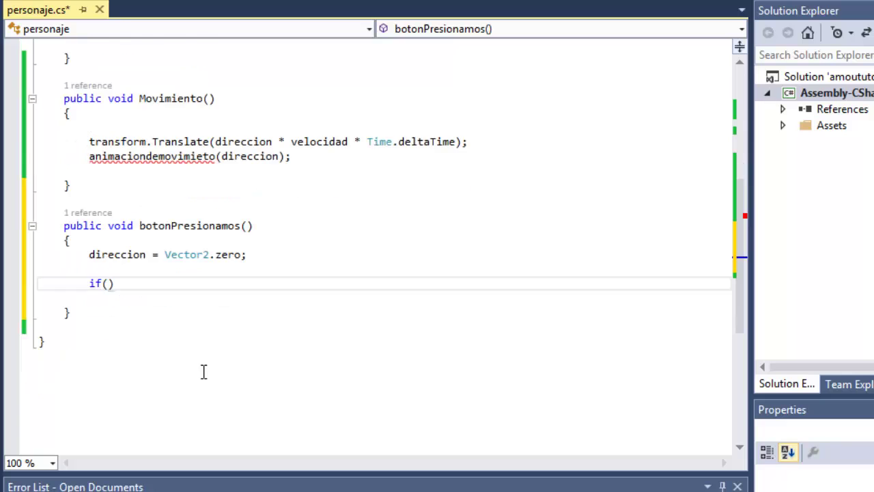
{"action": "scroll", "coordinate": [202, 373], "scroll_direction": "down", "scroll_amount": 1}
{"action": "type", "text": "In"}
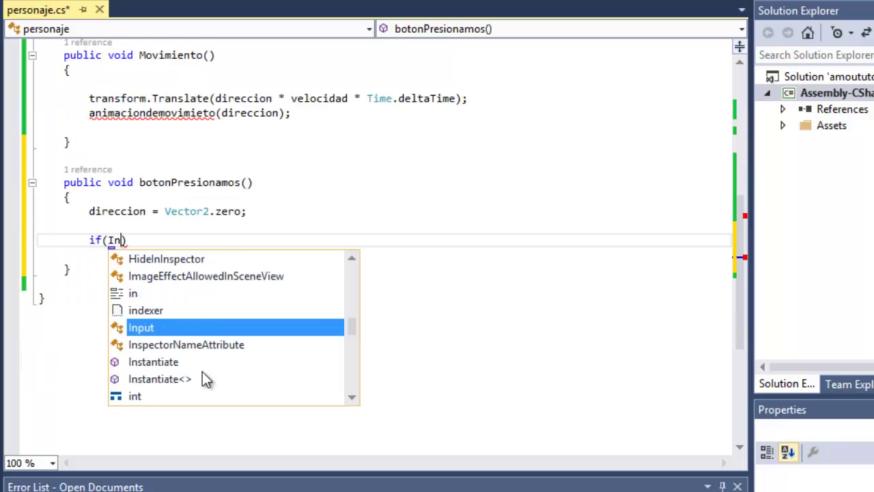
{"action": "type", "text": "p"}
{"action": "key", "text": "Tab"}
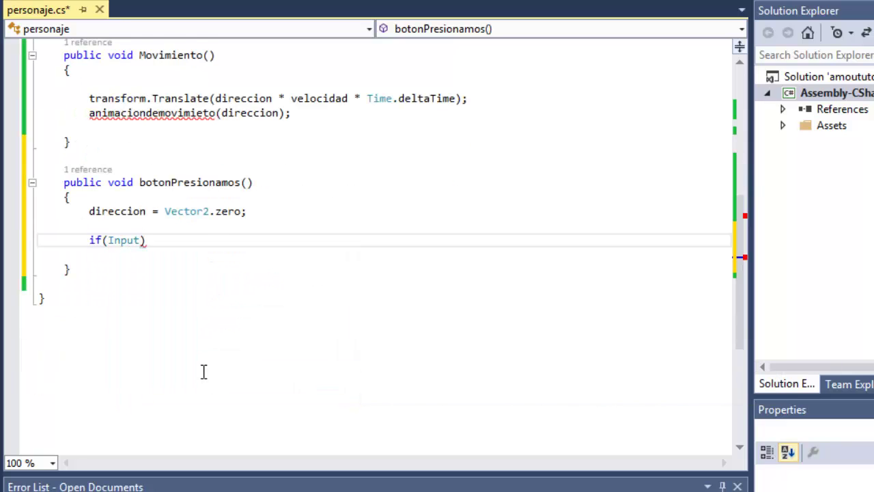
{"action": "type", "text": ".ge"}
{"action": "key", "text": "Down"}
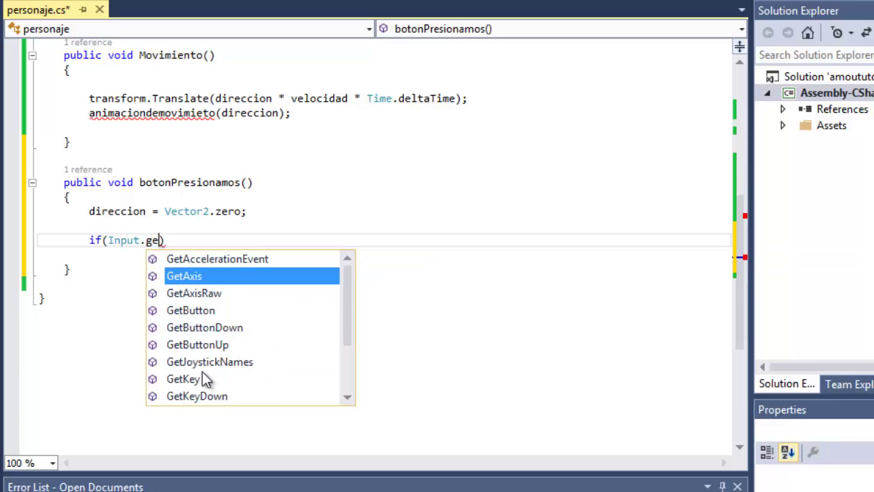
{"action": "key", "text": "Down"}
{"action": "key", "text": "Down"}
{"action": "key", "text": "Down"}
{"action": "key", "text": "Down"}
{"action": "key", "text": "Up"}
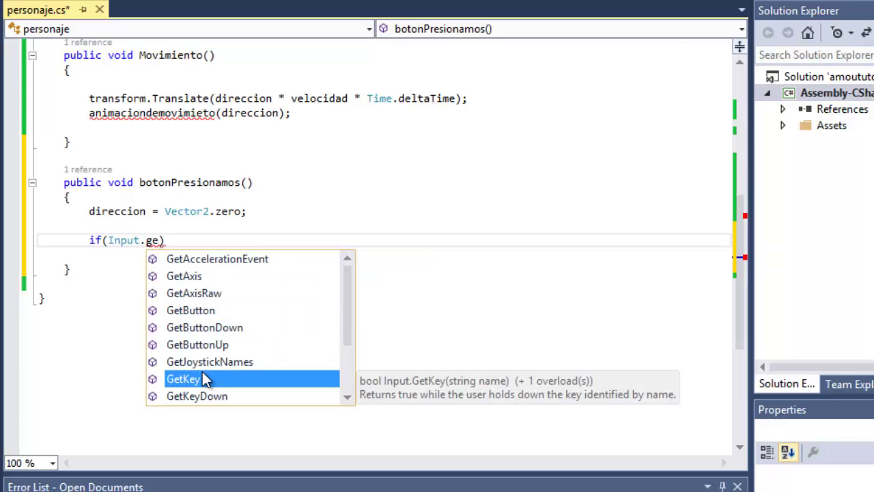
{"action": "key", "text": "Tab"}
{"action": "type", "text": "(ke"}
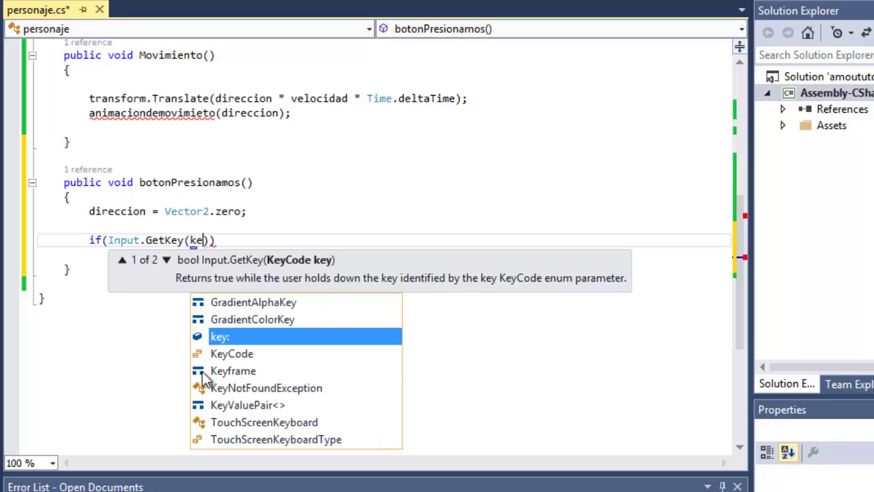
{"action": "key", "text": "Tab"}
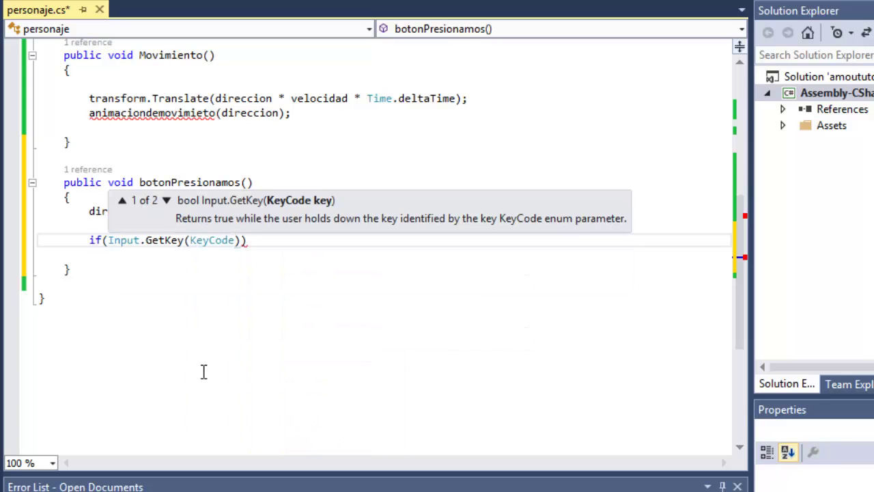
{"action": "type", "text": ".up"}
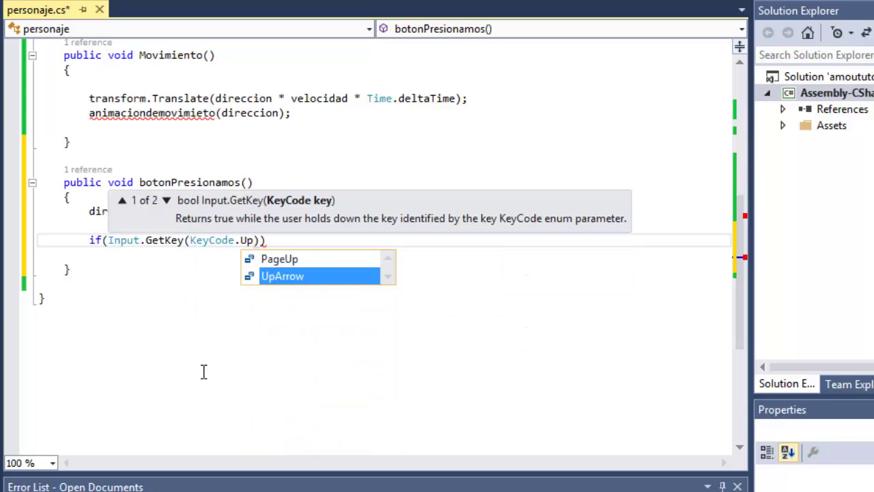
{"action": "key", "text": "Tab"}
{"action": "type", "text": ")"}
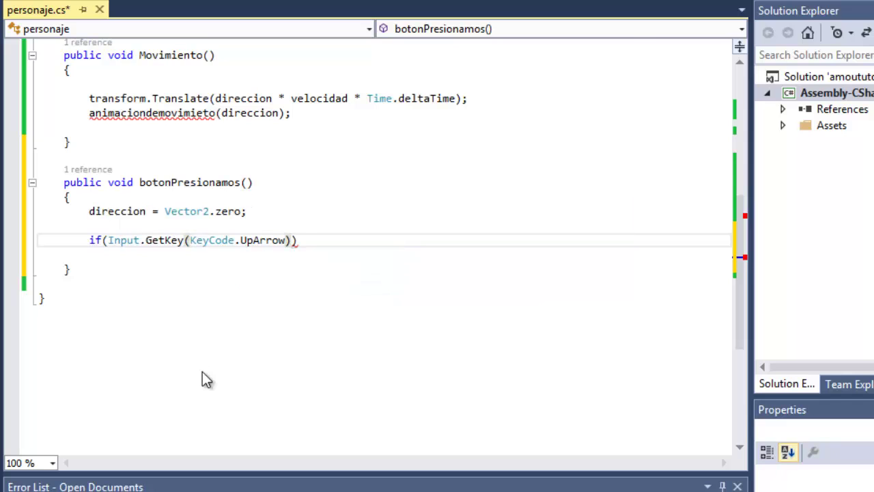
{"action": "type", "text": "){"}
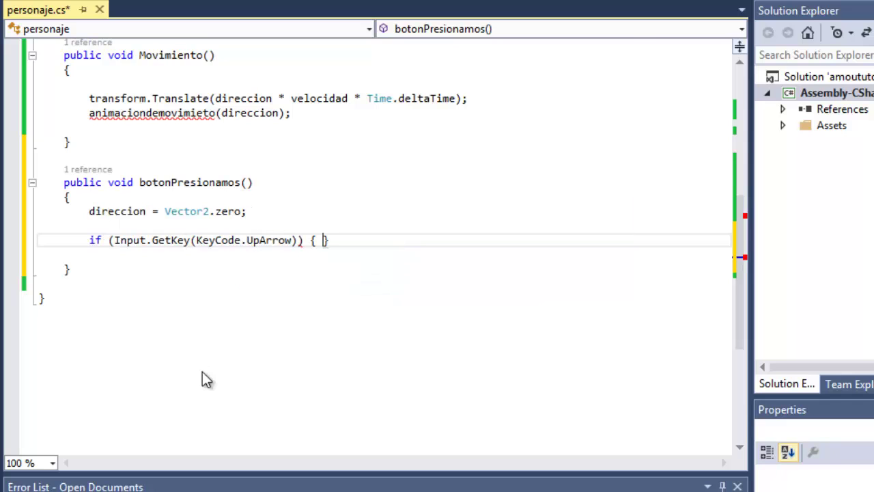
{"action": "key", "text": "Return"}
Step: Comment the if line //arriba and open its code block
{"action": "key", "text": "Return"}
{"action": "left_click", "coordinate": [353, 239]}
{"action": "type", "text": "//"}
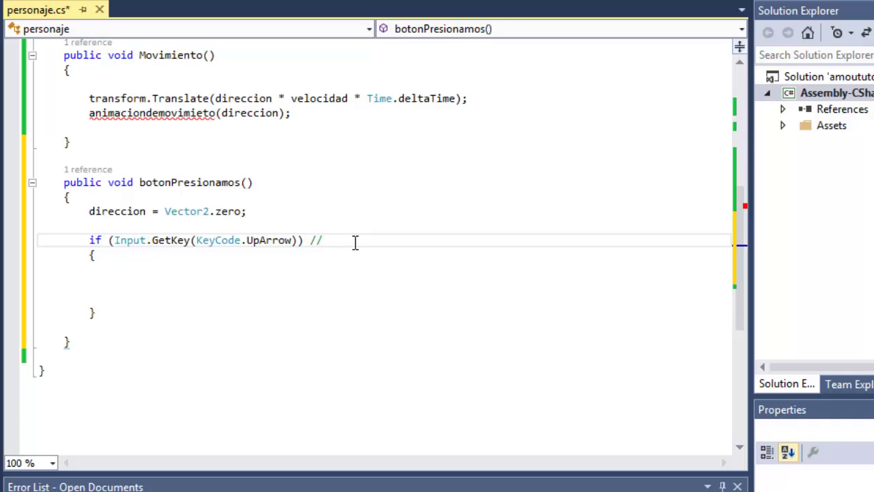
{"action": "type", "text": "arriba"}
{"action": "key", "text": "Return"}
{"action": "key", "text": "Return"}
{"action": "key", "text": "Up"}
{"action": "type", "text": "{"}
{"action": "key", "text": "Return"}
{"action": "key", "text": "Return"}
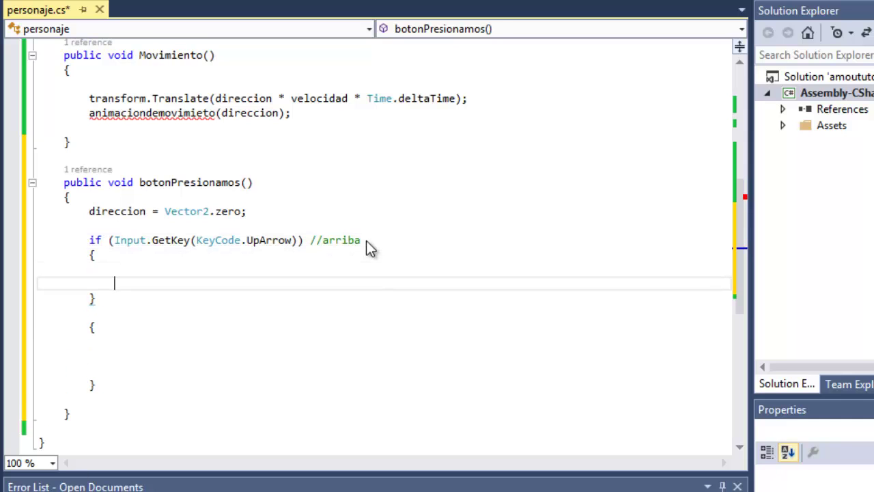
{"action": "key", "text": "Up"}
Step: Inside the block, add Vector2.up to direccion
{"action": "type", "text": "di"}
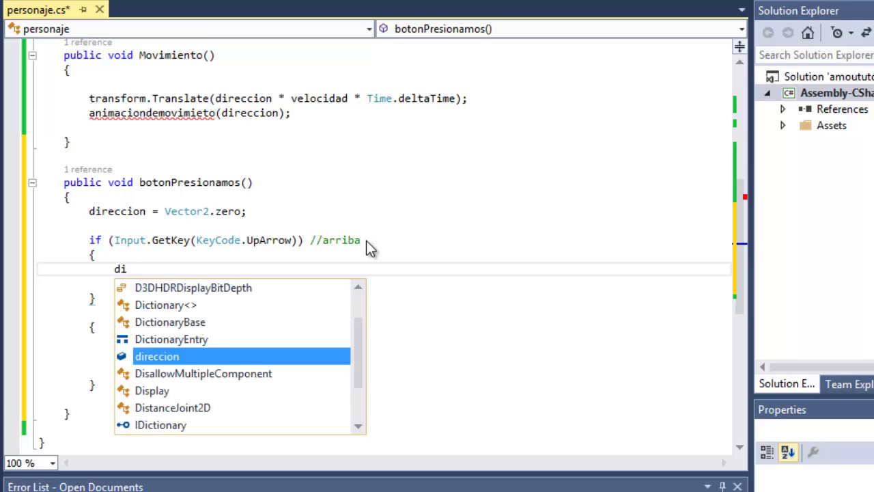
{"action": "key", "text": "Tab"}
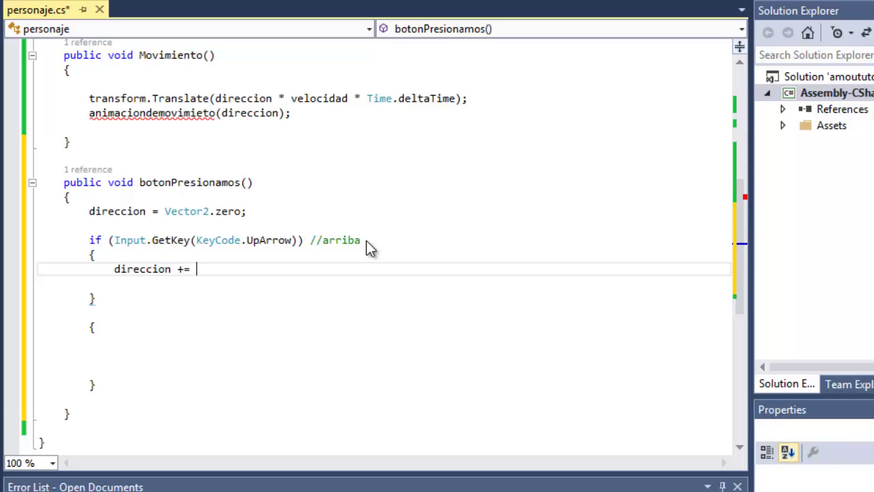
{"action": "type", "text": "ve"}
{"action": "key", "text": "Up"}
{"action": "key", "text": "Up"}
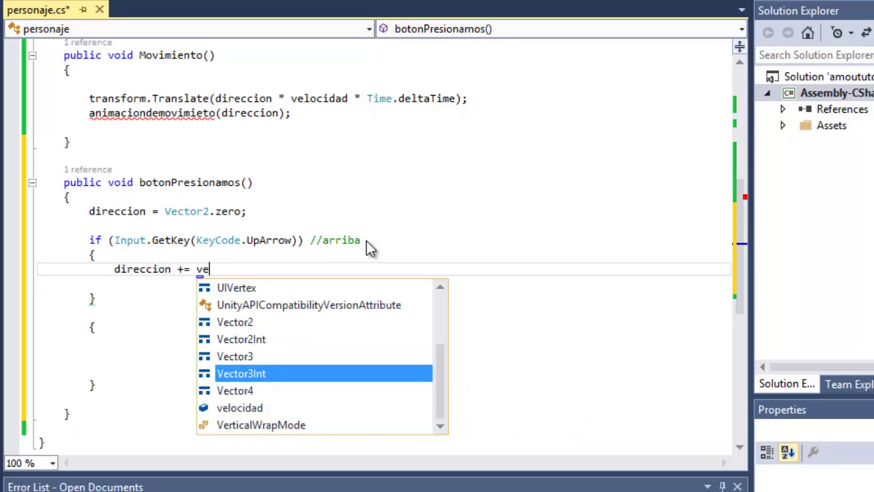
{"action": "key", "text": "Up"}
{"action": "key", "text": "Up"}
{"action": "key", "text": "Up"}
{"action": "key", "text": "Tab"}
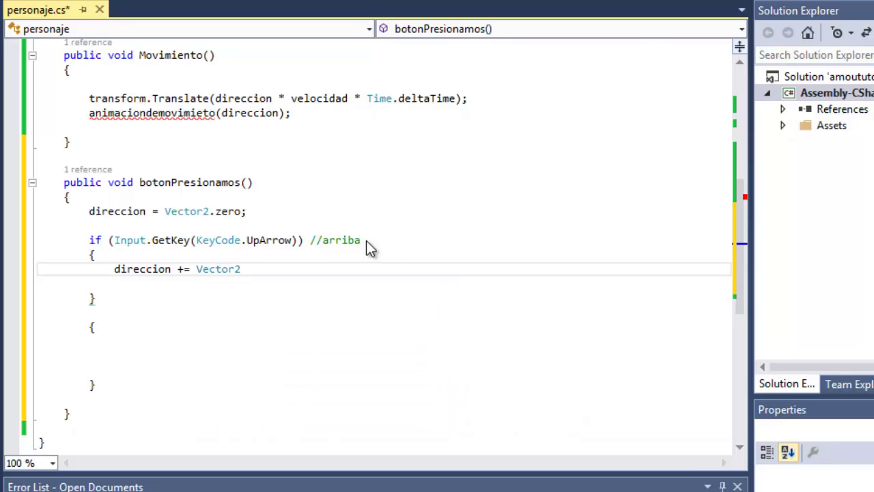
{"action": "type", "text": ".u"}
{"action": "key", "text": "Tab"}
Step: Paste a copy of the UpArrow if-block below it and change its key to KeyCode.DownArrow
{"action": "type", "text": ";"}
{"action": "left_click", "coordinate": [168, 313]}
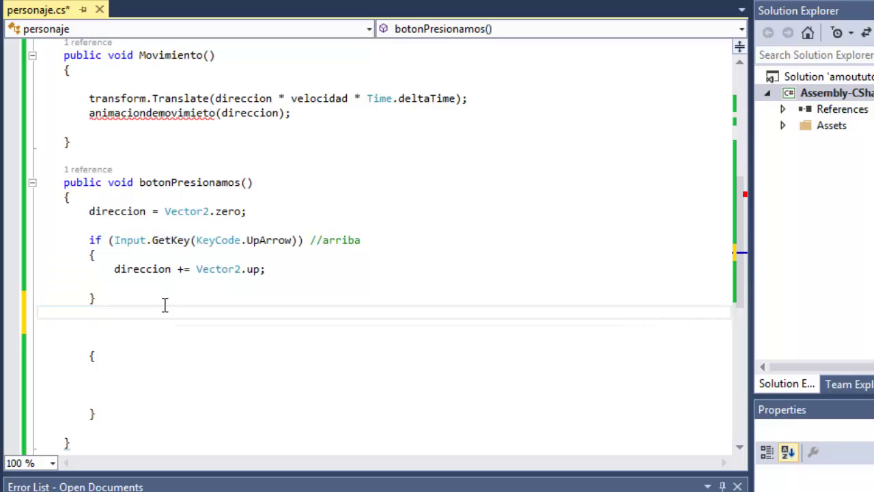
{"action": "type", "text": "if (Input.GetKey(KeyCode.UpArrow)) //arriba         {             direccion += Vector2.up;          }"}
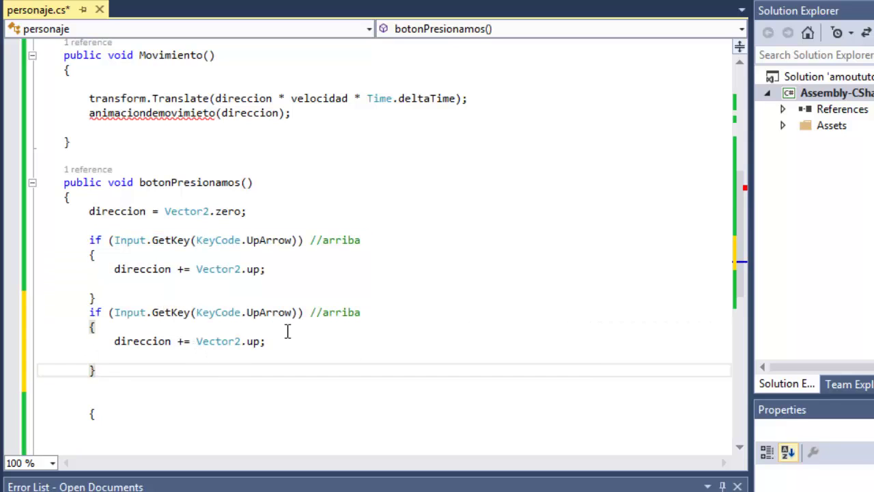
{"action": "double_click", "coordinate": [278, 312]}
{"action": "key", "text": "BackSpace"}
{"action": "key", "text": "BackSpace"}
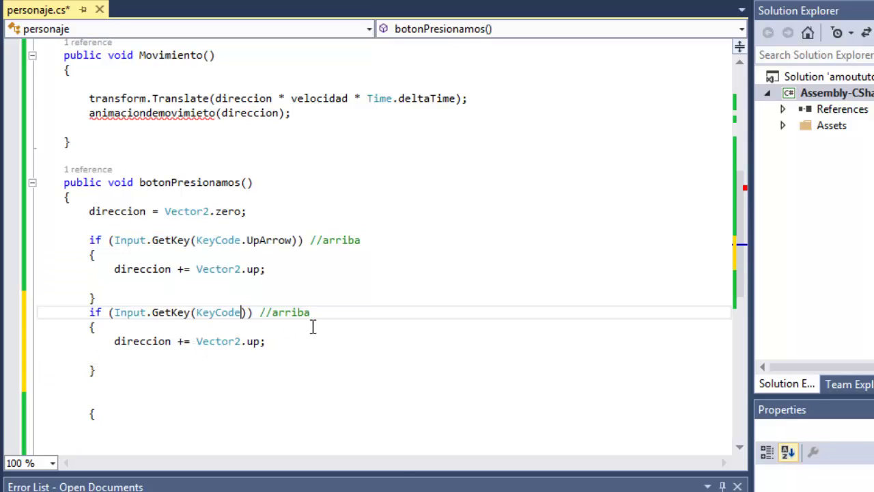
{"action": "type", "text": ".do"}
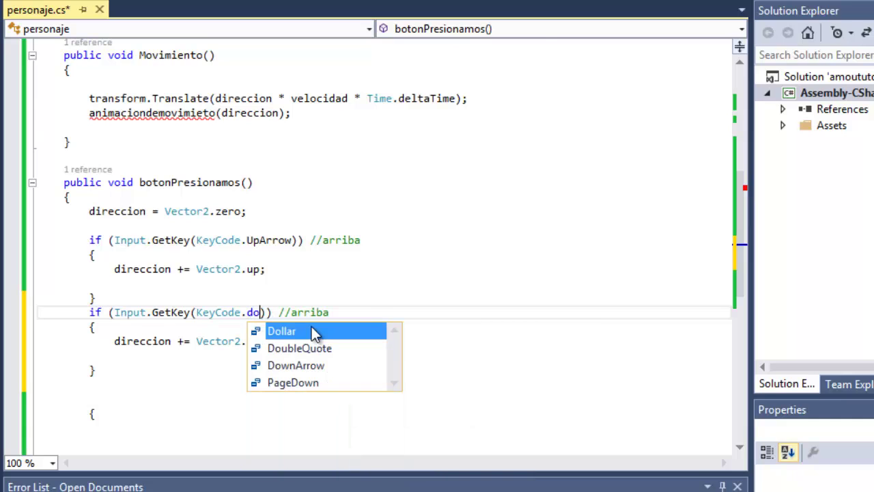
{"action": "key", "text": "Down"}
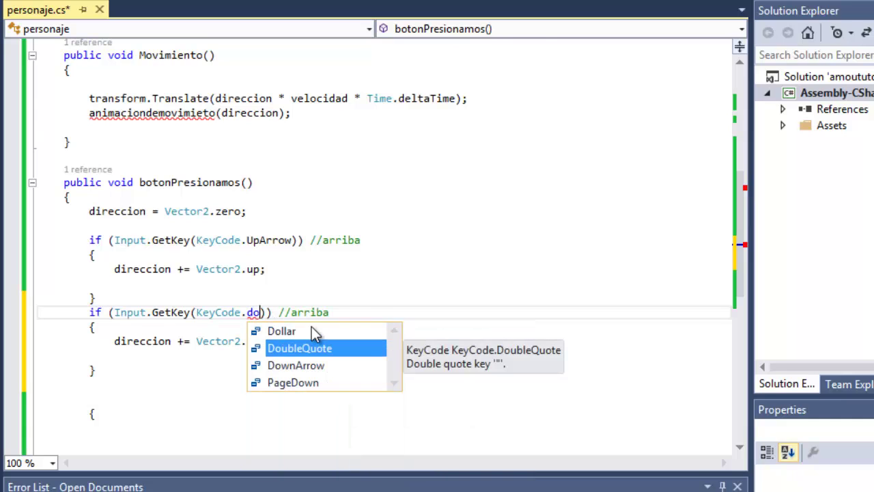
{"action": "key", "text": "Down"}
{"action": "key", "text": "Return"}
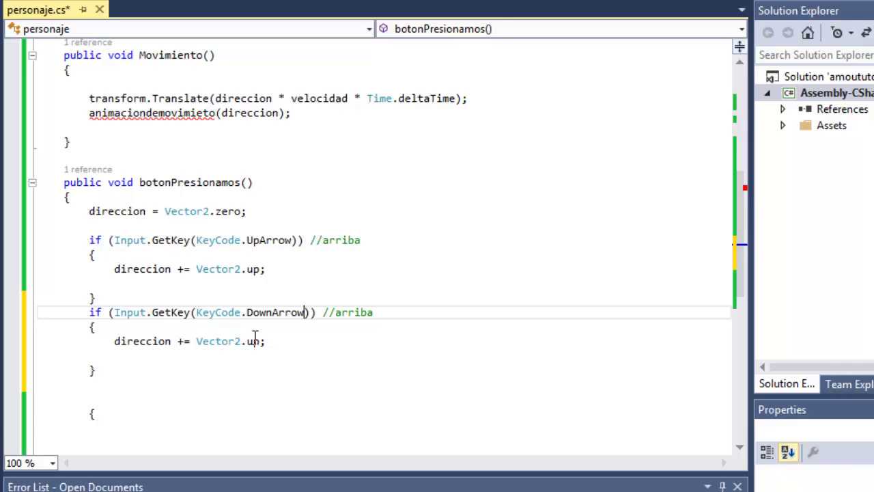
Step: Change the copy's direction to Vector2.down and its comment to //abajo
{"action": "double_click", "coordinate": [254, 341]}
{"action": "key", "text": "BackSpace"}
{"action": "key", "text": "BackSpace"}
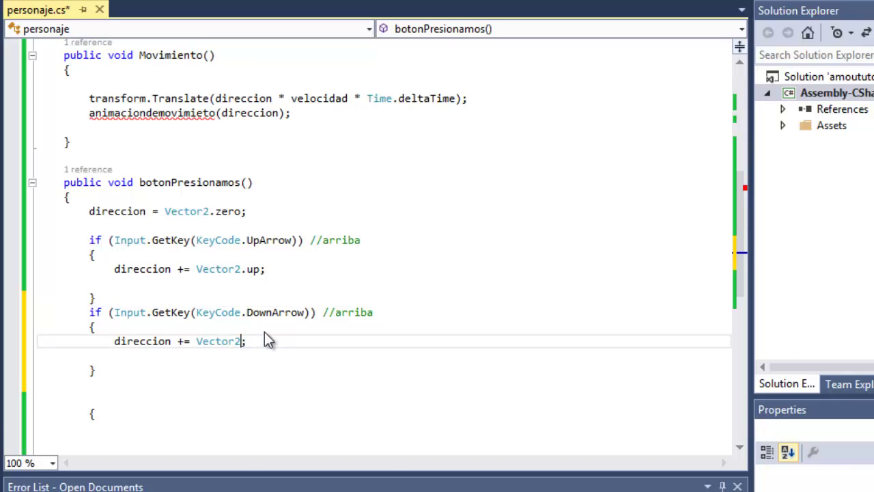
{"action": "type", "text": ".d"}
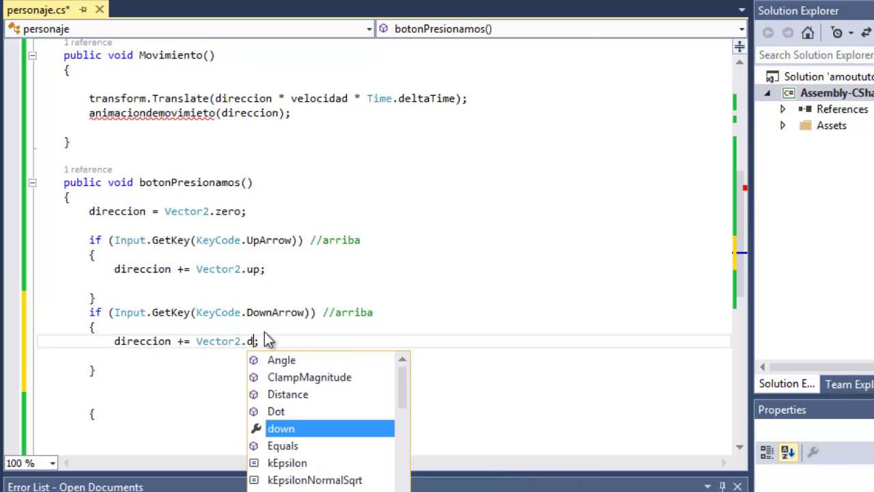
{"action": "key", "text": "Return"}
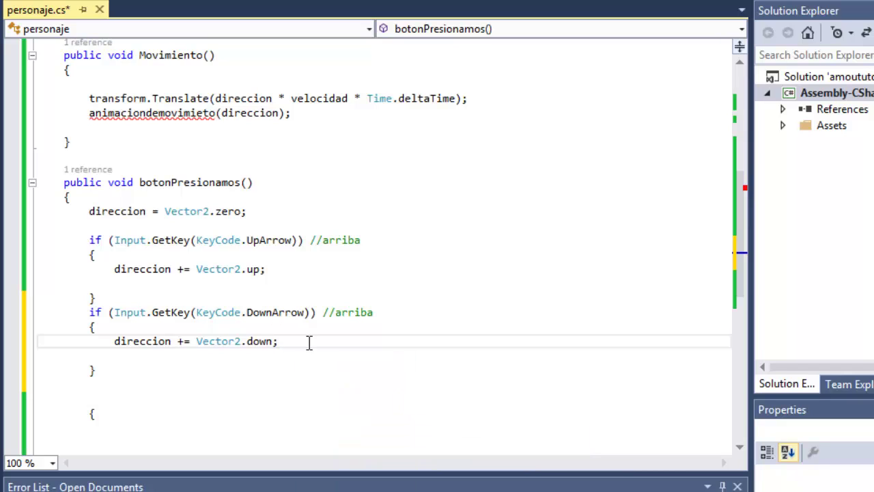
{"action": "double_click", "coordinate": [354, 313]}
{"action": "type", "text": "aba"}
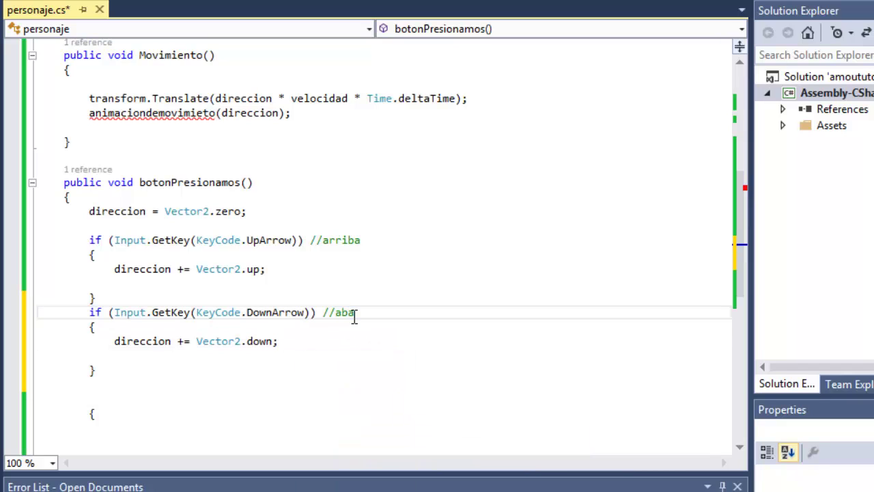
{"action": "type", "text": "jo"}
Step: Paste another copy of the UpArrow block on a new line below the DownArrow block
{"action": "left_click", "coordinate": [193, 367]}
{"action": "key", "text": "Return"}
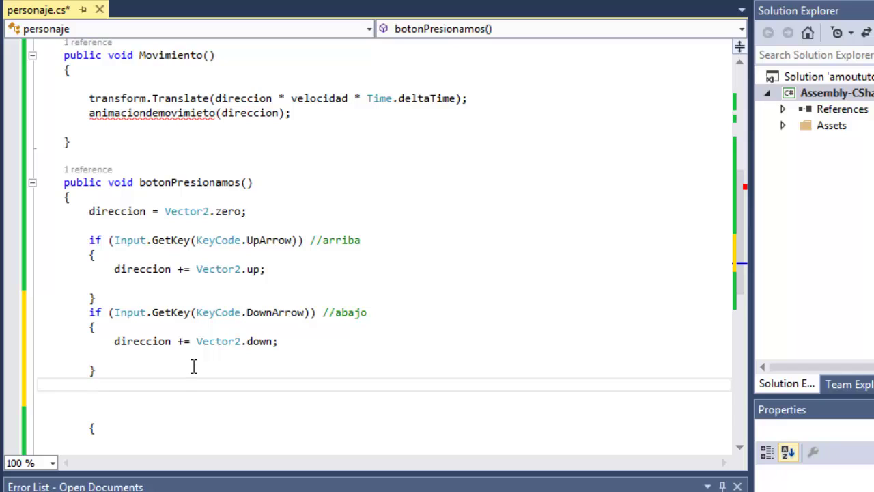
{"action": "type", "text": "if (Input.GetKey(KeyCode.UpArrow)) //arriba         {             direccion += Vector2.up;          }"}
Step: Change the third block's key check from UpArrow to KeyCode.LeftArrow
{"action": "scroll", "coordinate": [328, 269], "scroll_direction": "down", "scroll_amount": 3}
{"action": "left_click", "coordinate": [268, 256]}
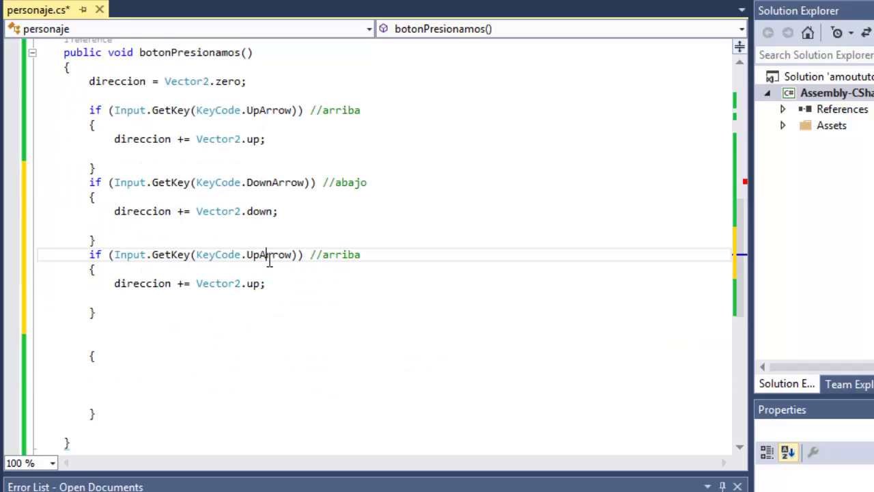
{"action": "double_click", "coordinate": [270, 255]}
{"action": "key", "text": "BackSpace"}
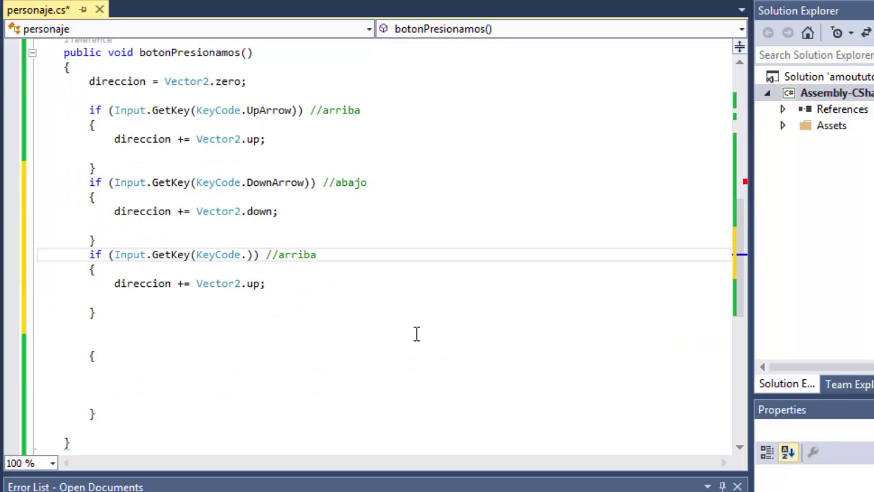
{"action": "key", "text": "BackSpace"}
{"action": "type", "text": ".l"}
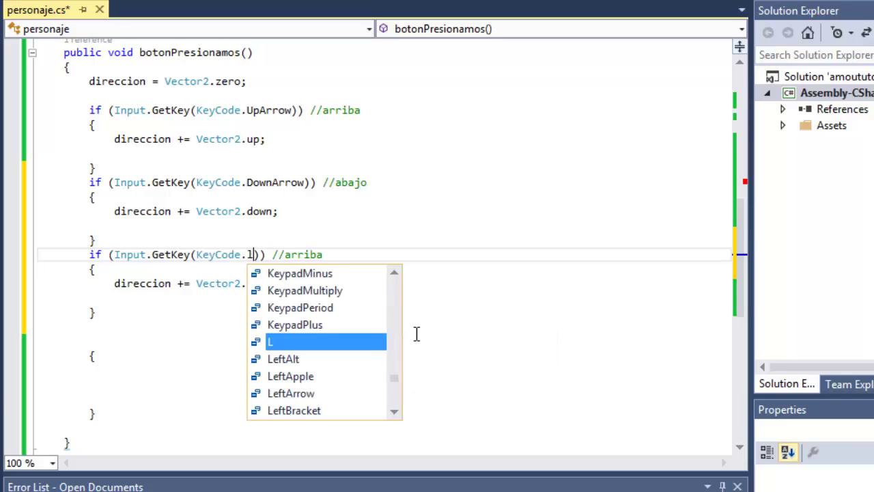
{"action": "type", "text": "e"}
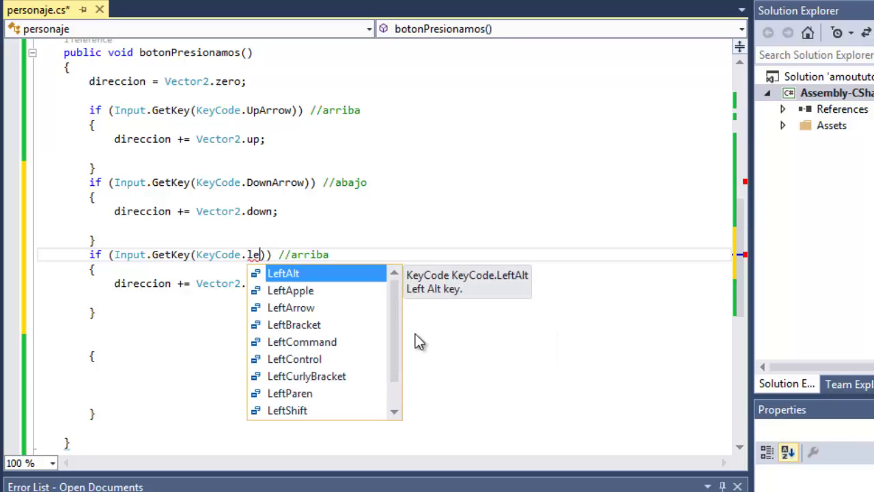
{"action": "key", "text": "Down"}
{"action": "key", "text": "Down"}
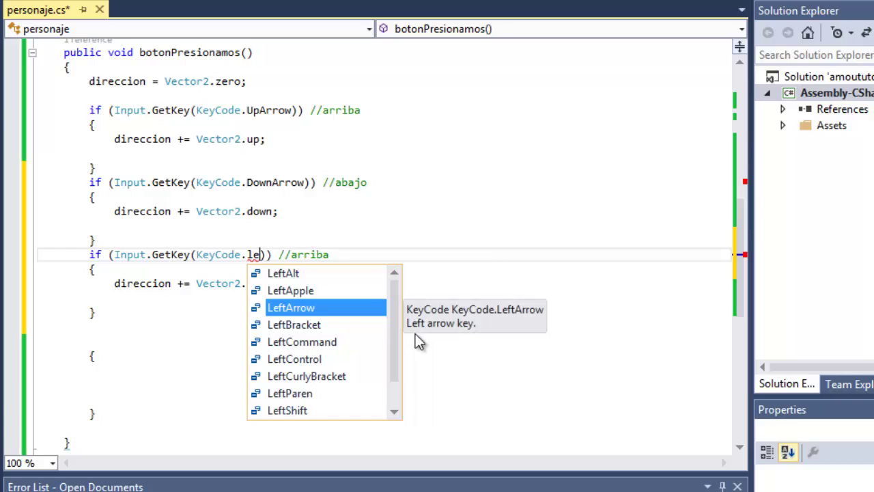
{"action": "key", "text": "Tab"}
Step: Change its direction to Vector2.left and clear the old arriba comment
{"action": "double_click", "coordinate": [256, 286]}
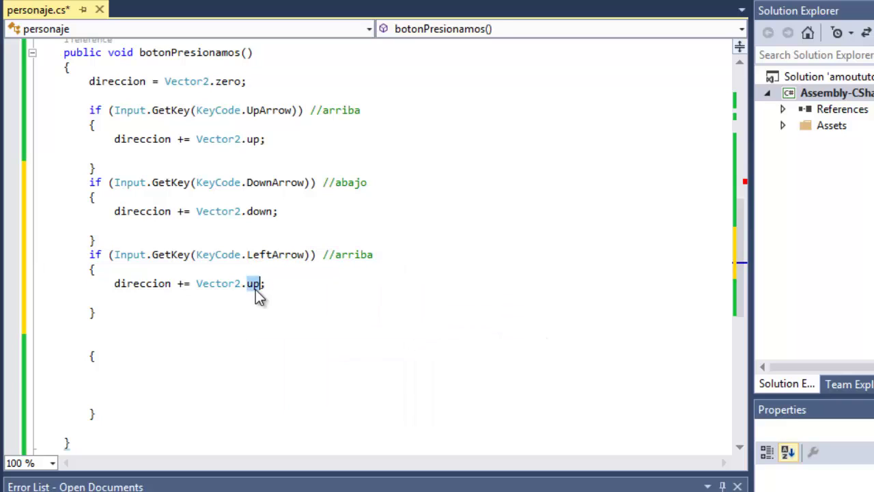
{"action": "key", "text": "BackSpace"}
{"action": "key", "text": "BackSpace"}
{"action": "type", "text": "."}
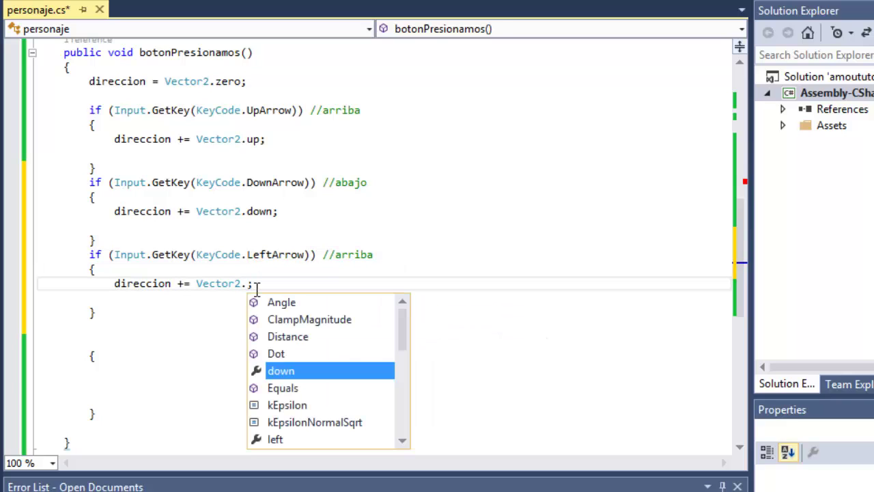
{"action": "type", "text": "l"}
{"action": "key", "text": "Tab"}
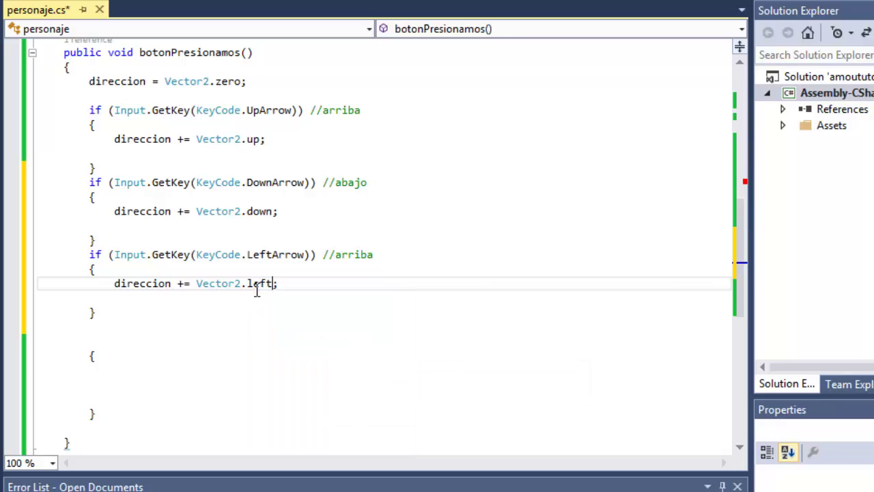
{"action": "double_click", "coordinate": [359, 256]}
{"action": "key", "text": "BackSpace"}
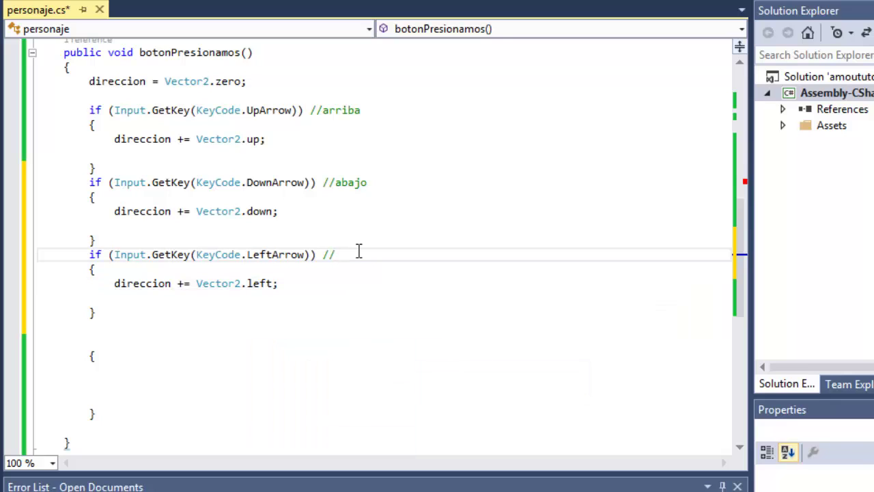
Step: Finish the //izquierda comment, then paste a new copy checking KeyCode.RightArrow
{"action": "type", "text": "izquierda"}
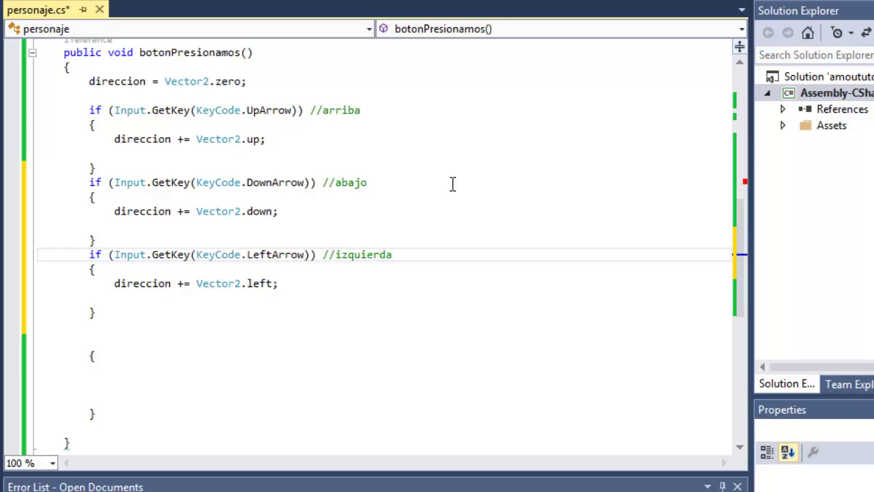
{"action": "left_click", "coordinate": [172, 325]}
{"action": "key", "text": "Return"}
{"action": "type", "text": "if (Input.GetKey(KeyCode.LeftArrow)) //izquierda         {             direccion += Vector2.left;"}
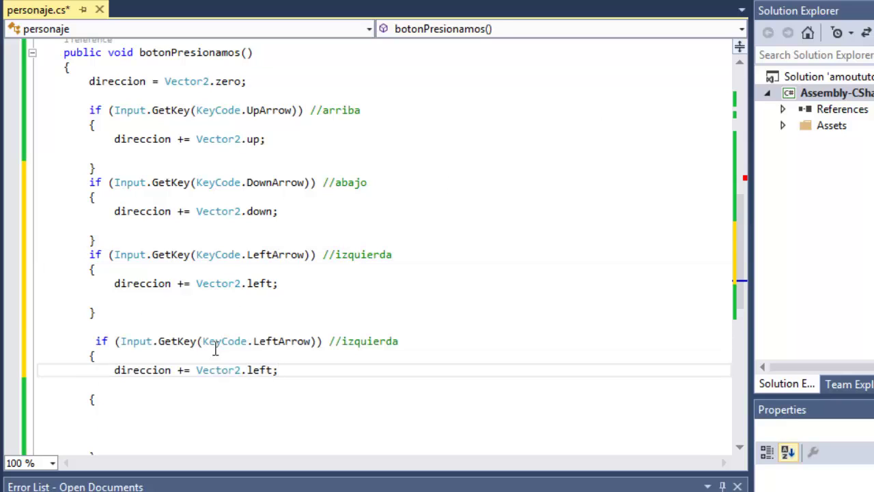
{"action": "double_click", "coordinate": [291, 343]}
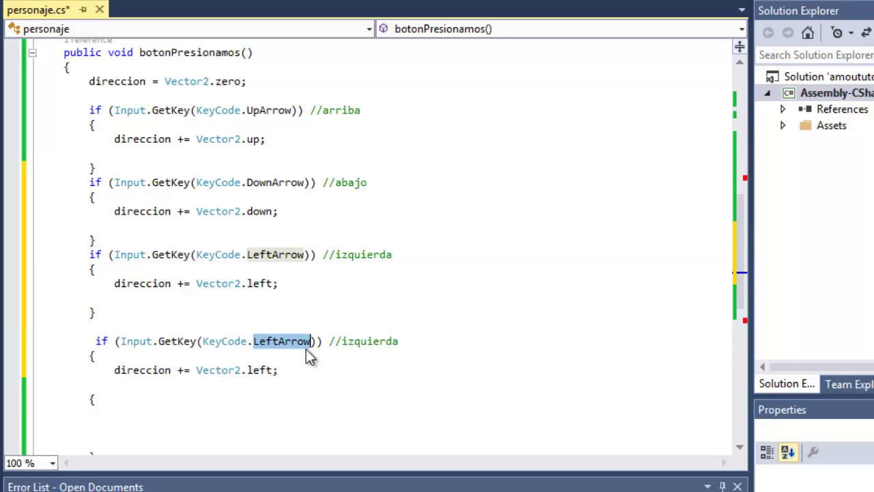
{"action": "key", "text": "BackSpace"}
{"action": "key", "text": "BackSpace"}
{"action": "type", "text": ".RightAr"}
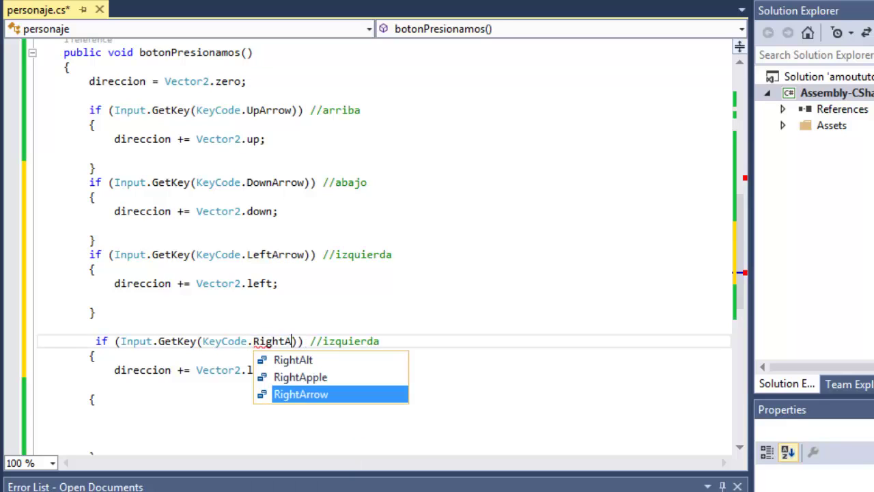
{"action": "key", "text": "Tab"}
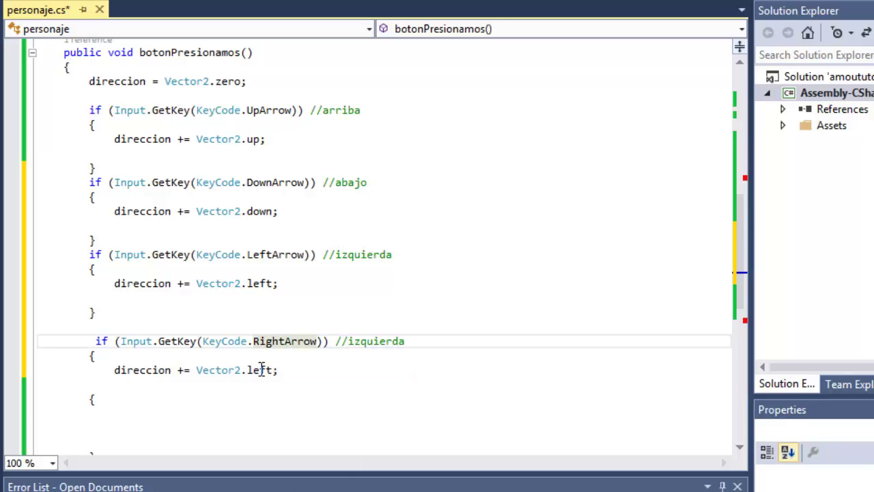
Step: Change the new copy's direction to Vector2.right and its comment to //derecha
{"action": "double_click", "coordinate": [259, 369]}
{"action": "type", "text": "ro"}
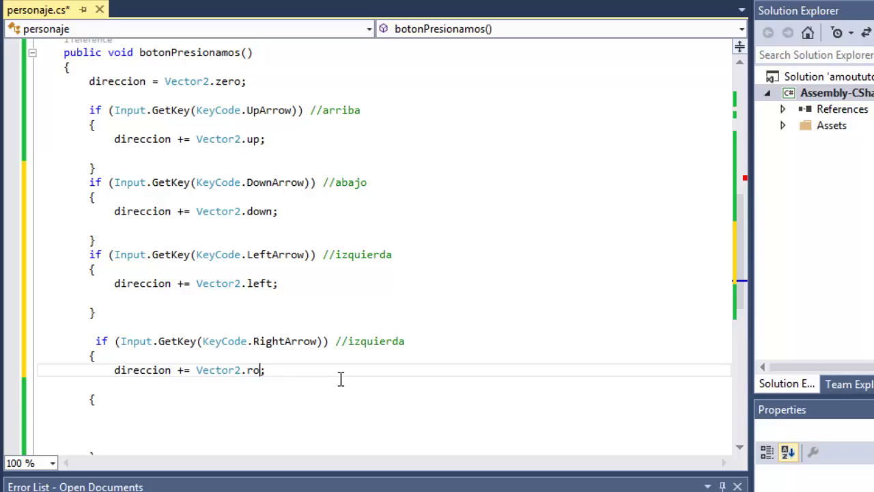
{"action": "key", "text": "BackSpace"}
{"action": "type", "text": "i"}
{"action": "key", "text": "BackSpace"}
{"action": "key", "text": "BackSpace"}
{"action": "key", "text": "ctrl+space"}
{"action": "type", "text": "r"}
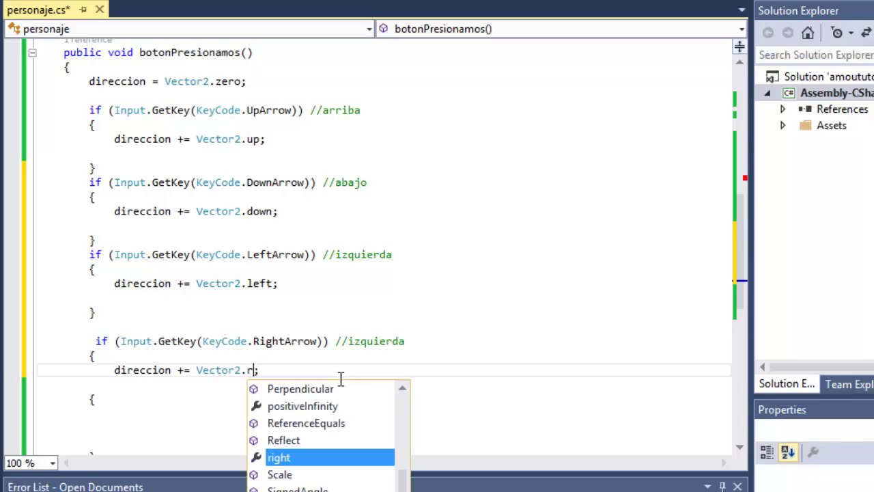
{"action": "key", "text": "Tab"}
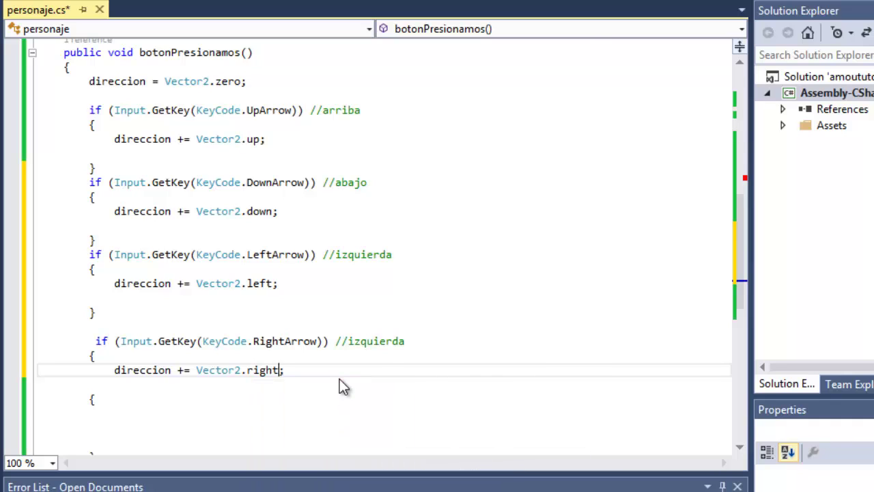
{"action": "double_click", "coordinate": [382, 341]}
{"action": "type", "text": "d"}
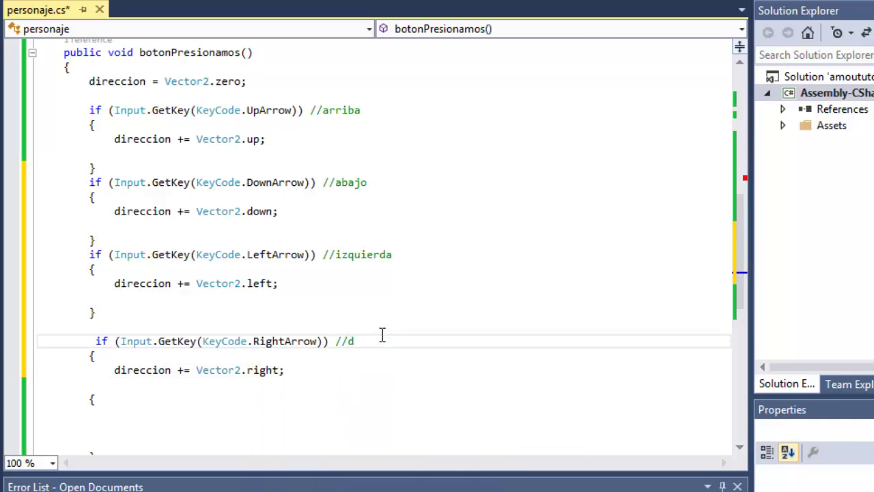
{"action": "type", "text": "erecha"}
{"action": "scroll", "coordinate": [383, 335], "scroll_direction": "down", "scroll_amount": 3}
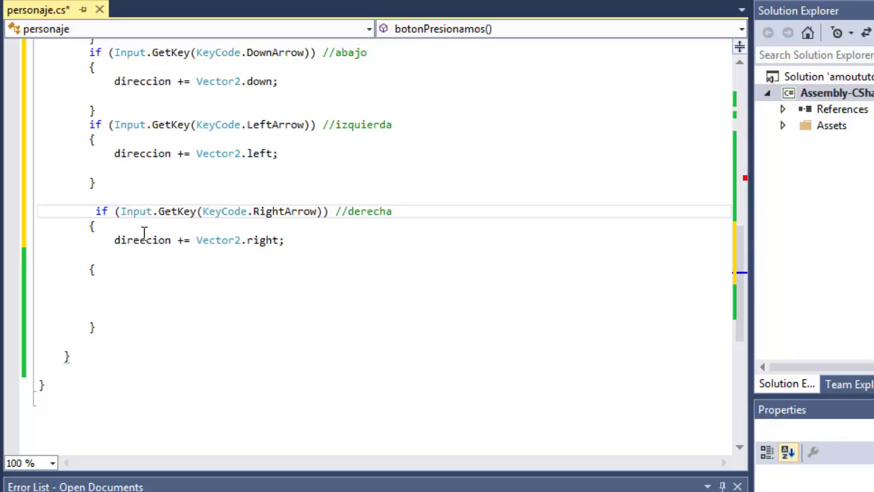
{"action": "left_click", "coordinate": [131, 323]}
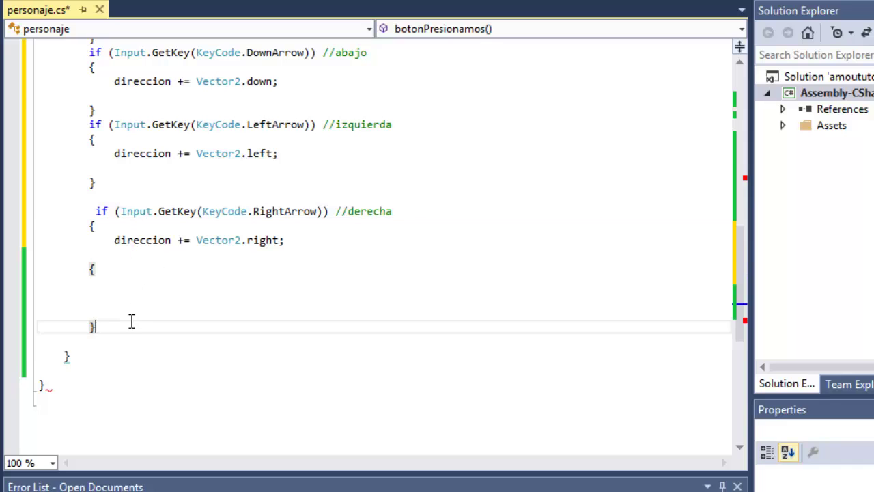
Step: Declare the method public void animaciondemovimieto(Vector2 direccion) with an empty body
{"action": "type", "text": "p"}
{"action": "key", "text": "Tab"}
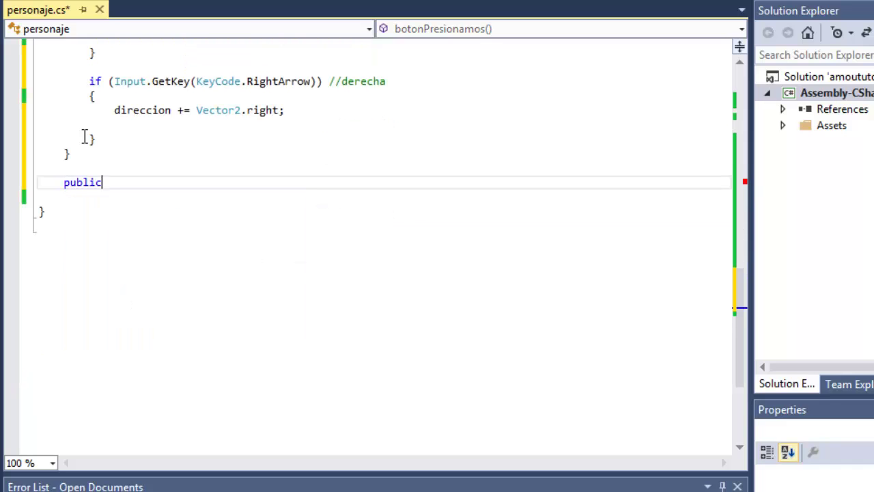
{"action": "type", "text": " vo"}
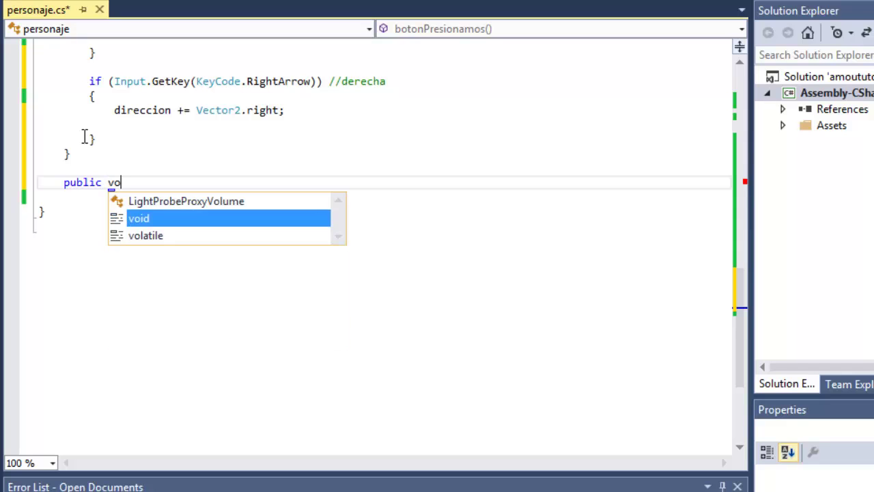
{"action": "key", "text": "Tab"}
{"action": "type", "text": "animaciondemovimieto(direccion);"}
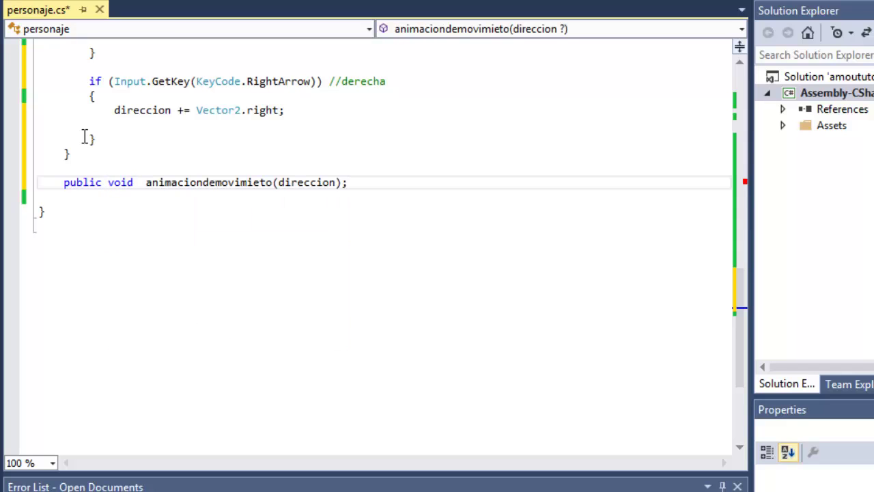
{"action": "key", "text": "BackSpace"}
{"action": "type", "text": "{"}
{"action": "key", "text": "Return"}
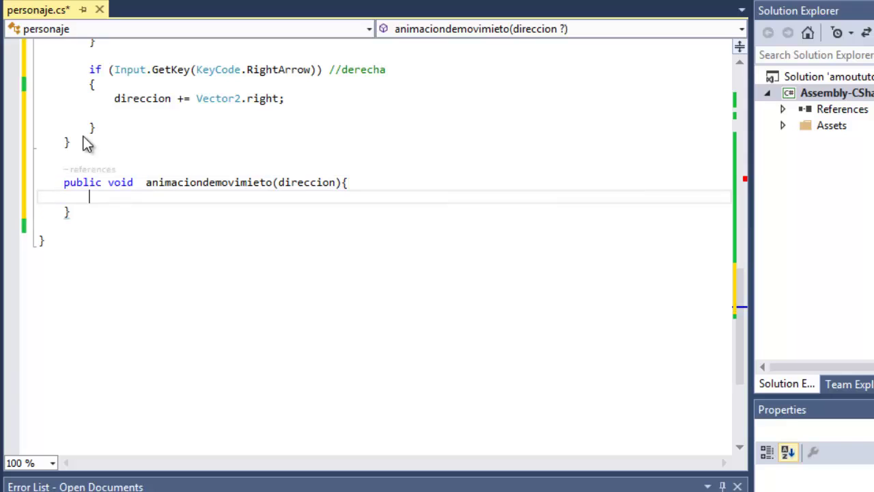
{"action": "key", "text": "Return"}
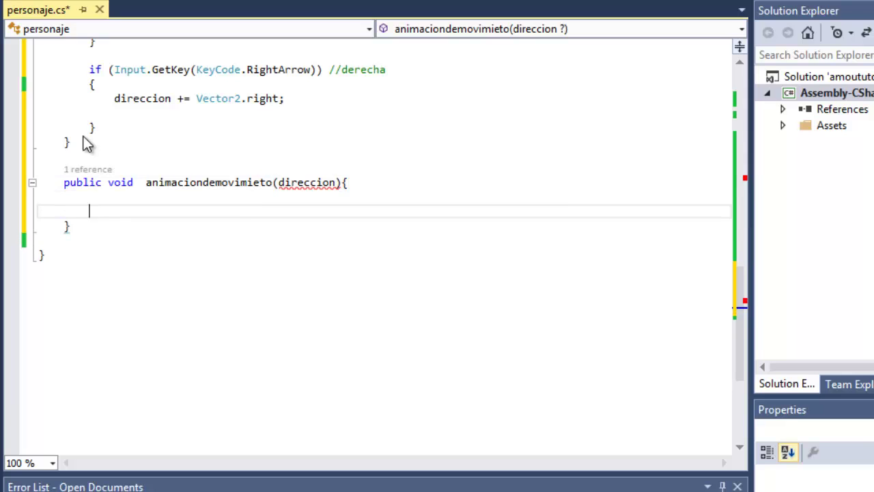
{"action": "left_click", "coordinate": [278, 182]}
{"action": "type", "text": "ve"}
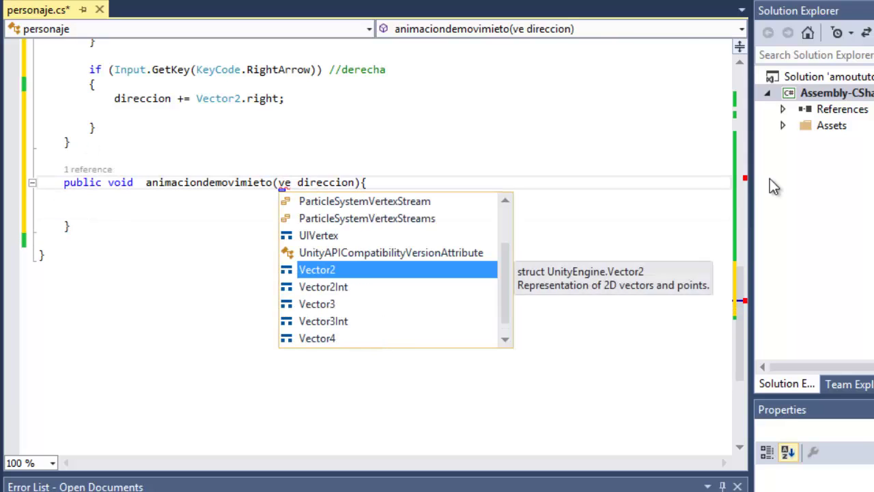
{"action": "key", "text": "Tab"}
Step: Write animator.SetFloat("x", direccion.x); inside the method body
{"action": "left_click", "coordinate": [324, 224]}
{"action": "key", "text": "Return"}
{"action": "key", "text": "Return"}
{"action": "type", "text": "a"}
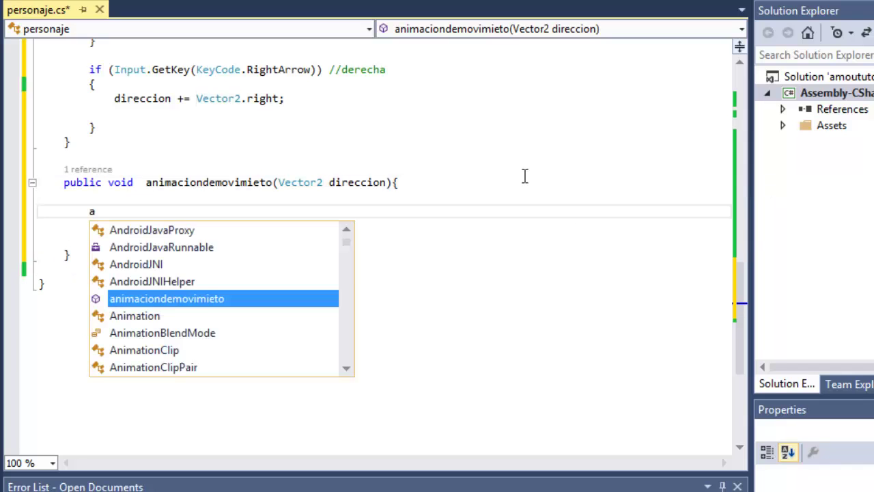
{"action": "type", "text": "nimat"}
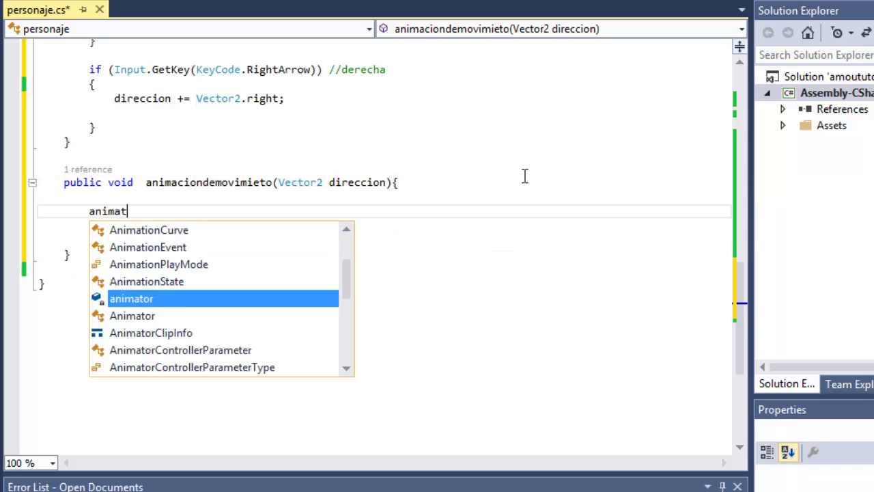
{"action": "type", "text": "or"}
{"action": "key", "text": "Escape"}
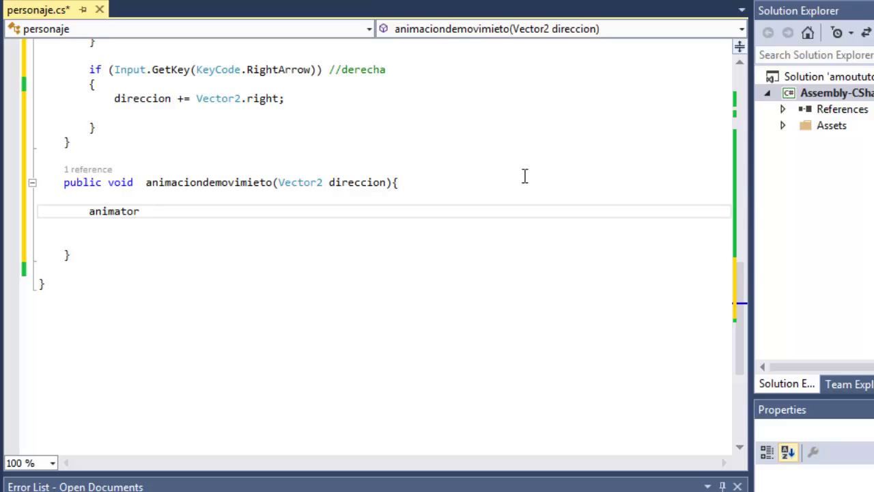
{"action": "type", "text": ".se"}
{"action": "key", "text": "Down"}
{"action": "key", "text": "Down"}
{"action": "key", "text": "Down"}
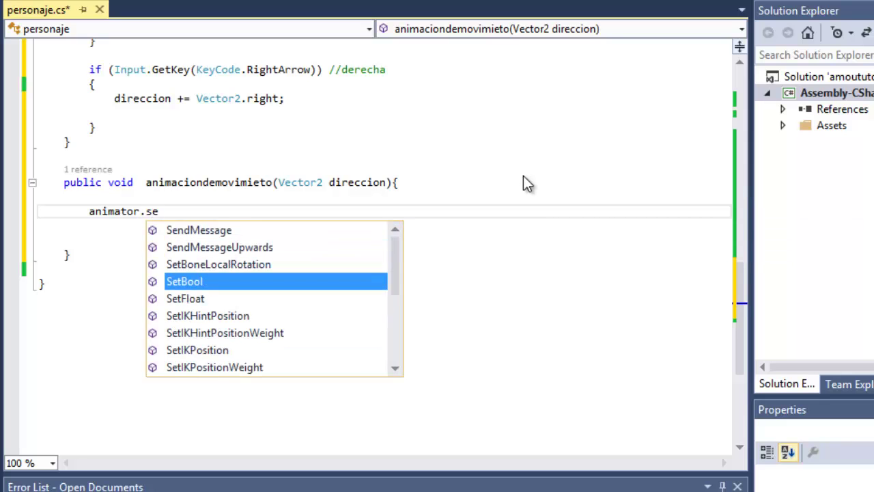
{"action": "key", "text": "Down"}
{"action": "key", "text": "Tab"}
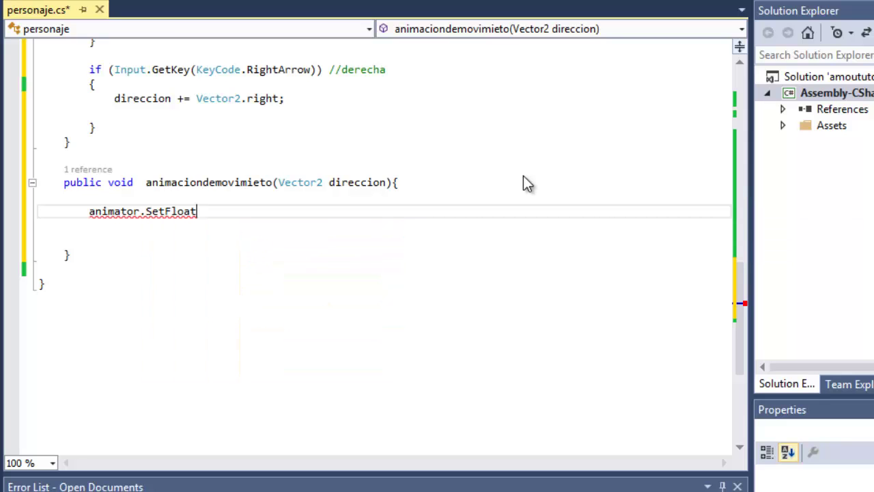
{"action": "type", "text": "(\""}
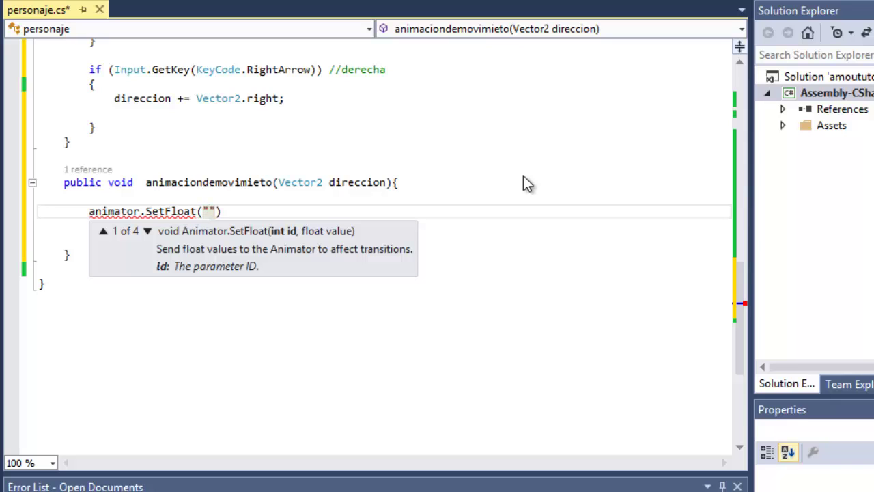
{"action": "type", "text": "x"}
{"action": "key", "text": "Right"}
{"action": "key", "text": "Right"}
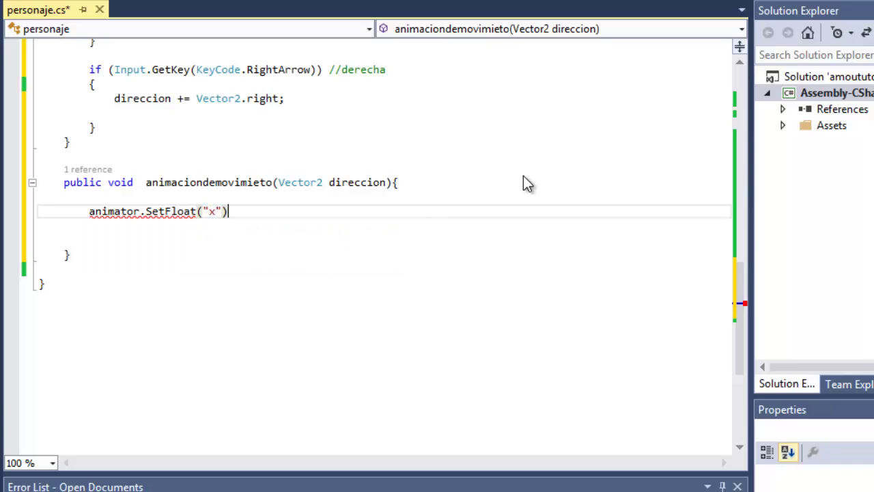
{"action": "type", "text": ","}
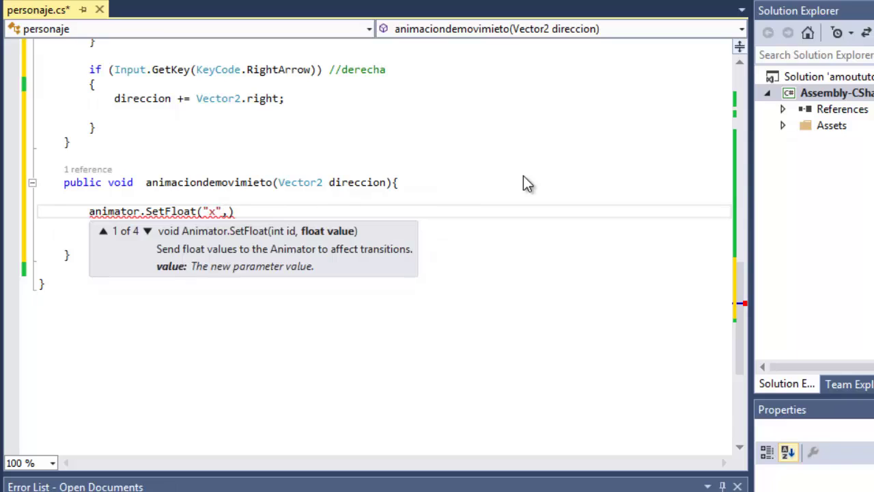
{"action": "type", "text": " di"}
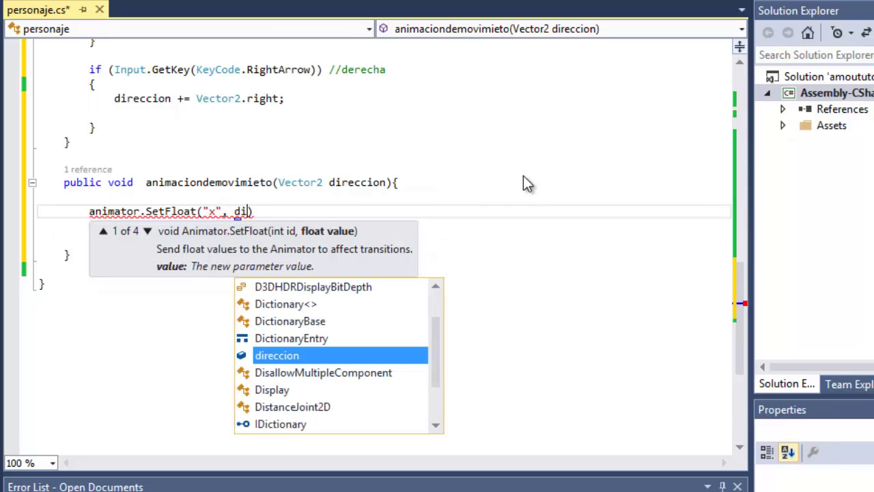
{"action": "type", "text": "r"}
{"action": "key", "text": "Tab"}
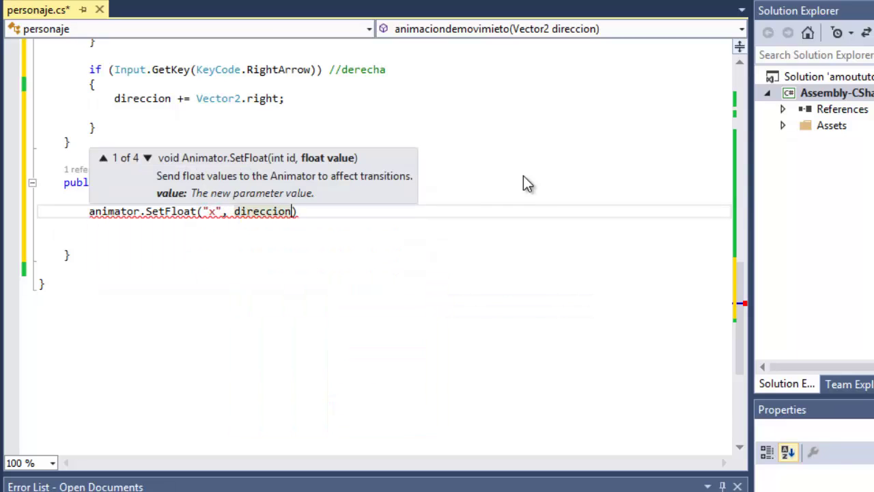
{"action": "type", "text": ".x"}
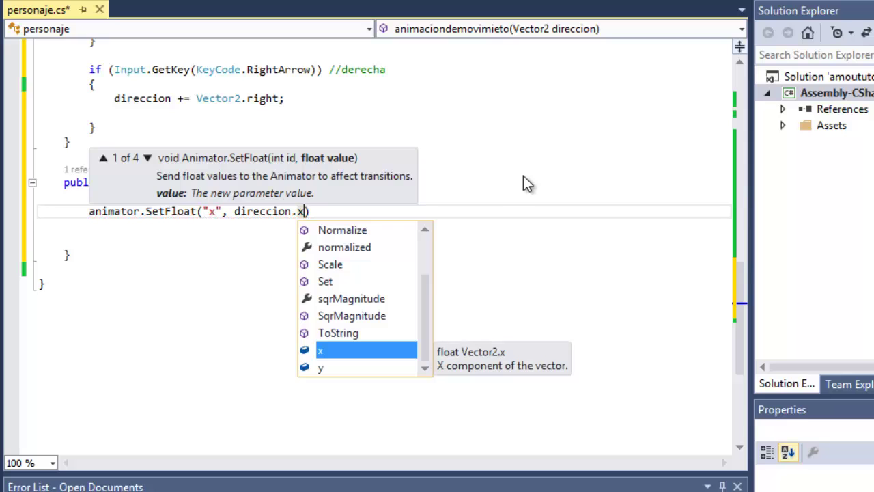
{"action": "type", "text": ");"}
{"action": "key", "text": "Return"}
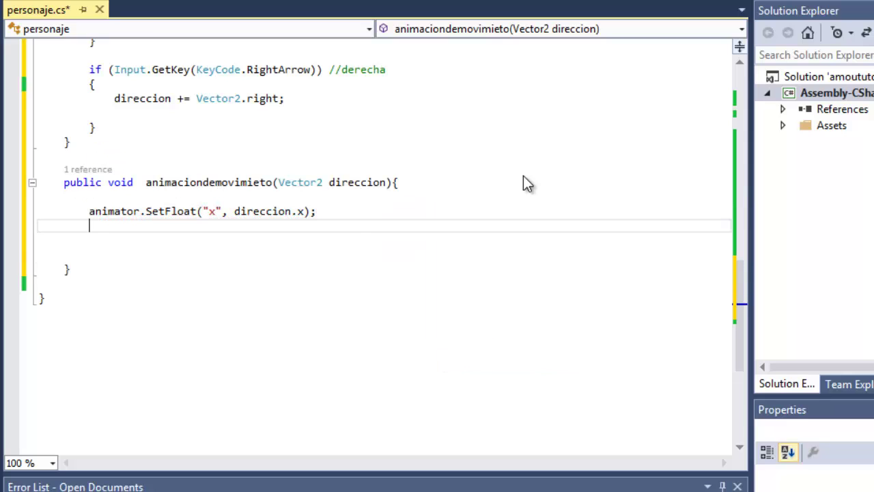
Step: Add the second line animator.SetFloat("y", direccion.y);
{"action": "type", "text": "ani"}
{"action": "key", "text": "Tab"}
{"action": "type", "text": "."}
{"action": "key", "text": "Tab"}
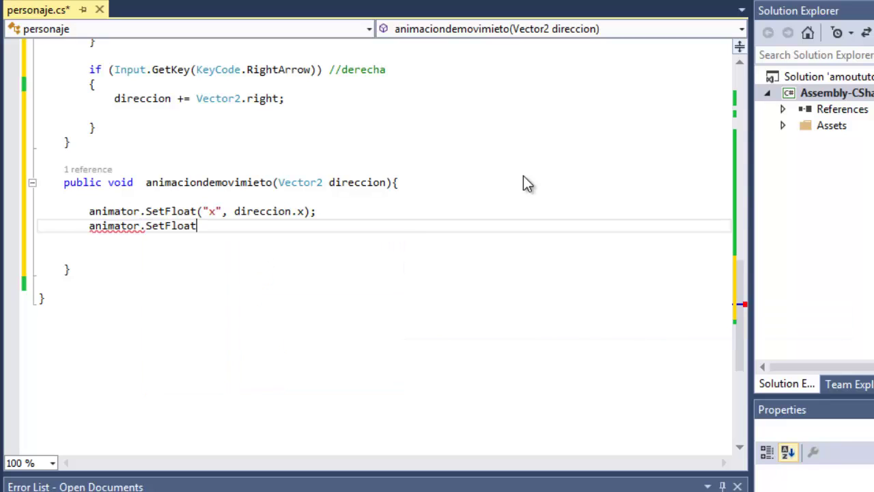
{"action": "type", "text": "(\""}
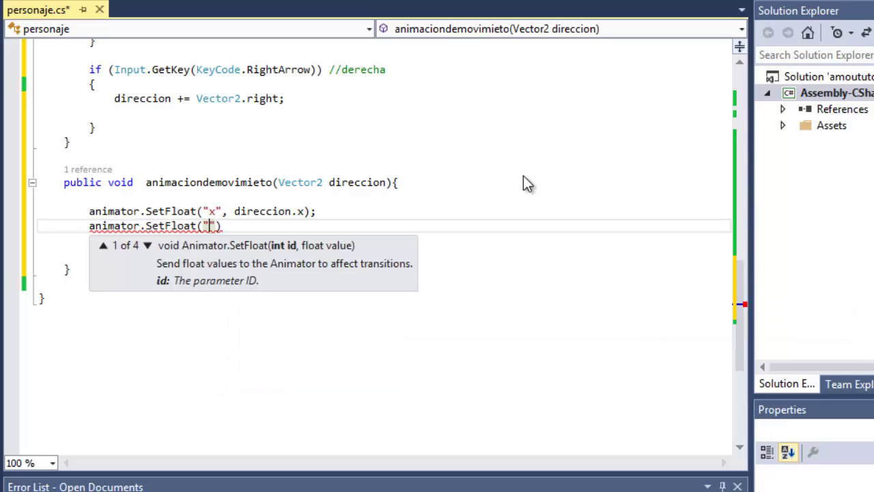
{"action": "type", "text": "y"}
{"action": "type", "text": "\", di"}
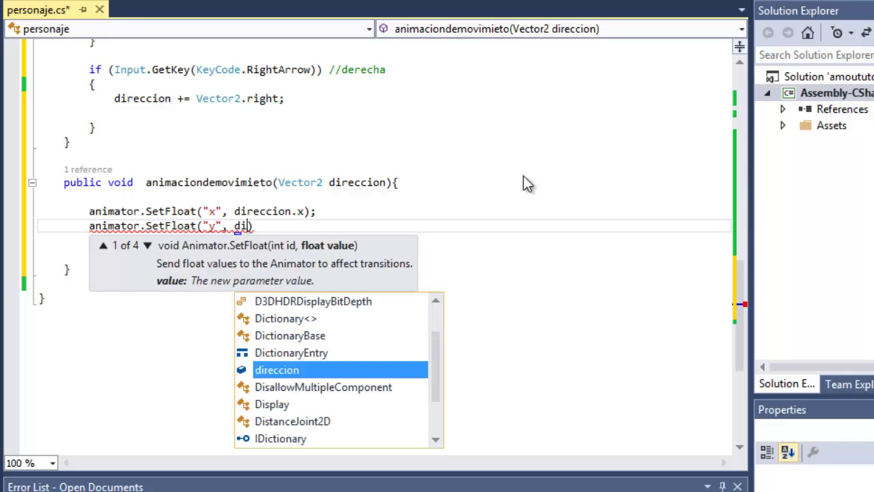
{"action": "key", "text": "Tab"}
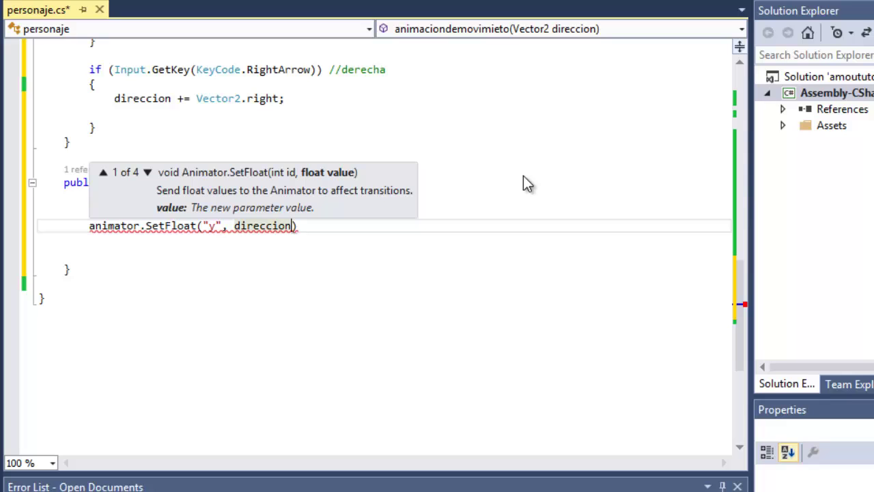
{"action": "type", "text": ".y"}
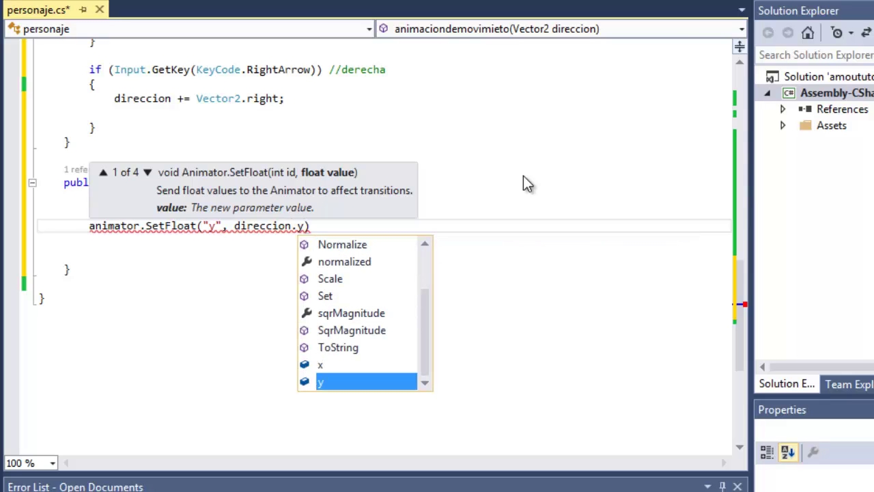
{"action": "key", "text": "Escape"}
{"action": "left_click", "coordinate": [317, 239]}
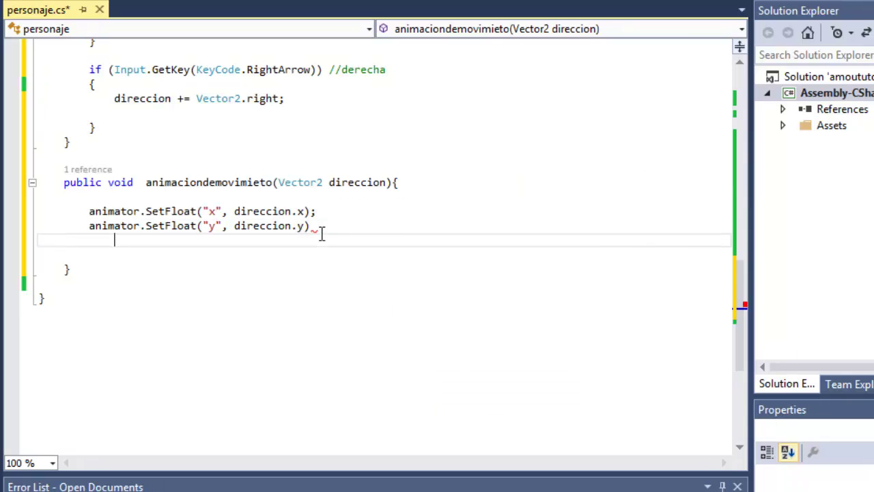
{"action": "left_click", "coordinate": [325, 227]}
{"action": "type", "text": ";"}
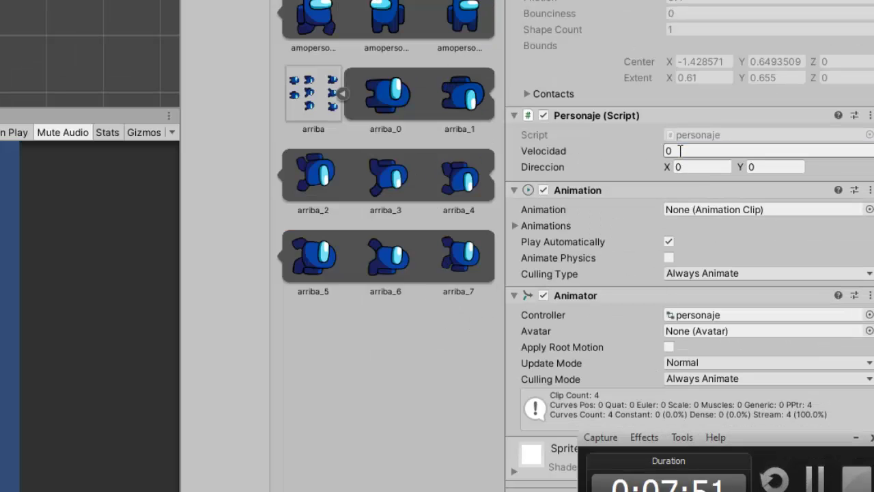
Step: Set Velocidad to 5, then test the character with all four arrow keys in play mode
{"action": "left_click", "coordinate": [736, 256]}
{"action": "type", "text": "5"}
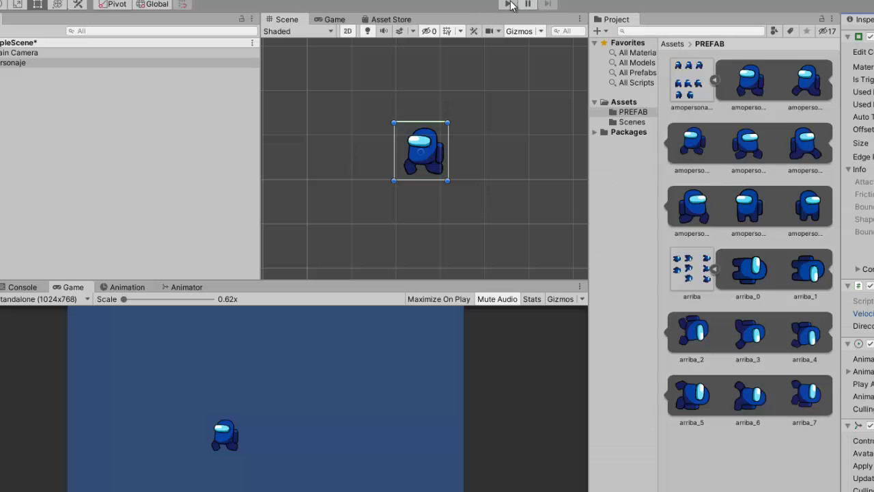
{"action": "left_click", "coordinate": [511, 6]}
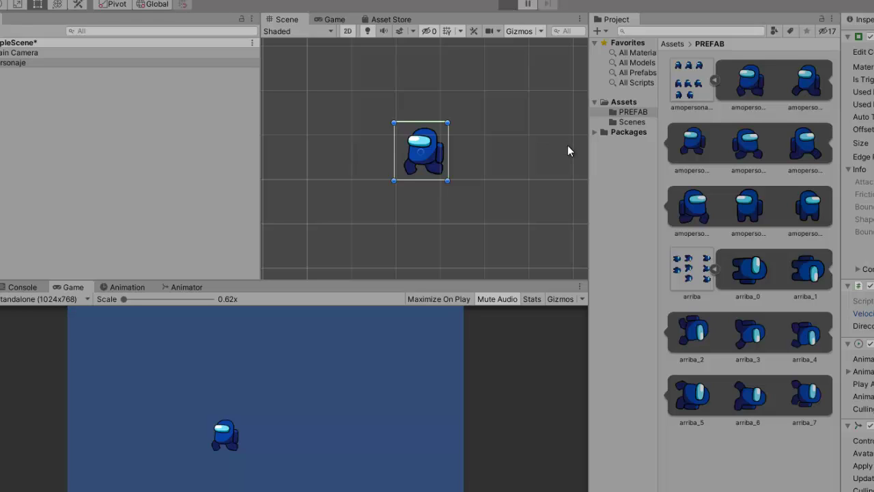
{"action": "key", "text": "Right"}
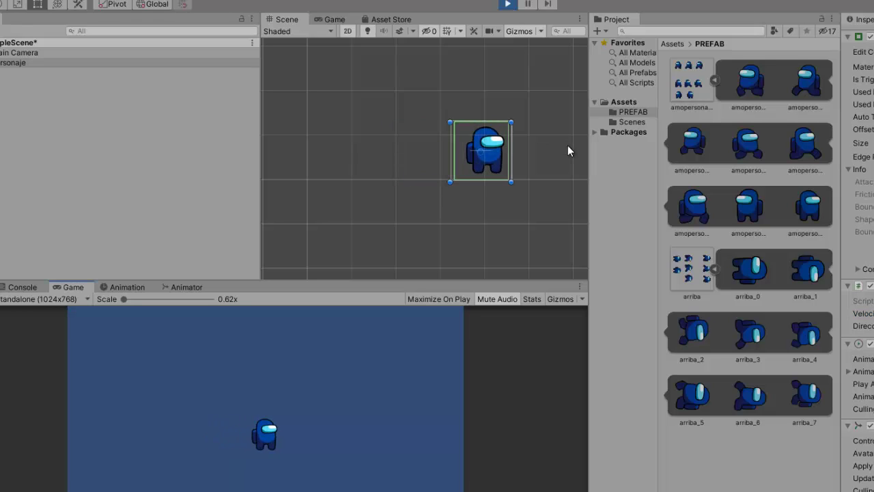
{"action": "key", "text": "Up"}
{"action": "key", "text": "Left"}
{"action": "key", "text": "Down"}
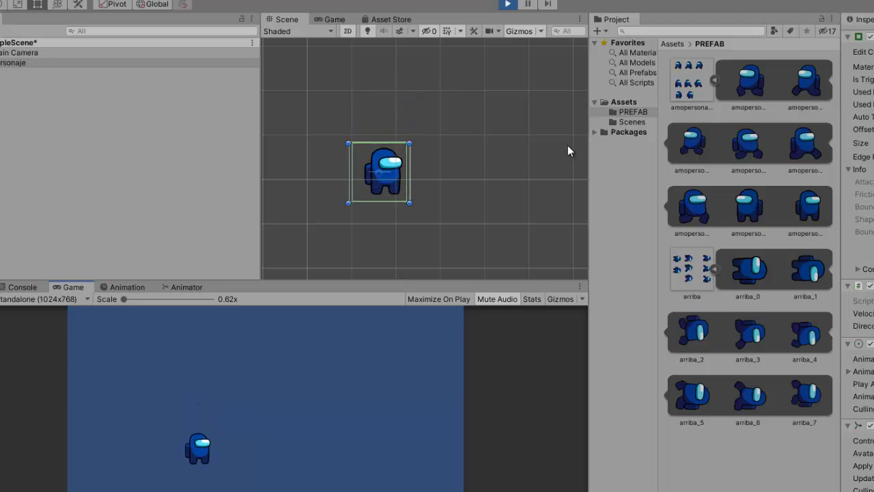
{"action": "key", "text": "Right"}
{"action": "key", "text": "Up"}
{"action": "key", "text": "Left"}
{"action": "key", "text": "Down"}
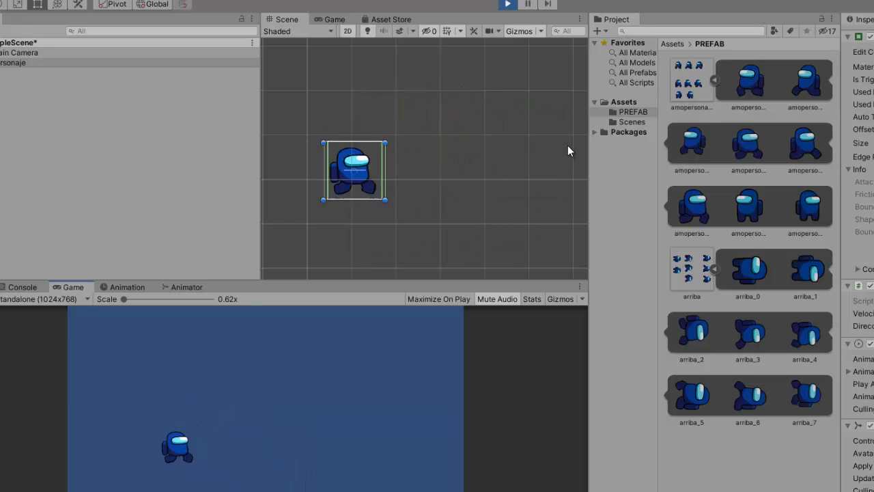
{"action": "key", "text": "Right"}
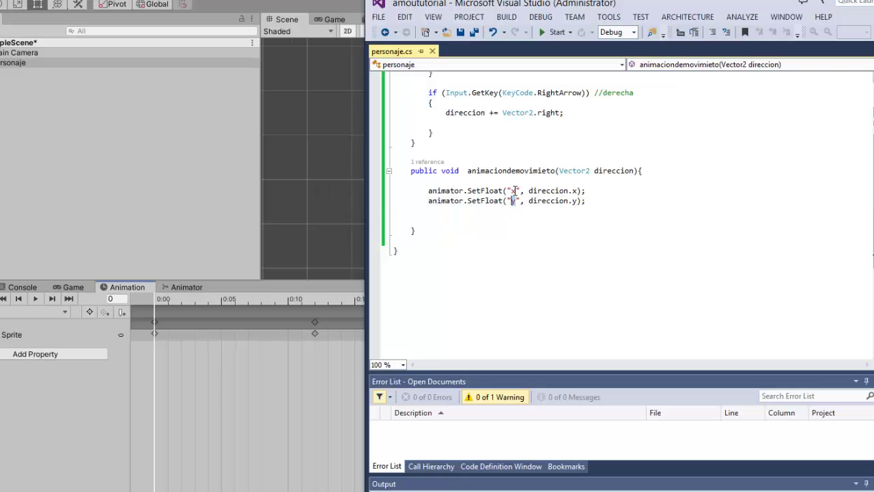
{"action": "double_click", "coordinate": [514, 190]}
{"action": "left_click", "coordinate": [277, 486]}
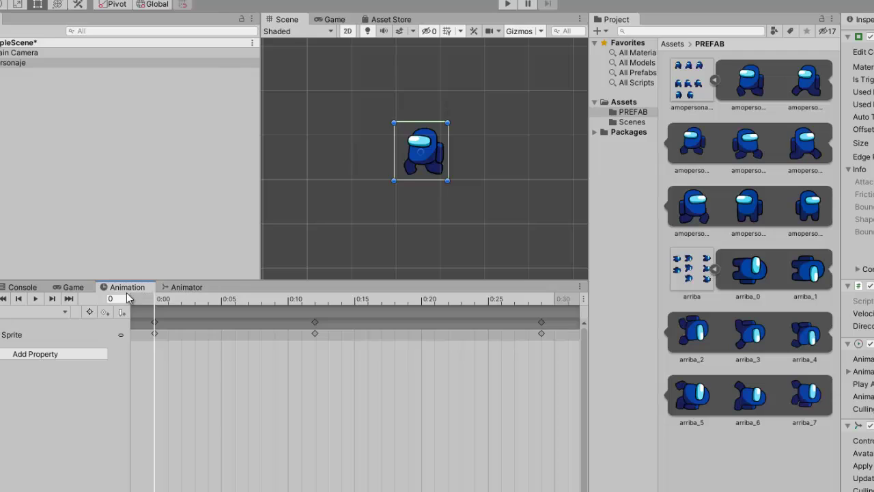
Step: Arrange the arriba, abajo, izquierda and derecha states in the Animator graph
{"action": "left_click", "coordinate": [174, 288]}
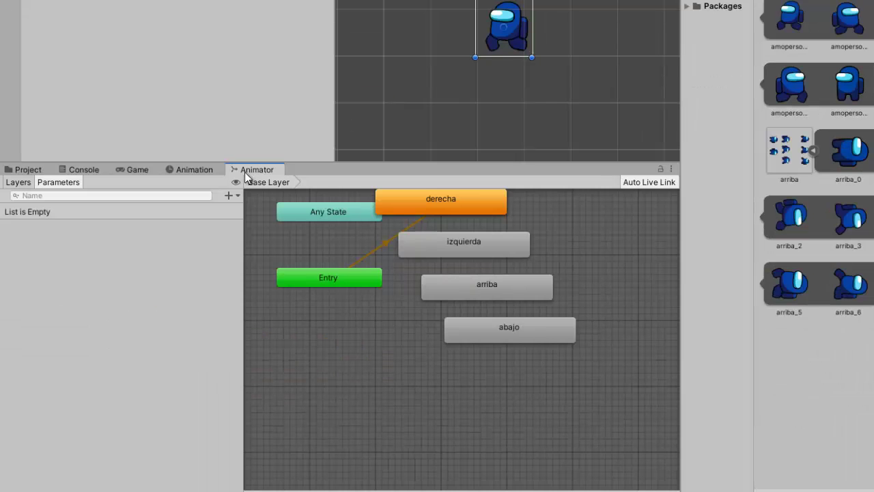
{"action": "scroll", "coordinate": [477, 250], "scroll_direction": "down", "scroll_amount": 3}
{"action": "middle_click_drag", "start_coordinate": [472, 246], "coordinate": [424, 306]}
{"action": "scroll", "coordinate": [424, 305], "scroll_direction": "up", "scroll_amount": 3}
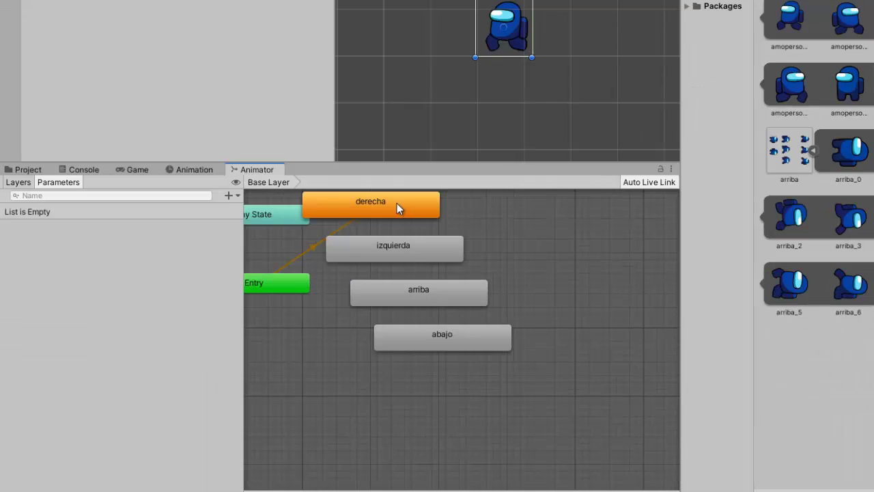
{"action": "mouse_move", "coordinate": [397, 202]}
{"action": "left_mouse_down"}
{"action": "mouse_move", "coordinate": [372, 273]}
{"action": "mouse_move", "coordinate": [636, 275]}
{"action": "mouse_move", "coordinate": [588, 270]}
{"action": "left_mouse_up"}
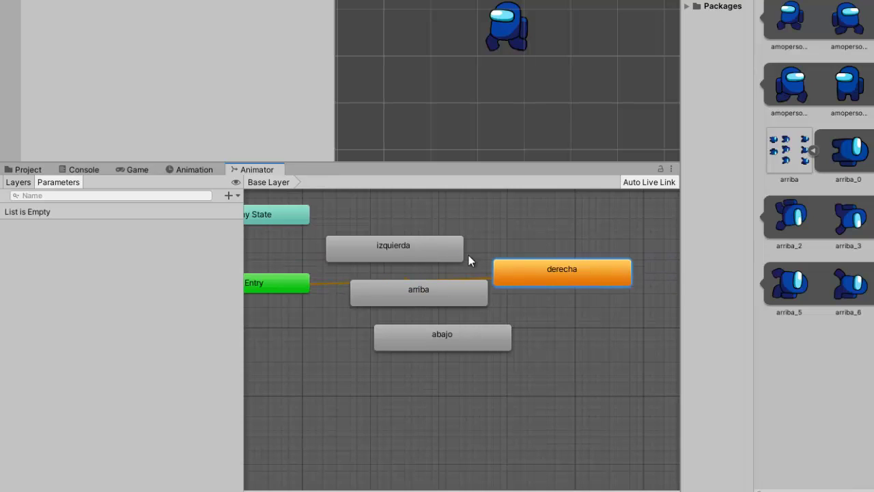
{"action": "left_click_drag", "start_coordinate": [427, 293], "coordinate": [447, 211]}
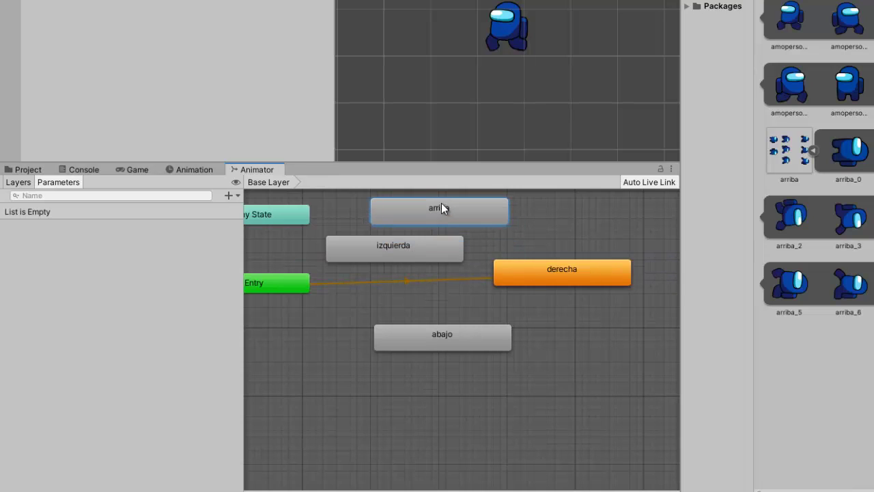
{"action": "left_click_drag", "start_coordinate": [555, 270], "coordinate": [588, 256]}
{"action": "left_click_drag", "start_coordinate": [422, 260], "coordinate": [392, 268]}
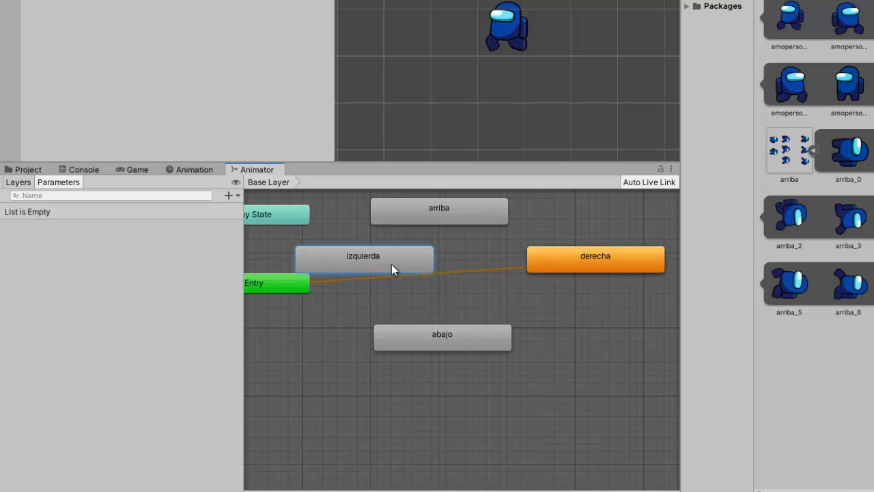
{"action": "left_click_drag", "start_coordinate": [443, 334], "coordinate": [441, 339]}
{"action": "left_click", "coordinate": [454, 273]}
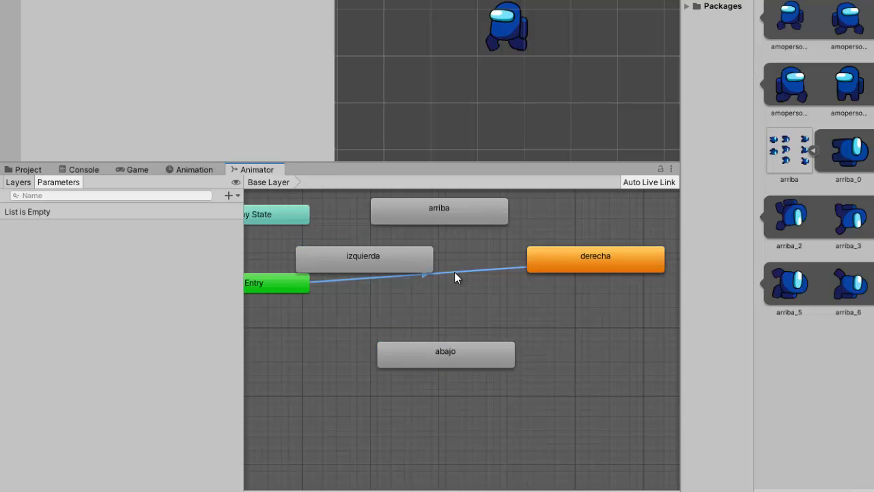
Step: Add two Float parameters named x and y
{"action": "left_click", "coordinate": [228, 195]}
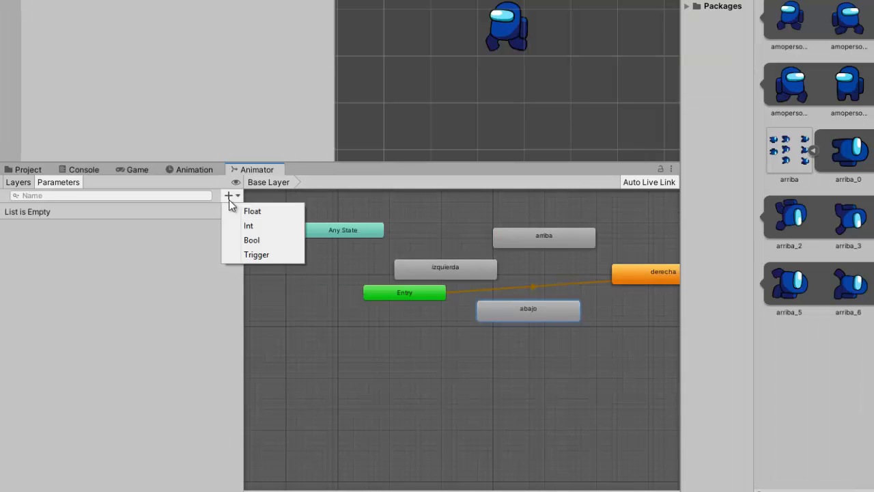
{"action": "left_click", "coordinate": [247, 210]}
{"action": "type", "text": "x"}
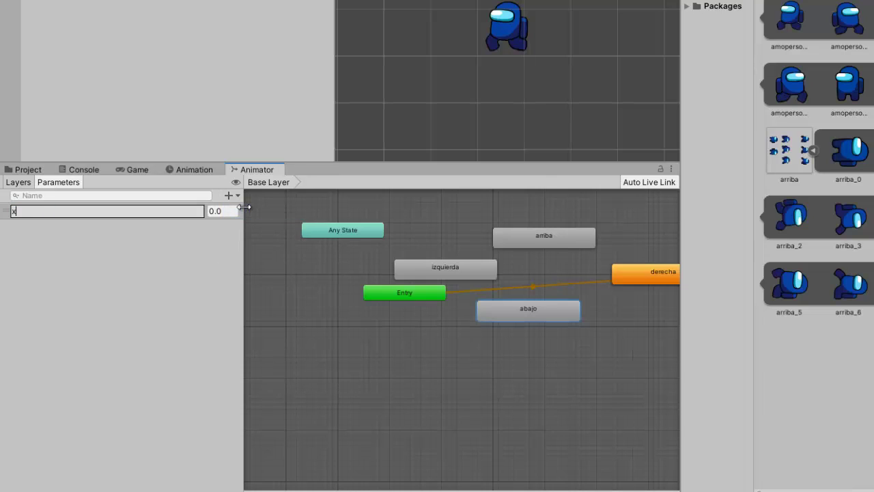
{"action": "key", "text": "Return"}
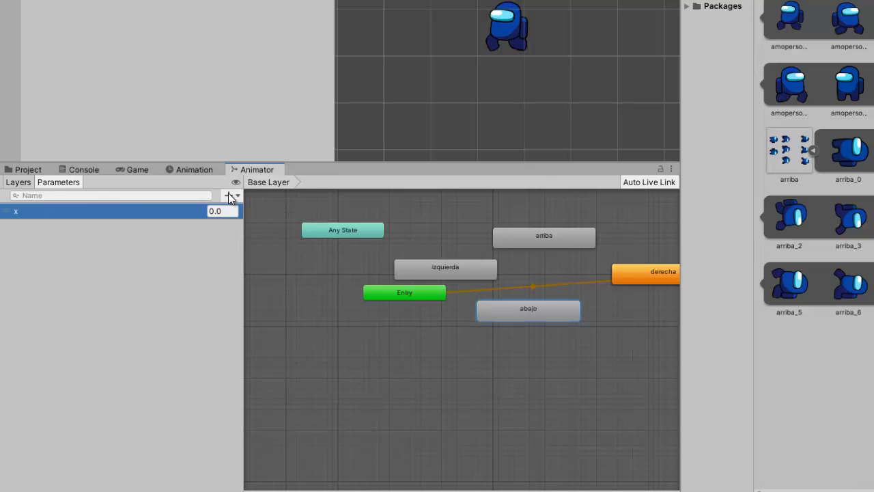
{"action": "left_click", "coordinate": [230, 196]}
{"action": "left_click", "coordinate": [253, 214]}
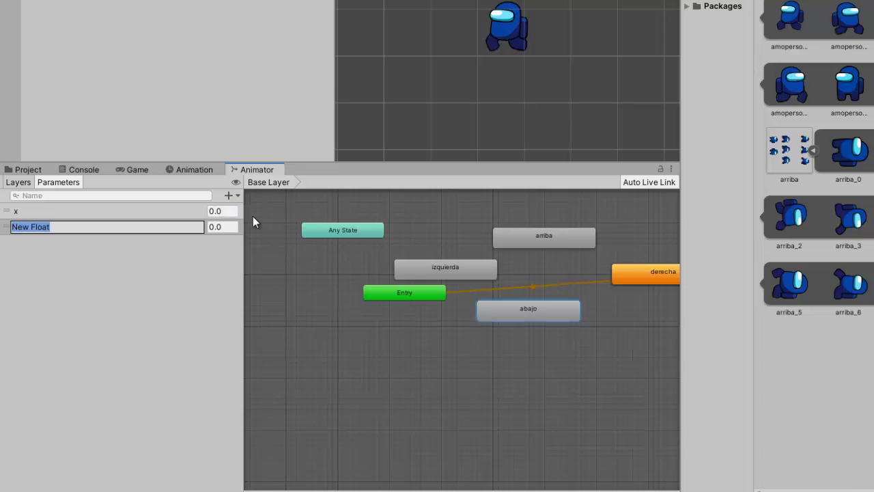
{"action": "type", "text": "y"}
{"action": "key", "text": "Return"}
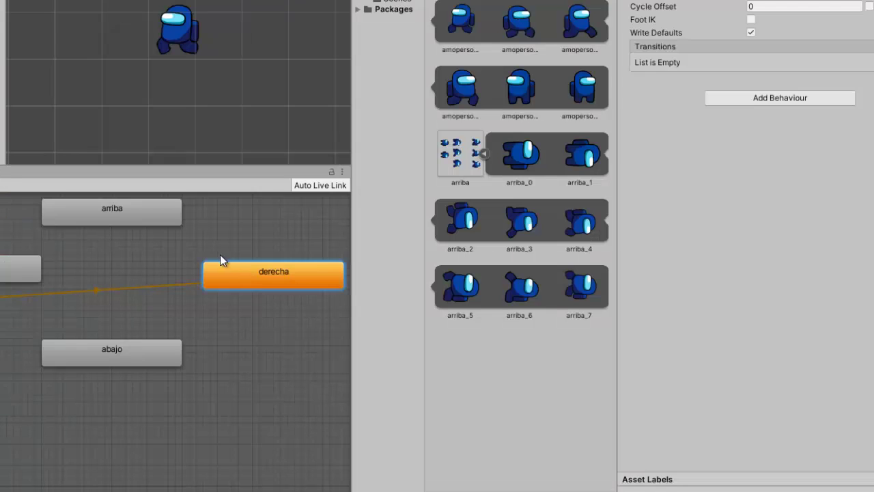
Step: Create transitions from derecha to arriba and from arriba back to derecha
{"action": "right_click", "coordinate": [255, 276]}
{"action": "left_click", "coordinate": [270, 283]}
{"action": "left_click", "coordinate": [134, 218]}
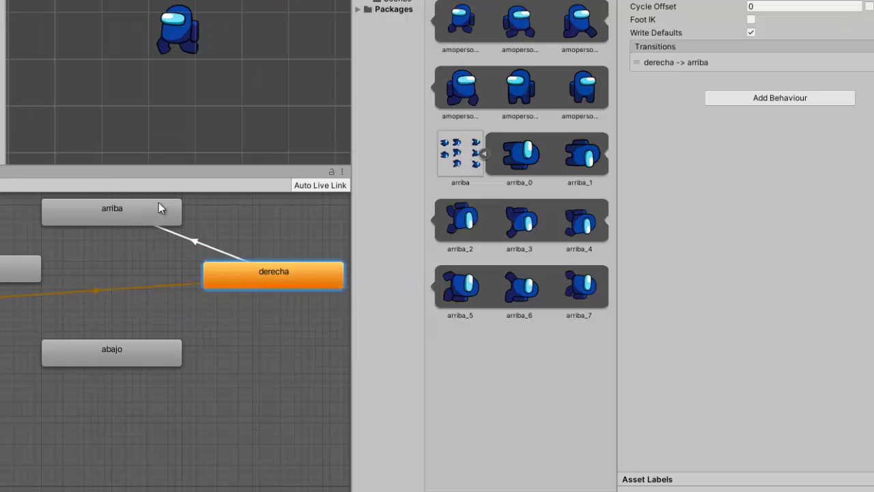
{"action": "right_click", "coordinate": [179, 205]}
{"action": "left_click", "coordinate": [205, 210]}
{"action": "left_click", "coordinate": [238, 279]}
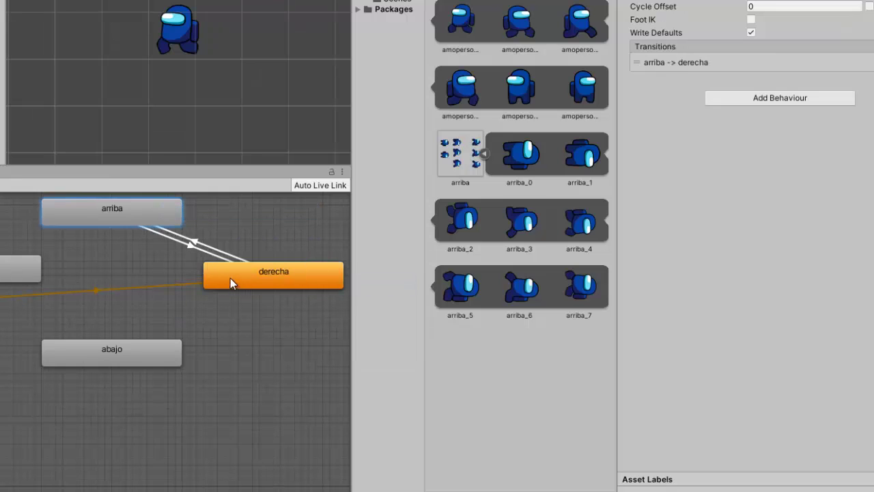
Step: On the derecha→arriba transition, turn off Has Exit Time and shrink the duration to nearly zero
{"action": "left_click", "coordinate": [196, 240]}
{"action": "scroll", "coordinate": [215, 259], "scroll_direction": "down", "scroll_amount": 2}
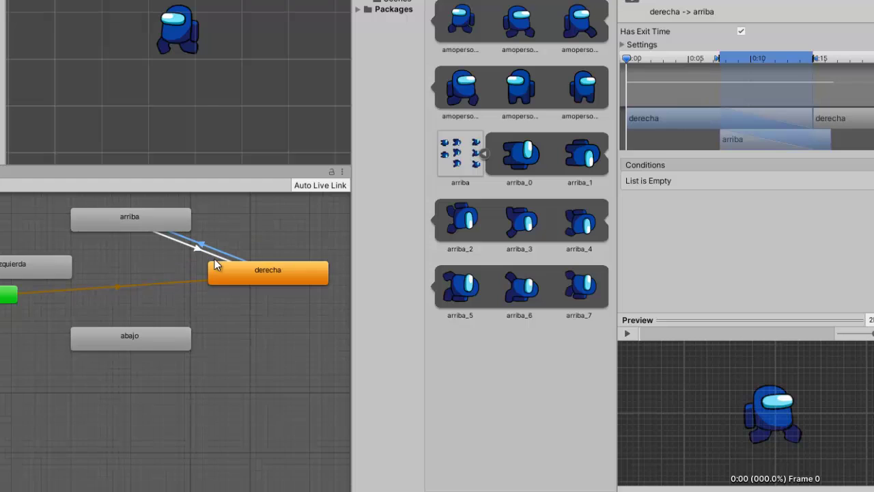
{"action": "scroll", "coordinate": [223, 275], "scroll_direction": "up", "scroll_amount": 3}
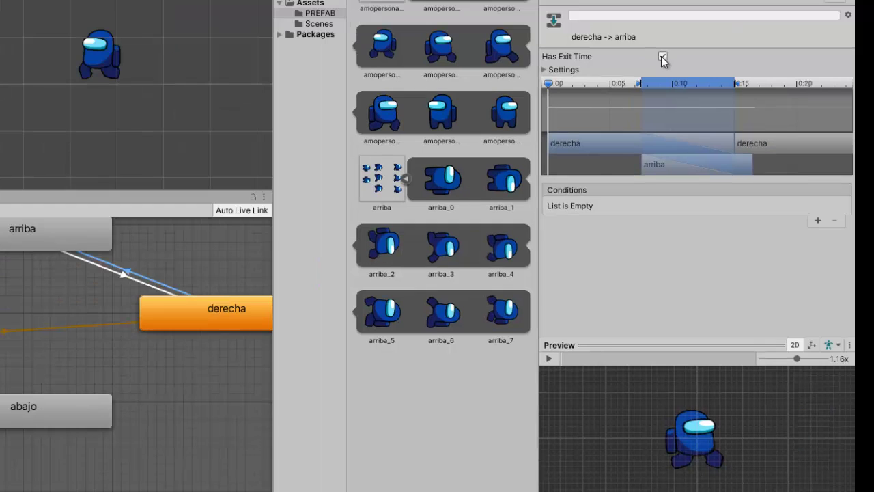
{"action": "left_click", "coordinate": [662, 57]}
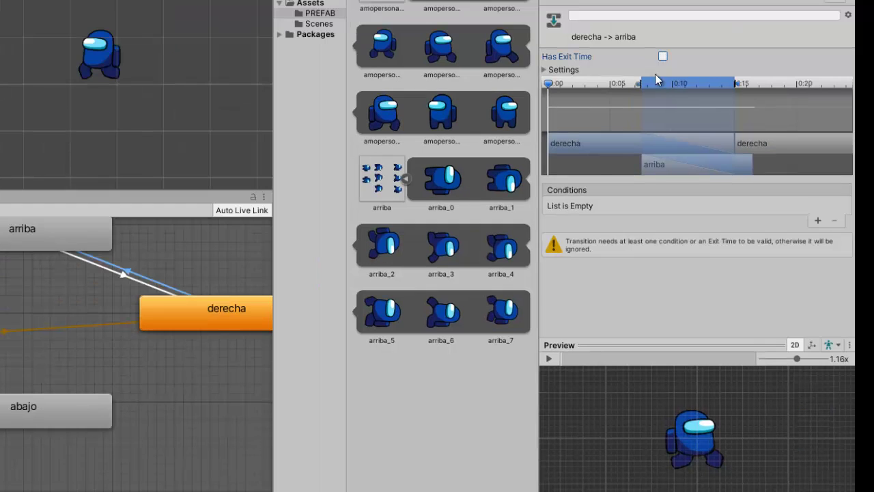
{"action": "left_click_drag", "start_coordinate": [642, 86], "coordinate": [552, 89]}
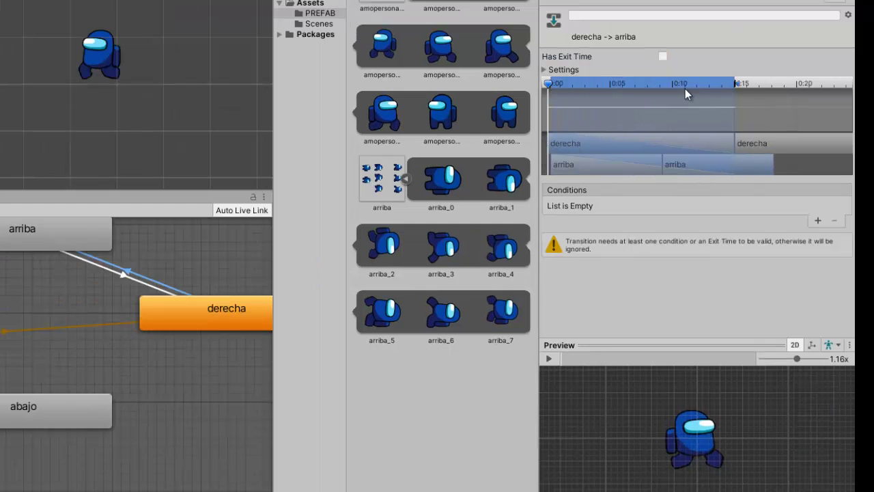
{"action": "left_click_drag", "start_coordinate": [741, 89], "coordinate": [559, 88]}
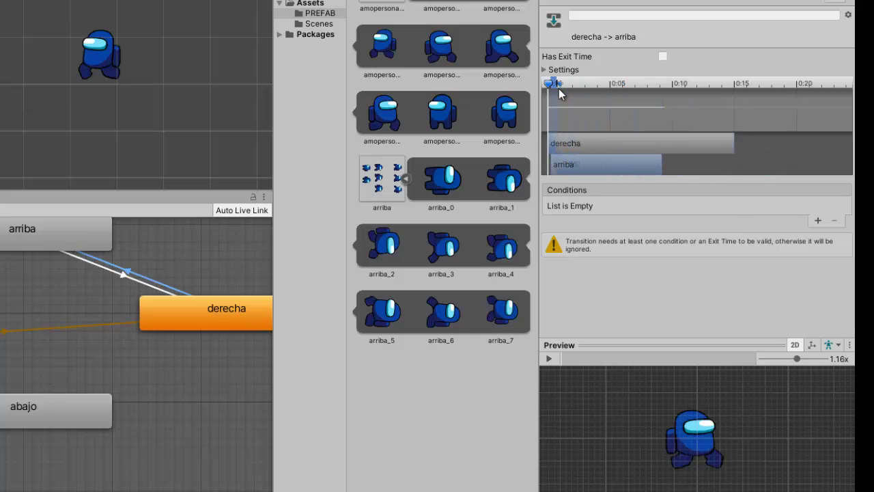
{"action": "left_click", "coordinate": [546, 69]}
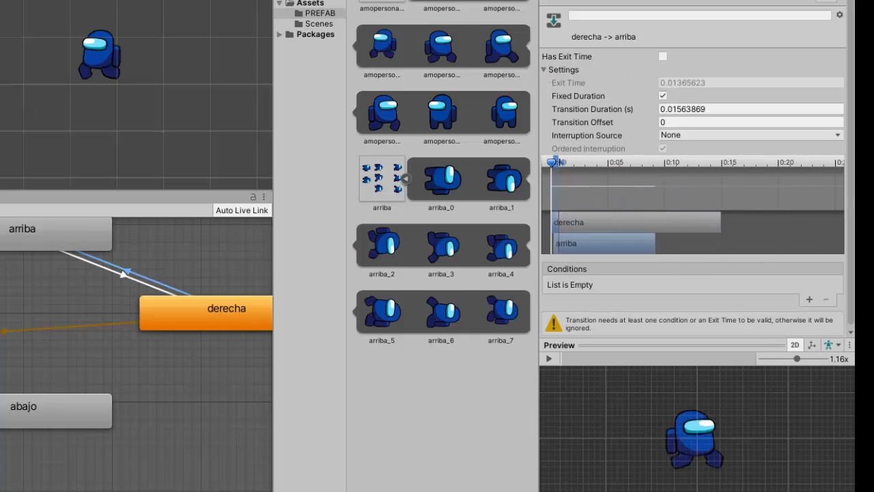
Step: Add two conditions to derecha→arriba: x Less 0.1 and y Greater 0
{"action": "left_click", "coordinate": [807, 299]}
{"action": "left_click", "coordinate": [817, 300]}
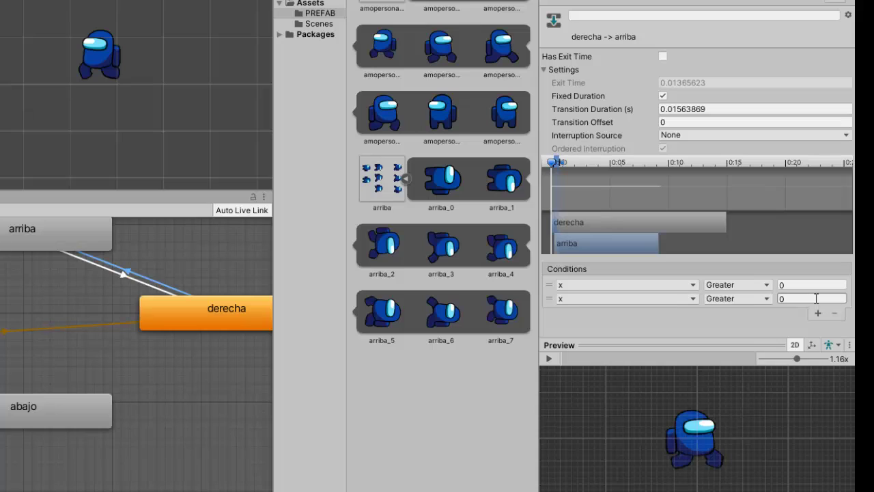
{"action": "left_click", "coordinate": [673, 299]}
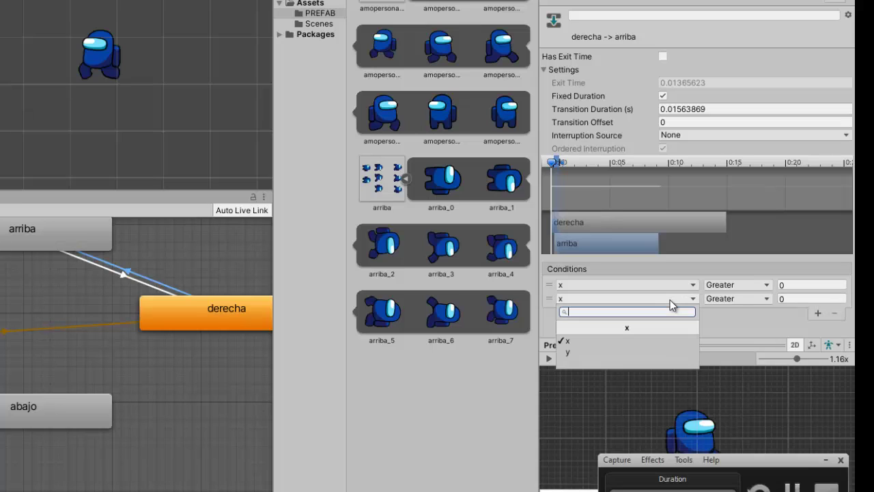
{"action": "left_click", "coordinate": [597, 351]}
{"action": "left_click", "coordinate": [744, 287]}
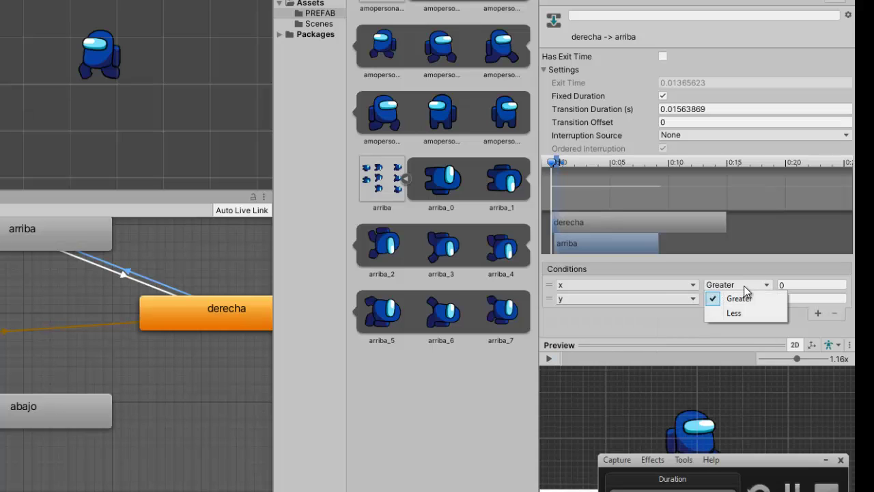
{"action": "left_click", "coordinate": [734, 312]}
{"action": "left_click", "coordinate": [799, 299]}
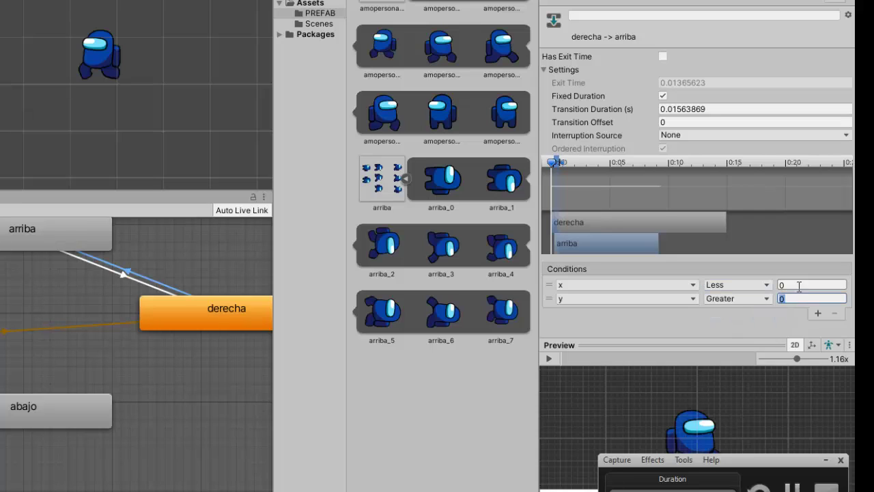
{"action": "left_click", "coordinate": [799, 285]}
{"action": "type", "text": ".1"}
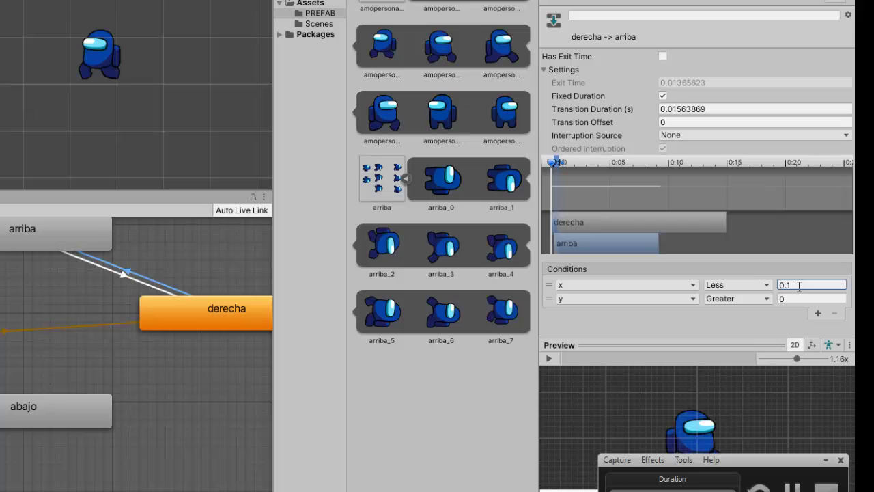
Step: On the arriba→derecha transition, shrink the duration to nearly zero and turn off Has Exit Time
{"action": "left_click", "coordinate": [128, 278]}
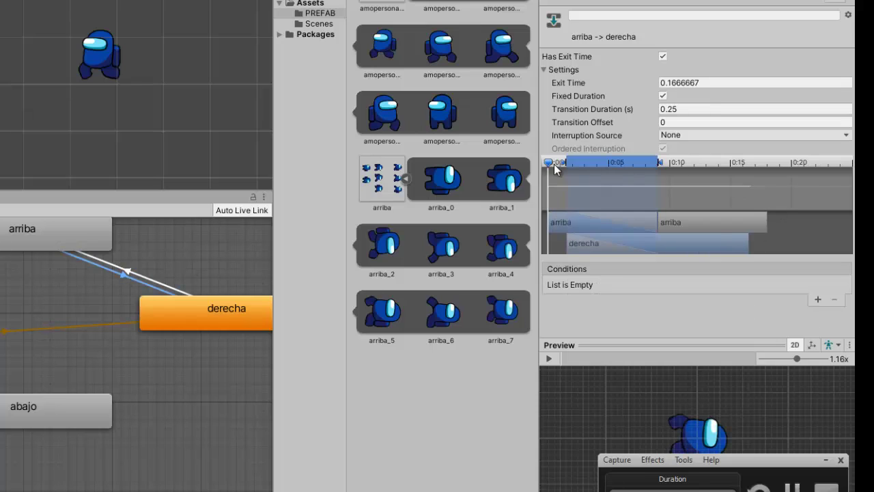
{"action": "left_click_drag", "start_coordinate": [562, 163], "coordinate": [540, 164]}
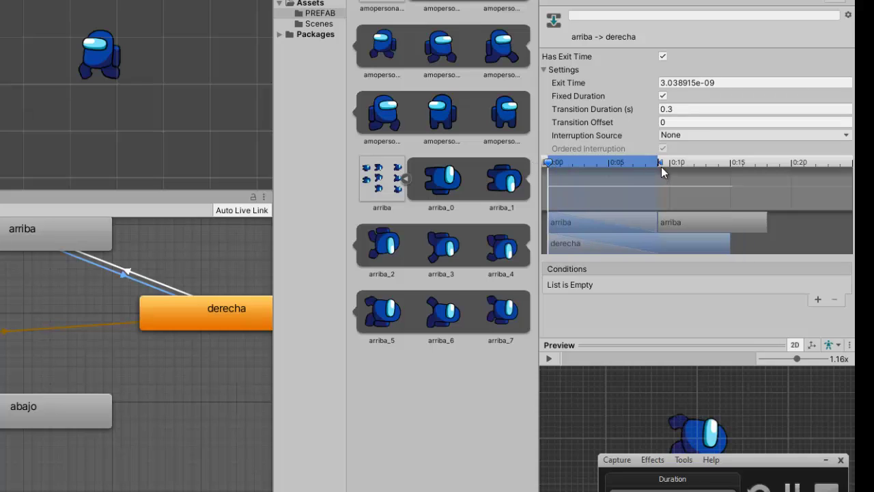
{"action": "left_click_drag", "start_coordinate": [661, 167], "coordinate": [557, 164]}
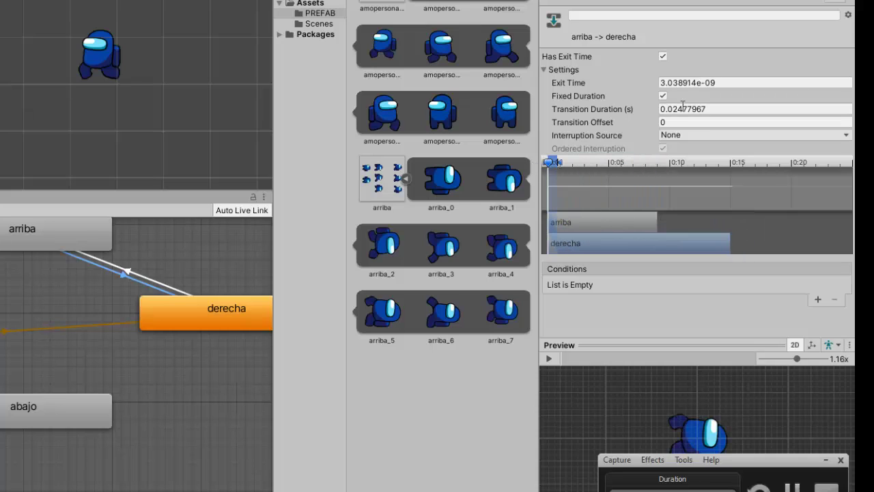
{"action": "left_click", "coordinate": [662, 56]}
Step: Add two x Greater conditions to arriba→derecha, with thresholds 0 and 0.1
{"action": "left_click", "coordinate": [818, 299]}
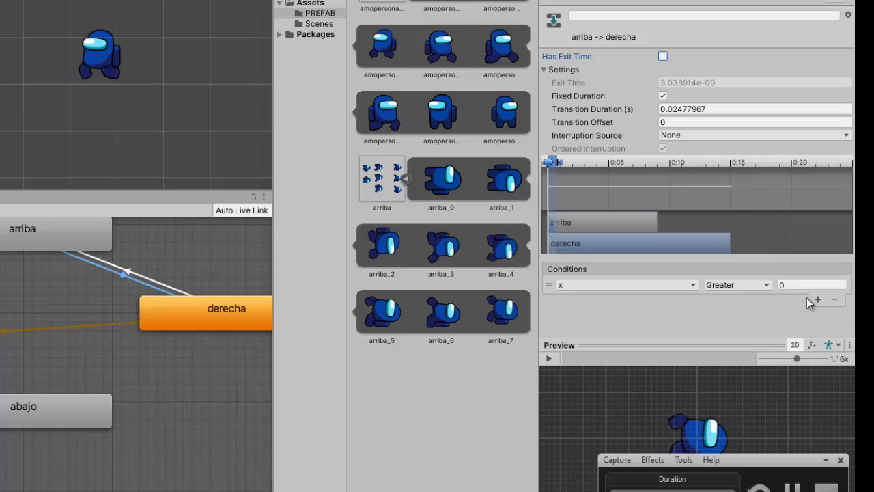
{"action": "left_click", "coordinate": [817, 301]}
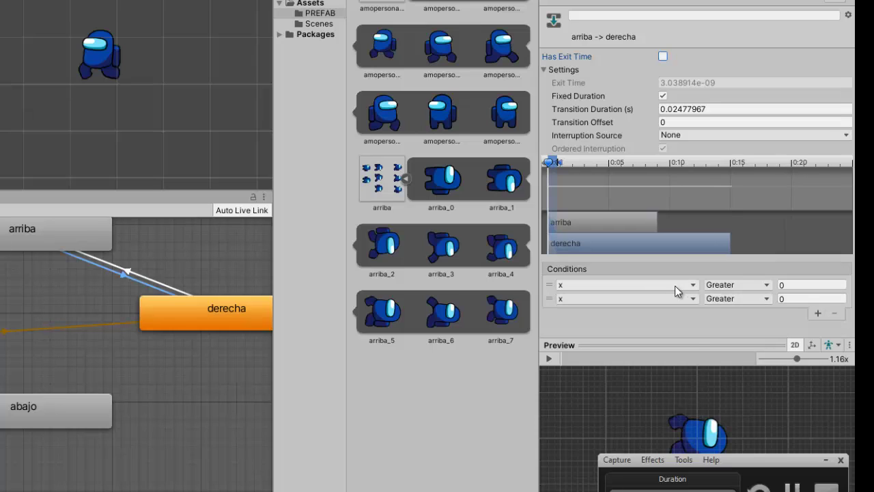
{"action": "left_click", "coordinate": [646, 299]}
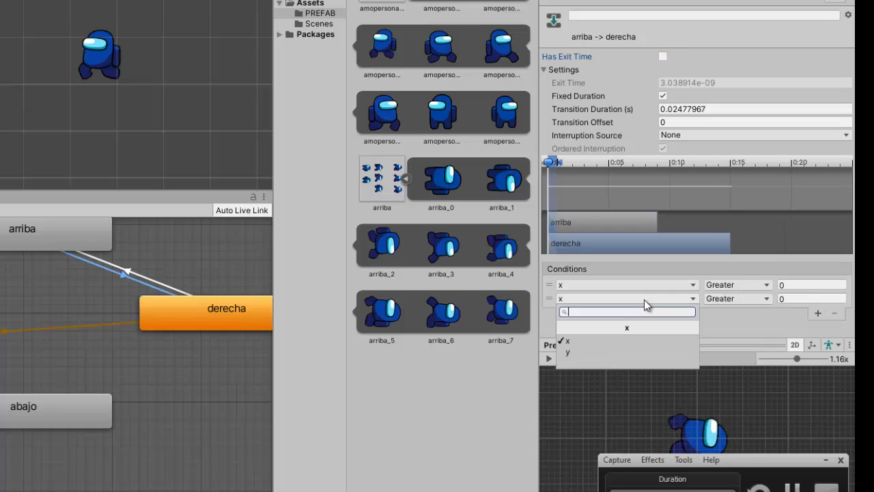
{"action": "left_click", "coordinate": [607, 339]}
{"action": "left_click", "coordinate": [796, 299]}
{"action": "type", "text": ".1"}
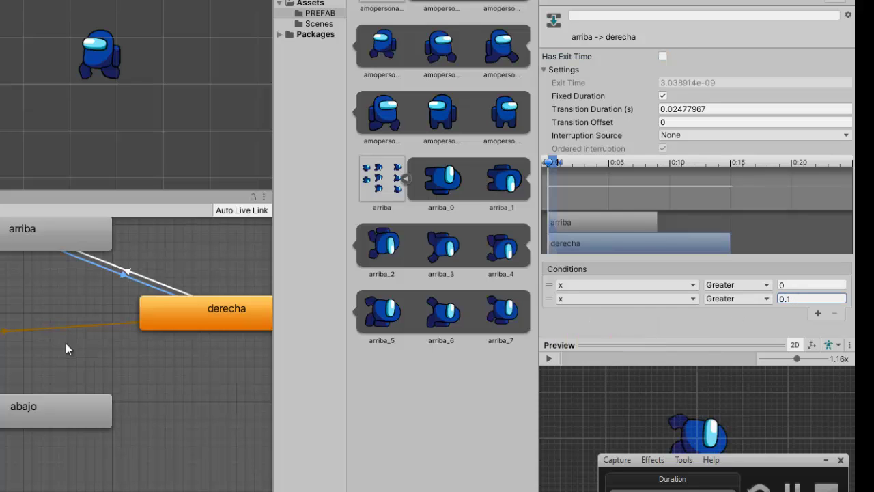
Step: Nudge the derecha state slightly down and run the scene to test the animations
{"action": "scroll", "coordinate": [103, 295], "scroll_direction": "down", "scroll_amount": 3}
{"action": "scroll", "coordinate": [114, 310], "scroll_direction": "down", "scroll_amount": 2}
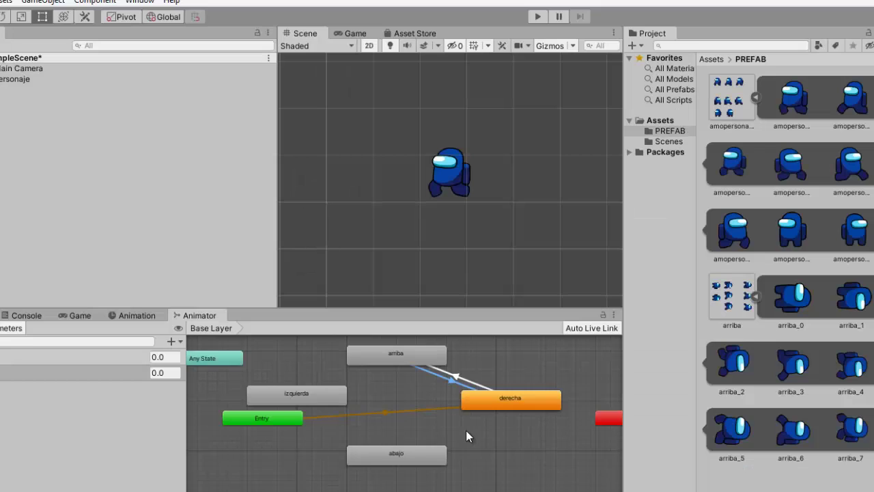
{"action": "scroll", "coordinate": [468, 430], "scroll_direction": "up", "scroll_amount": 4}
{"action": "scroll", "coordinate": [487, 454], "scroll_direction": "down", "scroll_amount": 2}
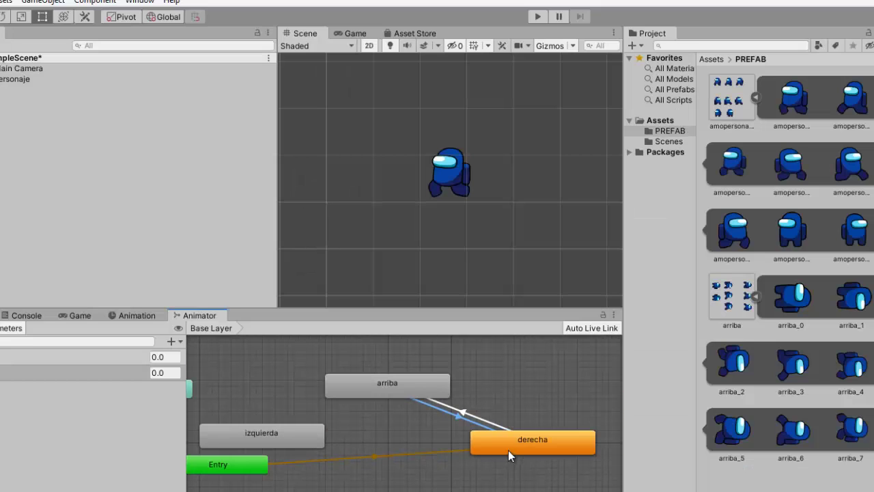
{"action": "left_click_drag", "start_coordinate": [508, 450], "coordinate": [515, 469]}
{"action": "left_click", "coordinate": [537, 17]}
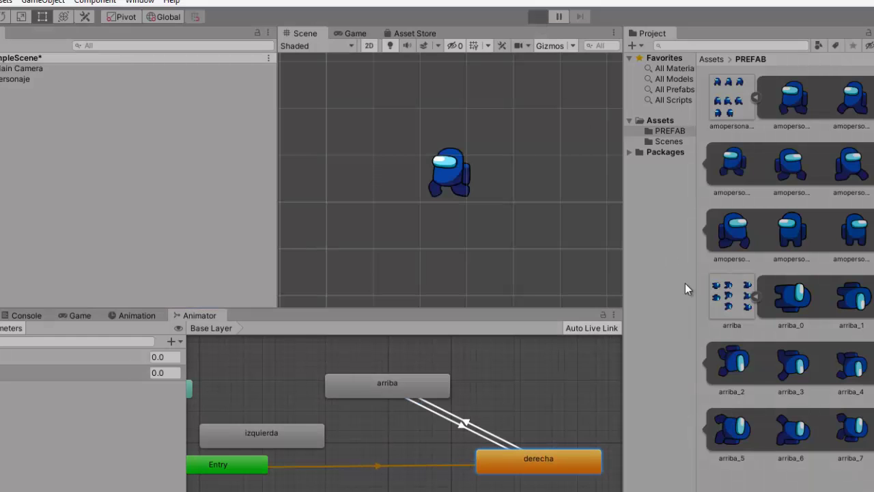
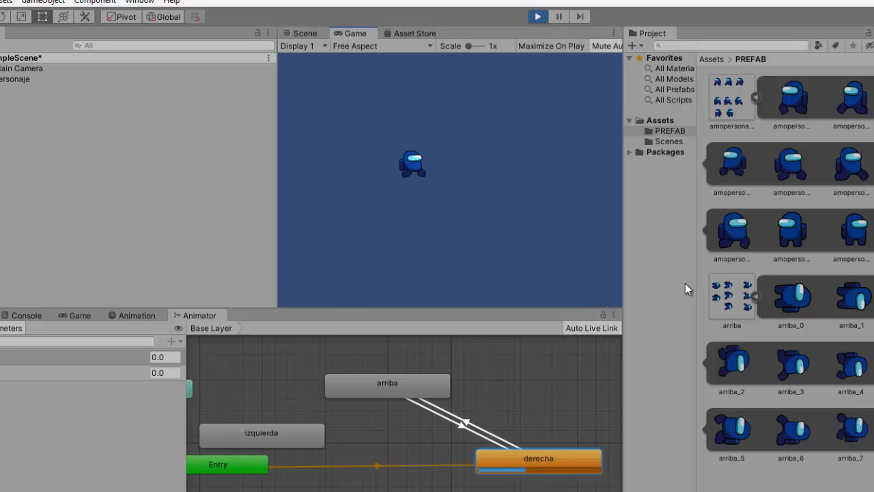
Step: Drive the character right, up and then down in play mode to watch the walking animations
{"action": "key", "text": "Right"}
{"action": "key", "text": "Up"}
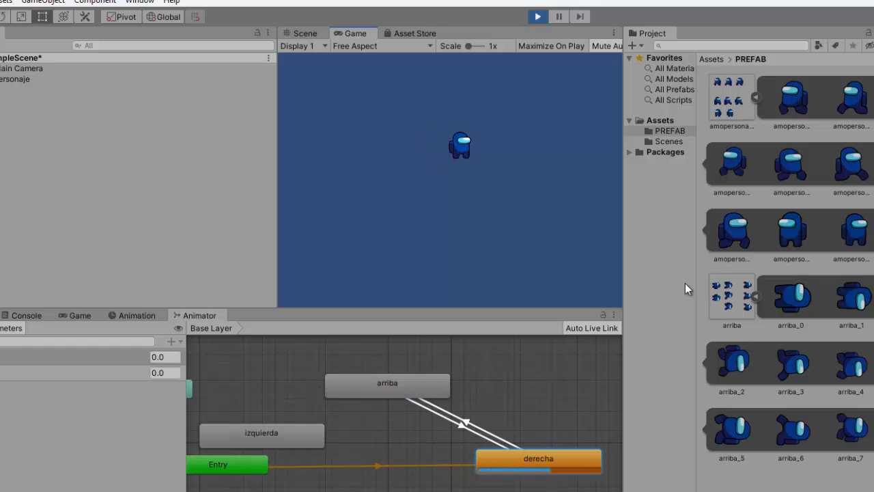
{"action": "key", "text": "Down"}
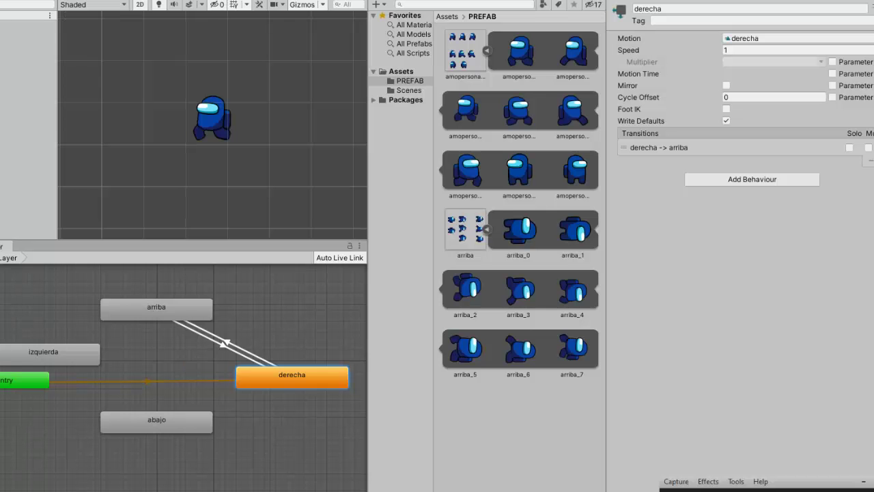
Step: Create transitions from arriba to izquierda and from izquierda back to arriba
{"action": "left_click", "coordinate": [256, 366]}
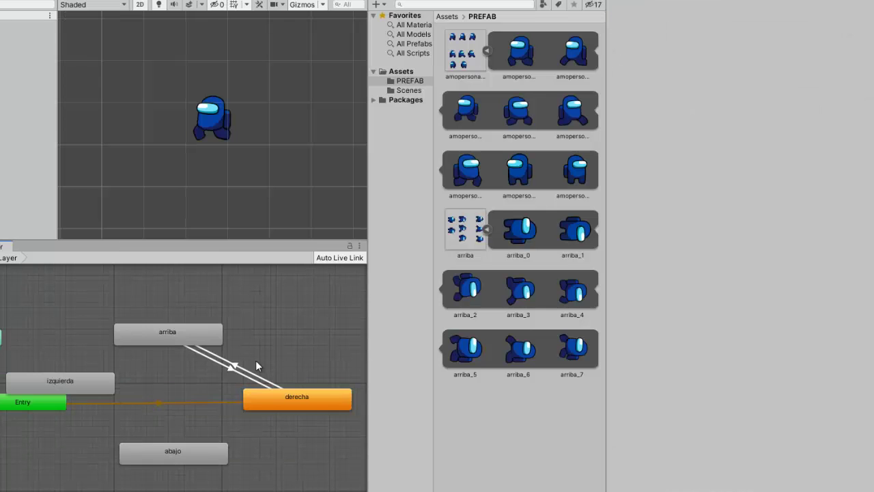
{"action": "right_click", "coordinate": [156, 334]}
{"action": "left_click", "coordinate": [174, 341]}
{"action": "left_click", "coordinate": [90, 377]}
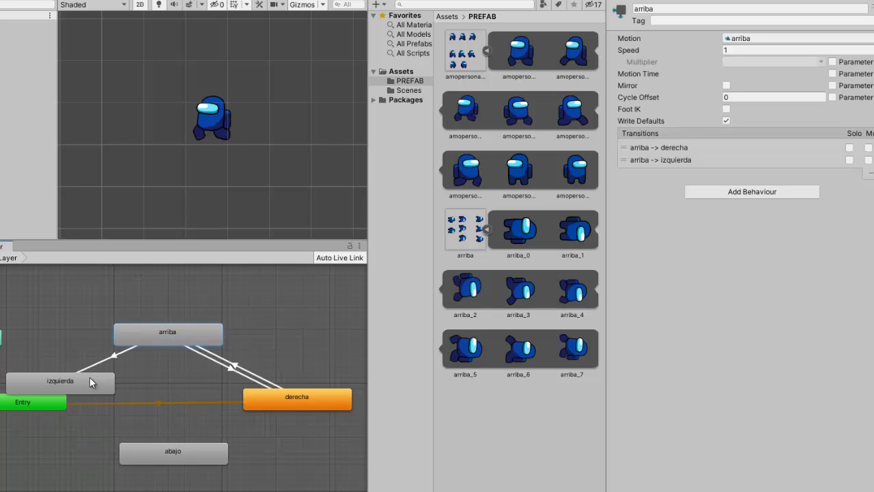
{"action": "right_click", "coordinate": [103, 386]}
{"action": "left_click", "coordinate": [127, 390]}
{"action": "left_click", "coordinate": [147, 336]}
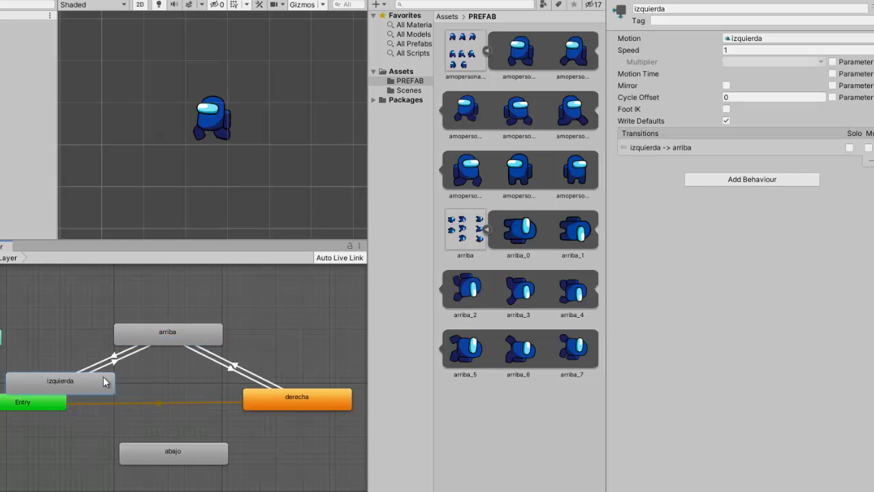
Step: Create transitions from izquierda to abajo and from abajo back to izquierda
{"action": "right_click", "coordinate": [74, 390]}
{"action": "left_click", "coordinate": [96, 391]}
{"action": "left_click", "coordinate": [132, 456]}
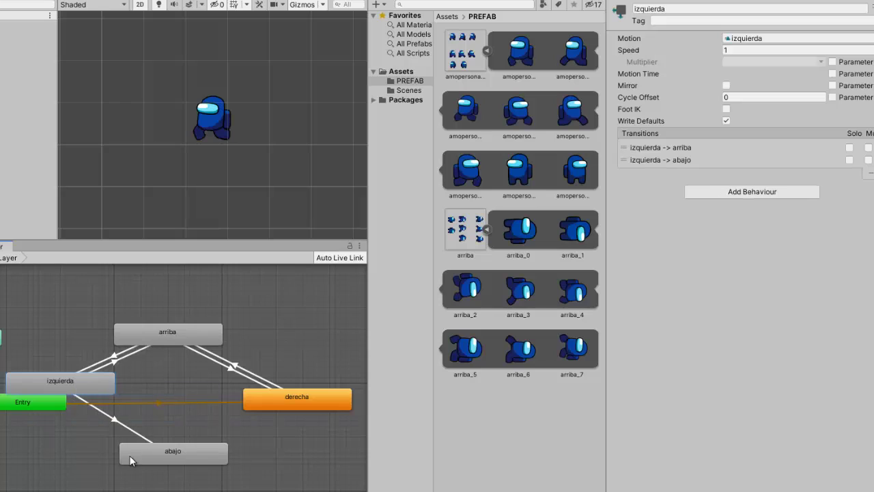
{"action": "right_click", "coordinate": [184, 458]}
{"action": "left_click", "coordinate": [208, 463]}
{"action": "left_click", "coordinate": [82, 387]}
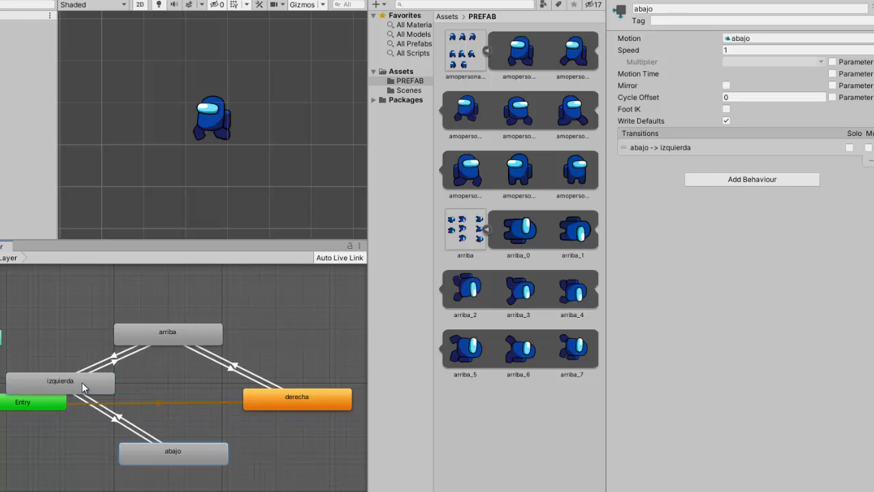
Step: Make arriba → izquierda instant with no exit time, conditioned on x Less 0 and y Greater -0.1
{"action": "left_click", "coordinate": [114, 359]}
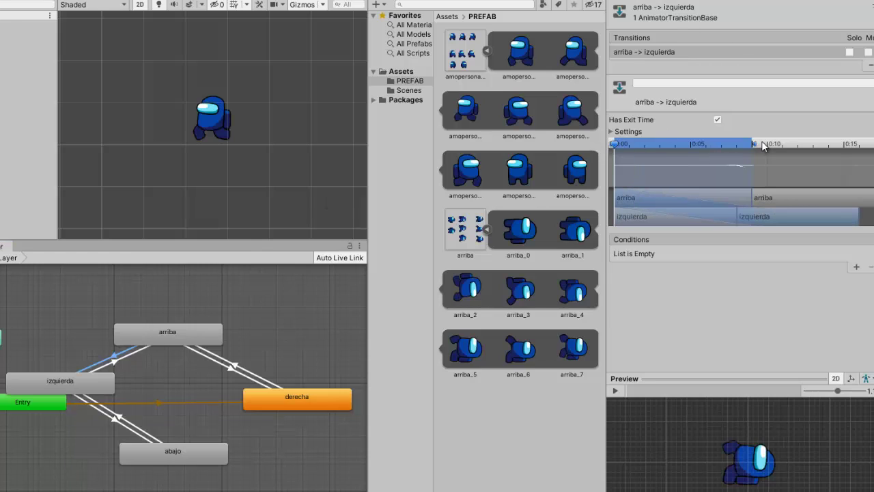
{"action": "left_click_drag", "start_coordinate": [756, 146], "coordinate": [624, 145]}
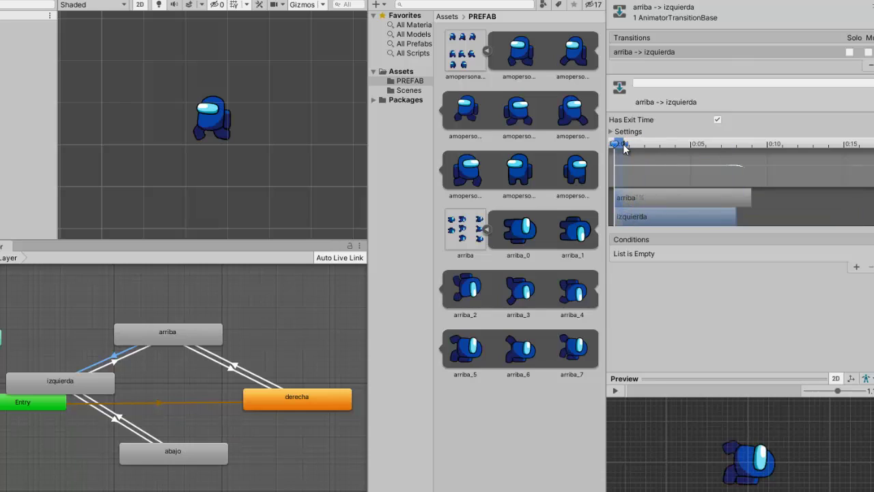
{"action": "left_click", "coordinate": [717, 121]}
{"action": "left_click", "coordinate": [858, 269]}
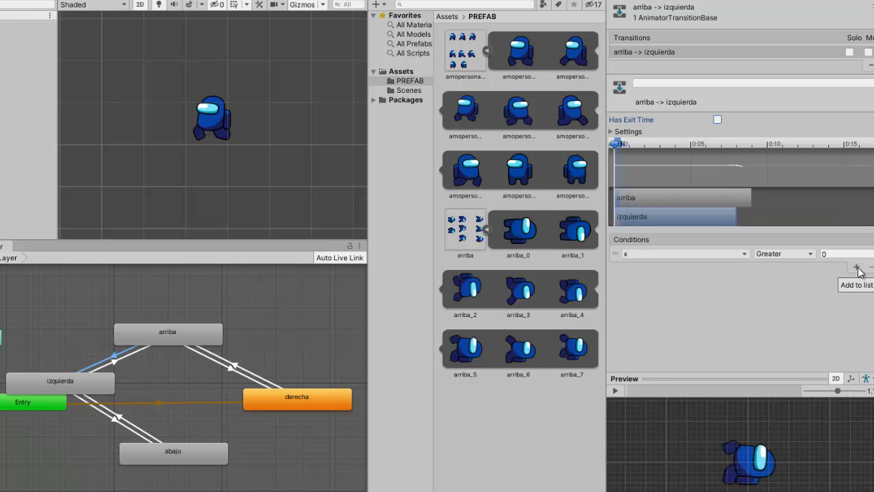
{"action": "left_click", "coordinate": [857, 268]}
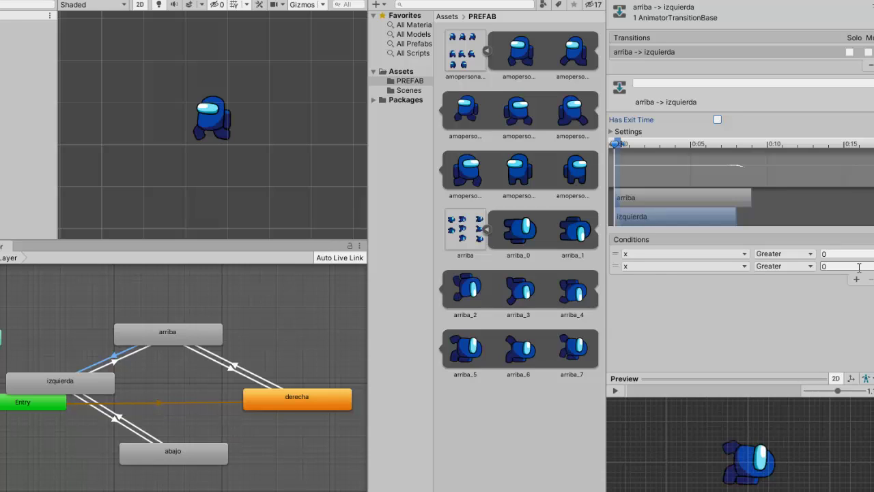
{"action": "left_click", "coordinate": [683, 267]}
{"action": "left_click", "coordinate": [647, 317]}
{"action": "left_click", "coordinate": [773, 256]}
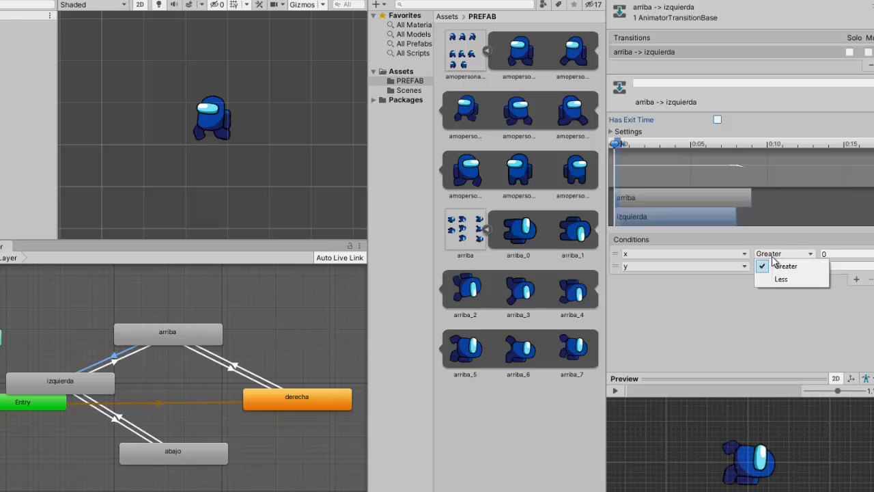
{"action": "left_click", "coordinate": [781, 279]}
{"action": "left_click", "coordinate": [835, 265]}
{"action": "type", "text": "-0.1"}
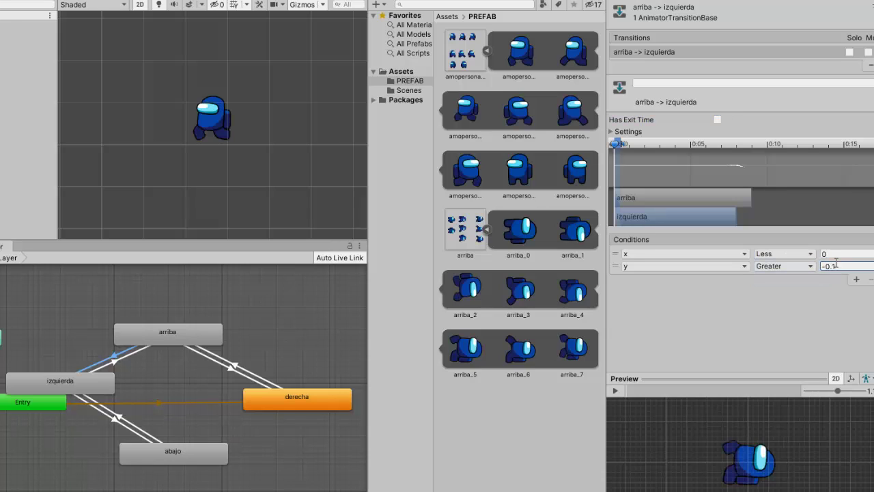
Step: Make izquierda → arriba instant with no exit time, conditioned on x Greater -0.1 and y Greater 0
{"action": "left_click", "coordinate": [122, 360]}
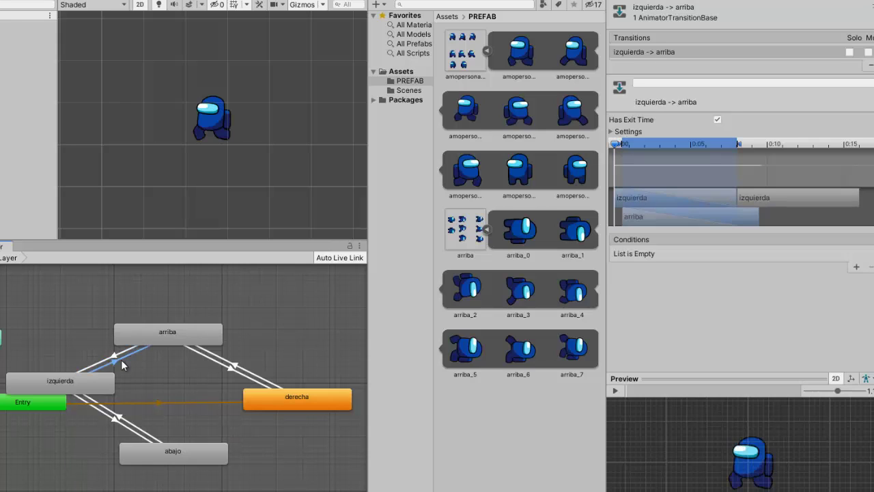
{"action": "left_click", "coordinate": [717, 119]}
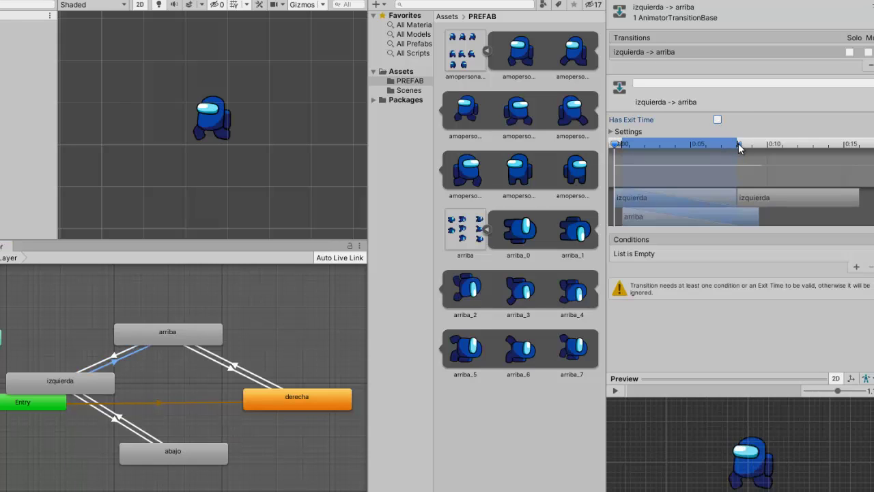
{"action": "left_click_drag", "start_coordinate": [739, 144], "coordinate": [625, 147]}
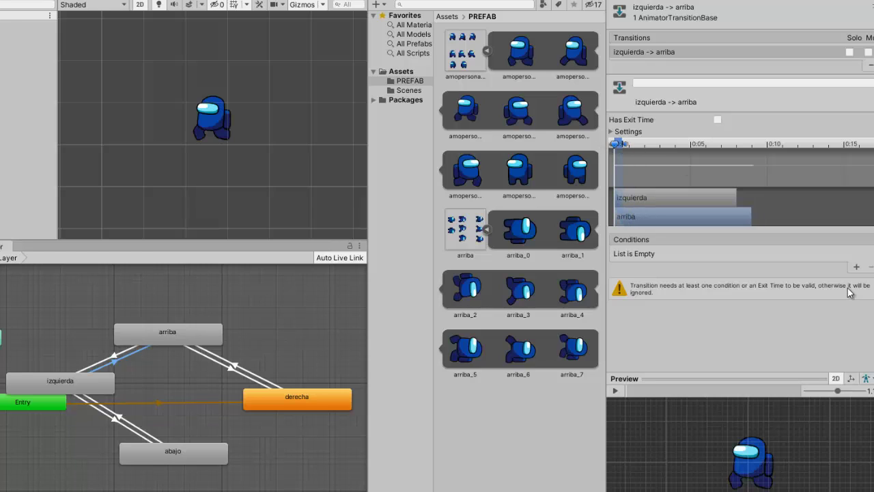
{"action": "left_click", "coordinate": [856, 267]}
{"action": "left_click", "coordinate": [856, 266]}
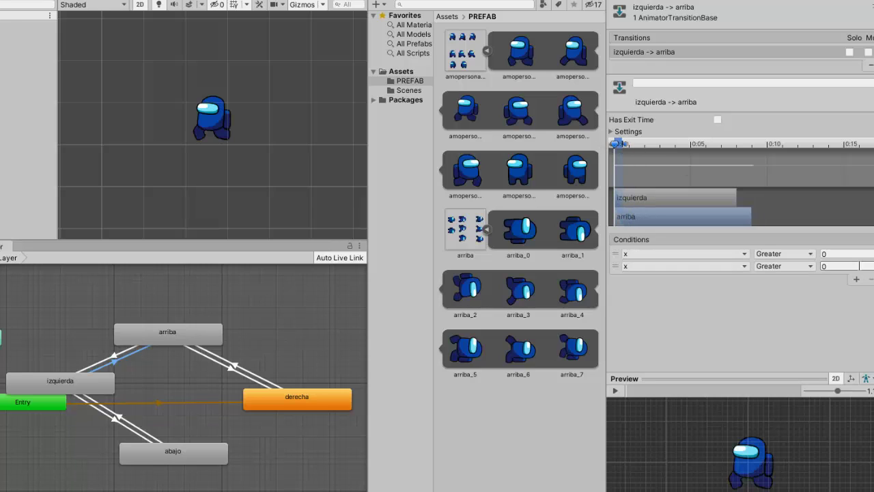
{"action": "left_click", "coordinate": [728, 267]}
{"action": "left_click", "coordinate": [690, 315]}
{"action": "type", "text": "-0.1"}
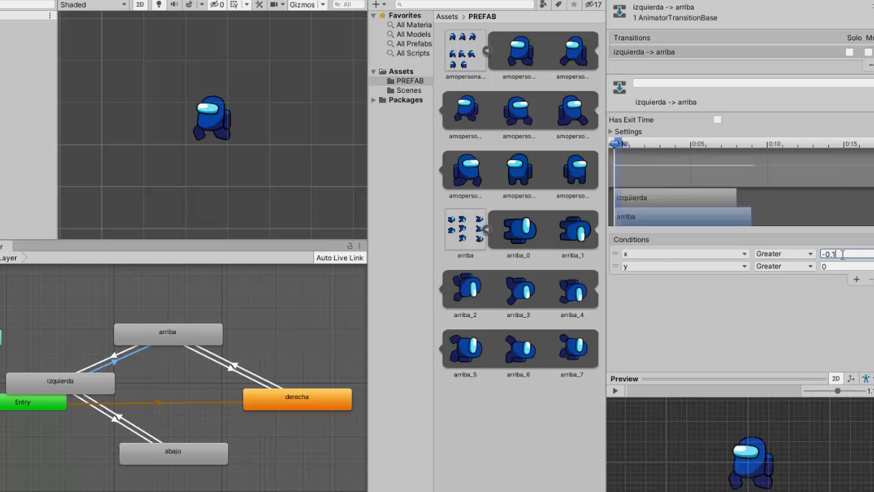
Step: Make izquierda → abajo instant with no exit time, conditioned on x Less 0.1 and y Less 0
{"action": "left_click", "coordinate": [116, 415]}
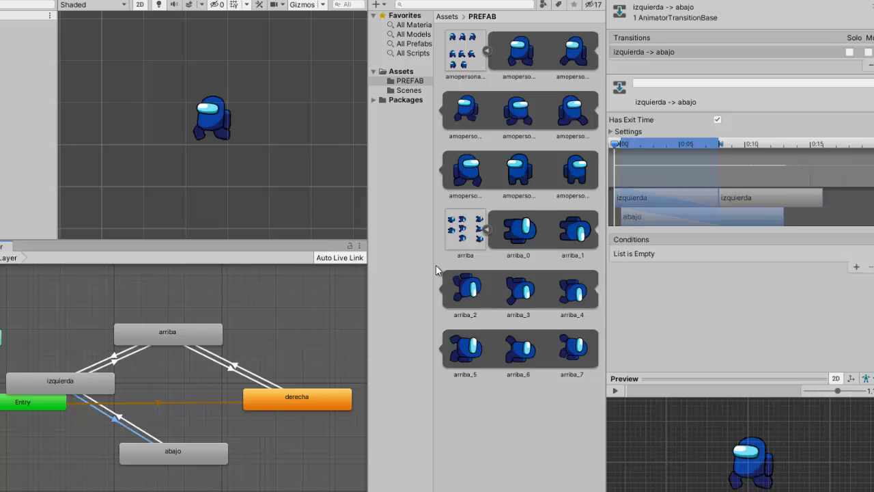
{"action": "left_click", "coordinate": [717, 119]}
{"action": "left_click_drag", "start_coordinate": [719, 144], "coordinate": [630, 146]}
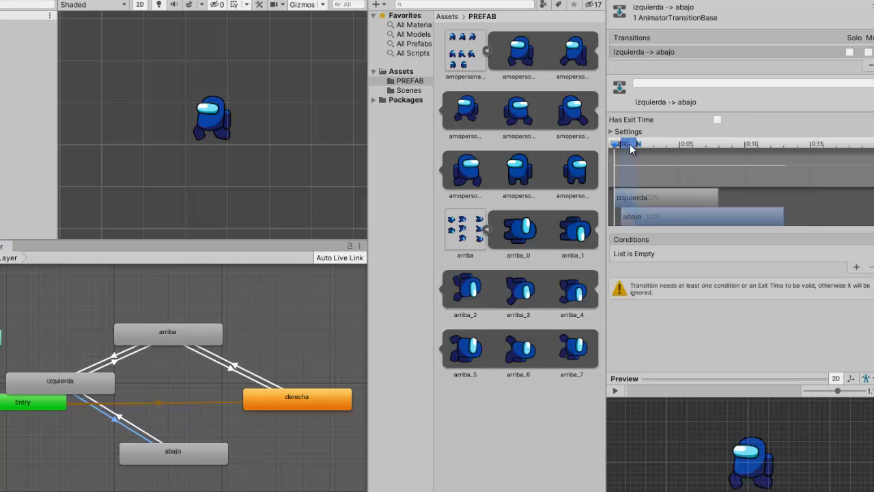
{"action": "left_click", "coordinate": [856, 266]}
{"action": "left_click", "coordinate": [856, 266]}
{"action": "left_click", "coordinate": [676, 266]}
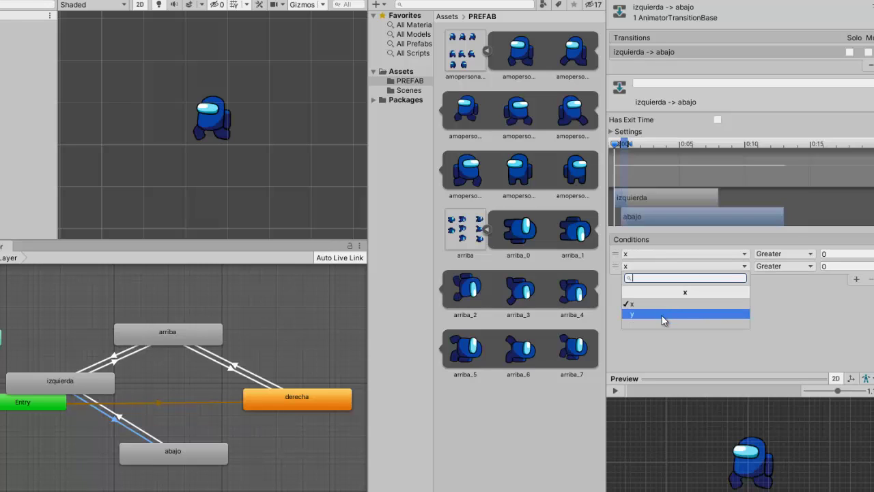
{"action": "left_click", "coordinate": [666, 315]}
{"action": "left_click", "coordinate": [778, 266]}
{"action": "left_click", "coordinate": [777, 283]}
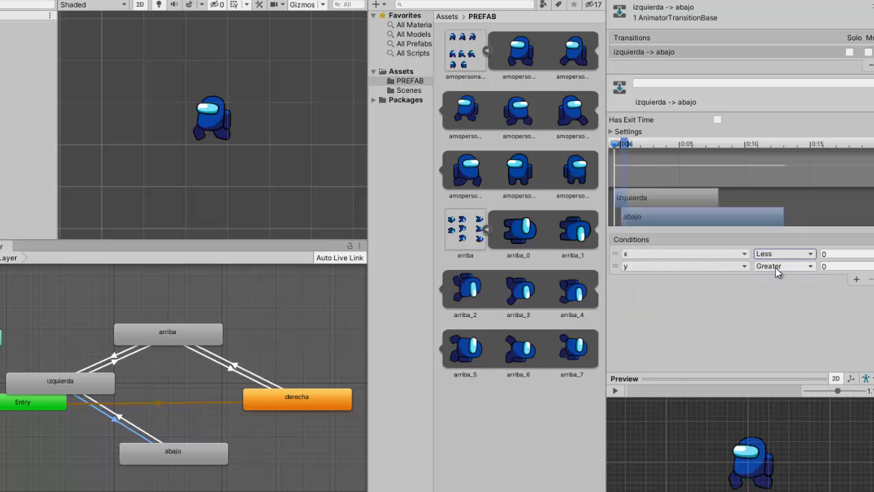
{"action": "left_click", "coordinate": [775, 267]}
{"action": "left_click", "coordinate": [781, 295]}
{"action": "left_click", "coordinate": [854, 253]}
Step: Give abajo → izquierda zero duration, no exit time, and conditions x Less 0 and y Greater -0.1
{"action": "left_click", "coordinate": [121, 419]}
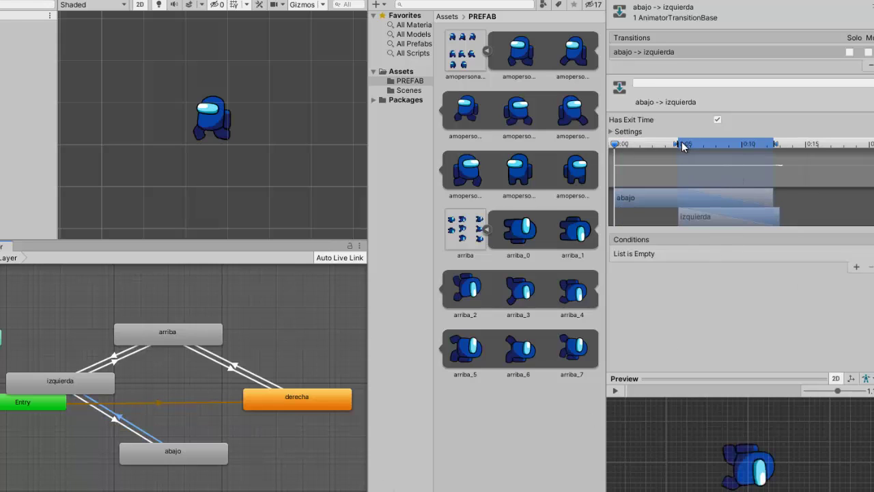
{"action": "left_click_drag", "start_coordinate": [679, 144], "coordinate": [614, 144]}
{"action": "left_click_drag", "start_coordinate": [779, 149], "coordinate": [623, 154]}
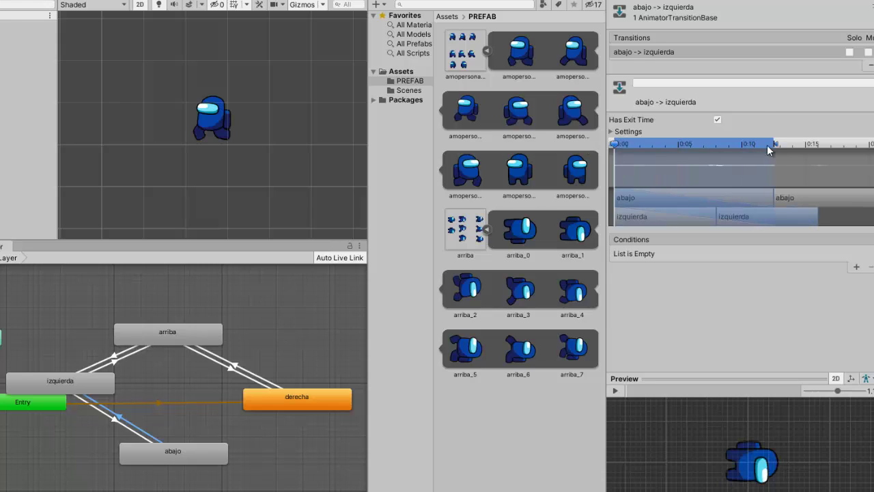
{"action": "left_click", "coordinate": [717, 120]}
{"action": "left_click", "coordinate": [857, 267]}
{"action": "left_click", "coordinate": [857, 267]}
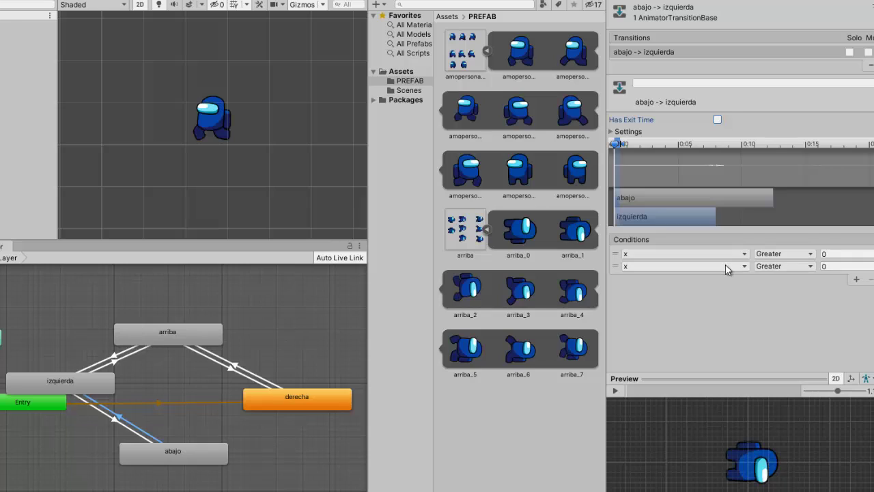
{"action": "left_click", "coordinate": [726, 267]}
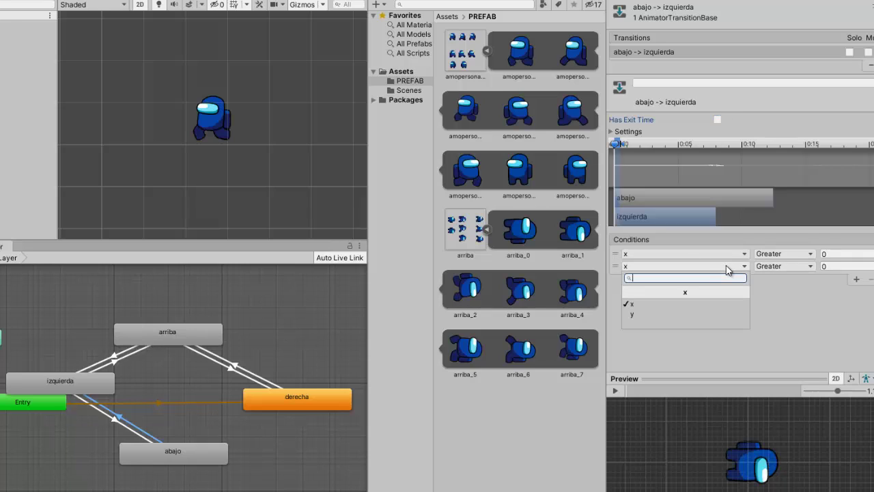
{"action": "left_click", "coordinate": [666, 314]}
{"action": "left_click", "coordinate": [791, 254]}
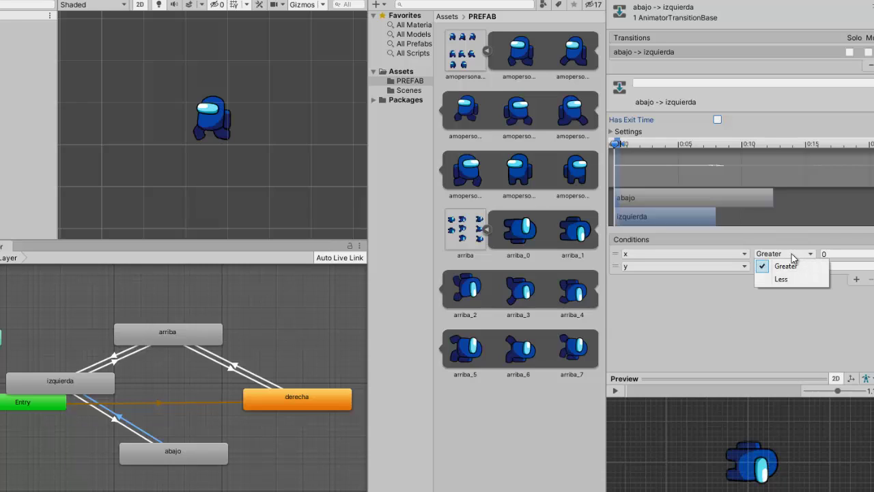
{"action": "left_click", "coordinate": [781, 279]}
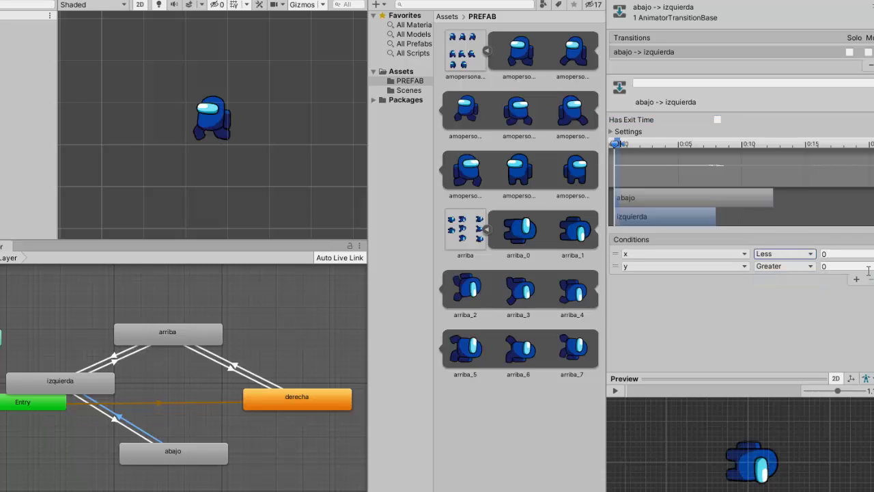
{"action": "left_click", "coordinate": [860, 265]}
{"action": "type", "text": "-0.1"}
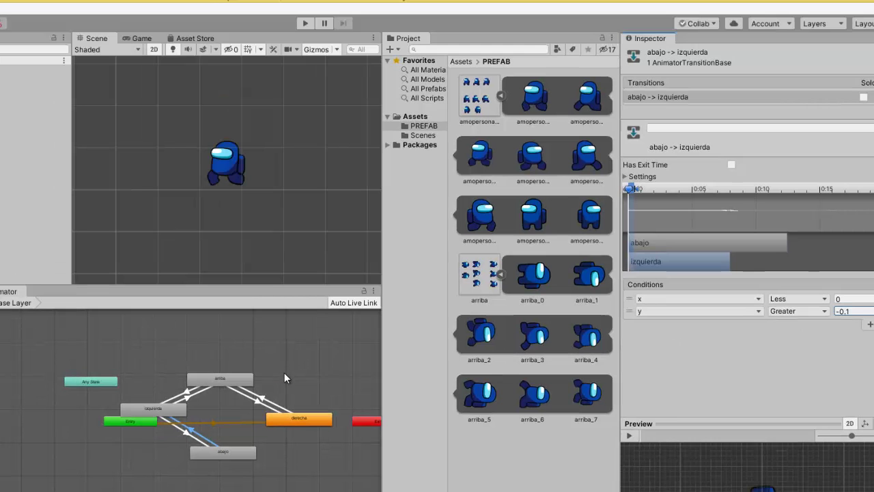
{"action": "left_click", "coordinate": [269, 329]}
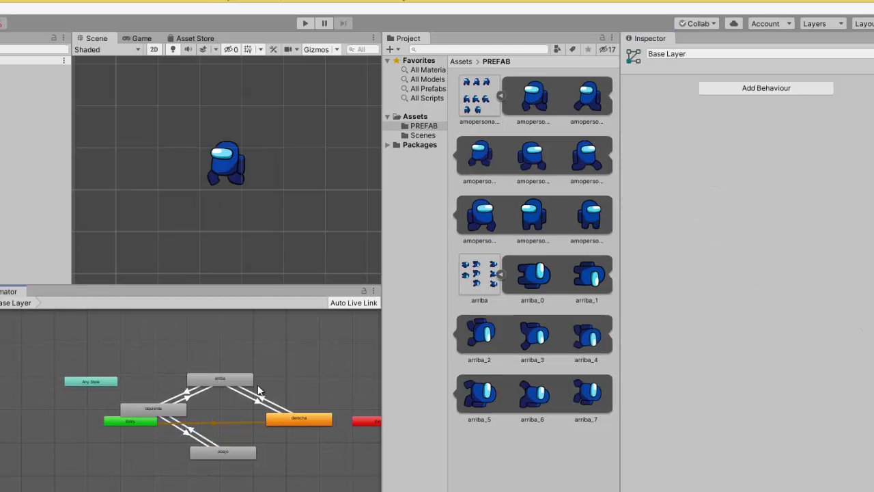
Step: Run play mode and steer the character in all four directions to test the animations
{"action": "left_click", "coordinate": [306, 24]}
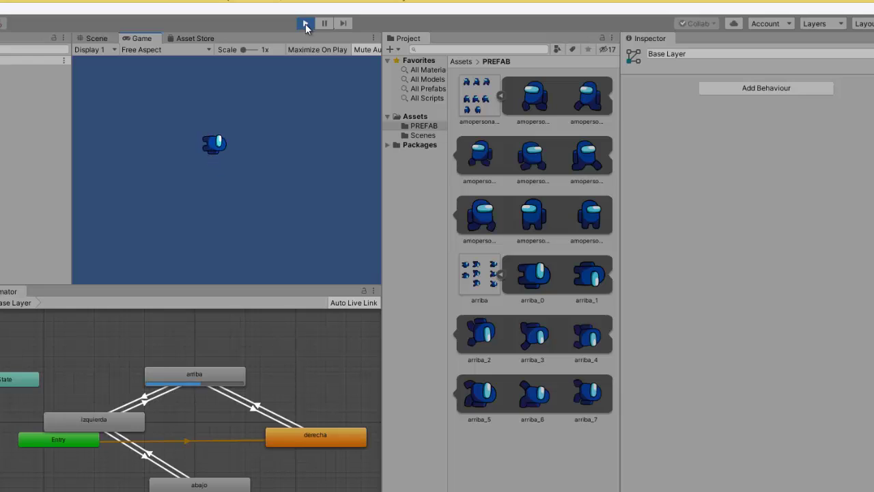
{"action": "key", "text": "Left"}
{"action": "key", "text": "Down"}
{"action": "key", "text": "Up"}
{"action": "key", "text": "Right"}
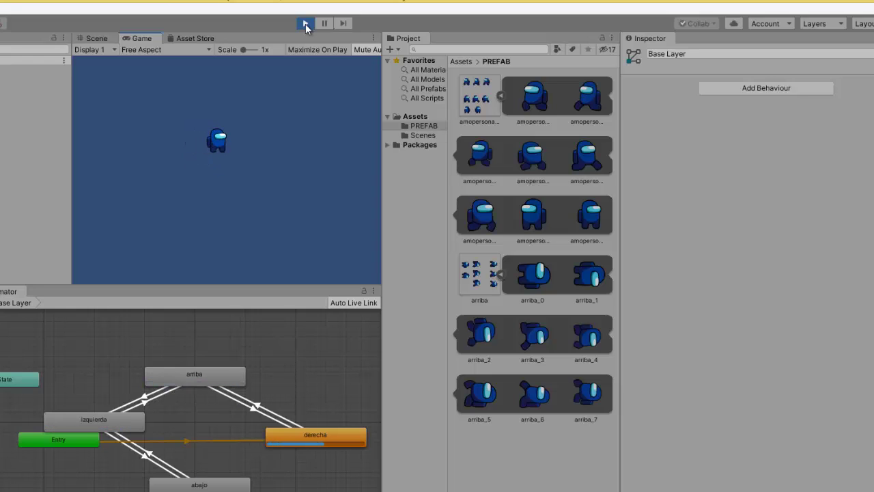
{"action": "key", "text": "Up"}
{"action": "key", "text": "Left"}
{"action": "key", "text": "Down"}
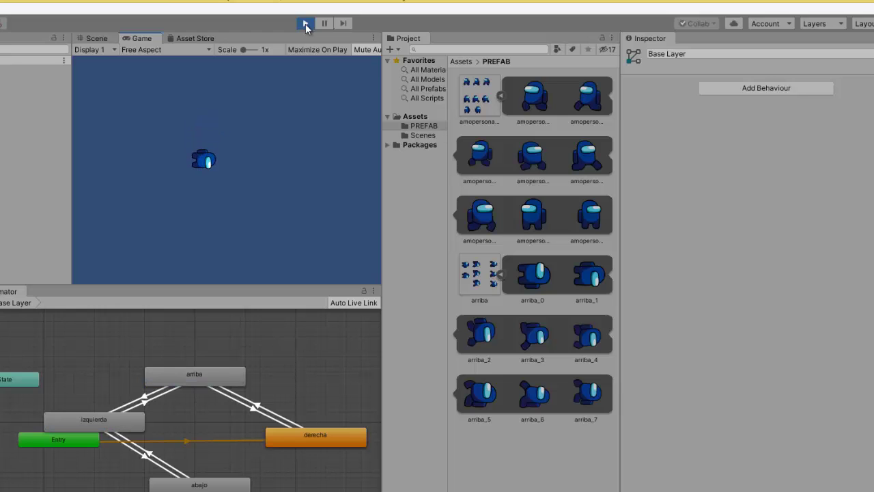
{"action": "key", "text": "Right"}
{"action": "key", "text": "Left"}
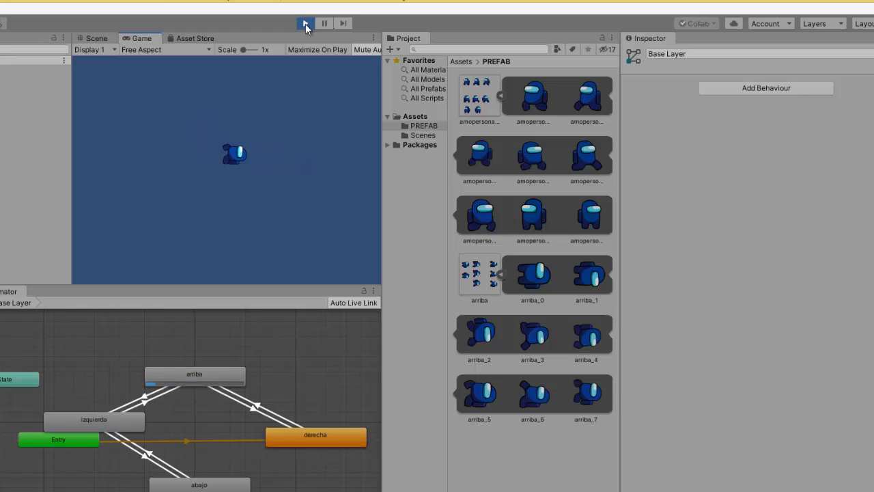
{"action": "key", "text": "Right"}
{"action": "left_click", "coordinate": [305, 26]}
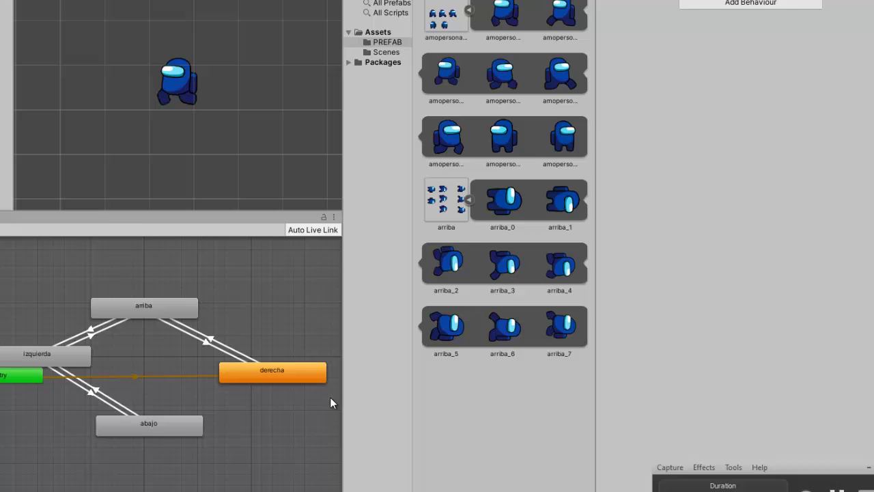
Step: Begin a new transition from the abajo state
{"action": "left_click", "coordinate": [181, 427]}
{"action": "right_click", "coordinate": [181, 424]}
{"action": "left_click", "coordinate": [204, 433]}
Step: Connect the abajo transition to derecha and add a transition from derecha back to abajo
{"action": "left_click", "coordinate": [237, 373]}
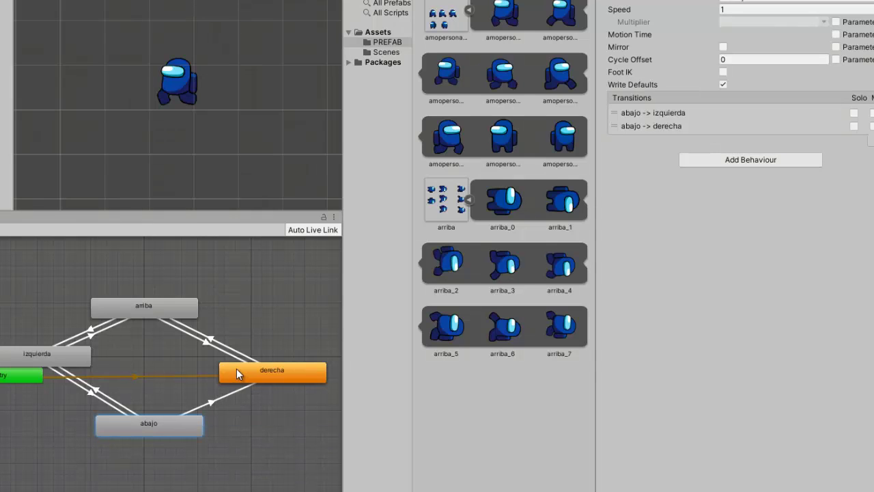
{"action": "right_click", "coordinate": [237, 373]}
{"action": "left_click", "coordinate": [254, 379]}
{"action": "left_click", "coordinate": [163, 424]}
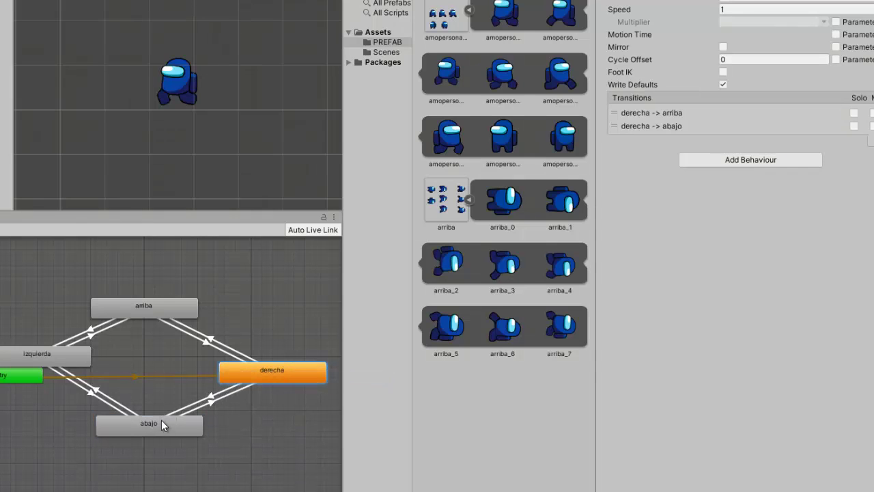
Step: Link derecha and izquierda with transitions in both directions
{"action": "right_click", "coordinate": [245, 375]}
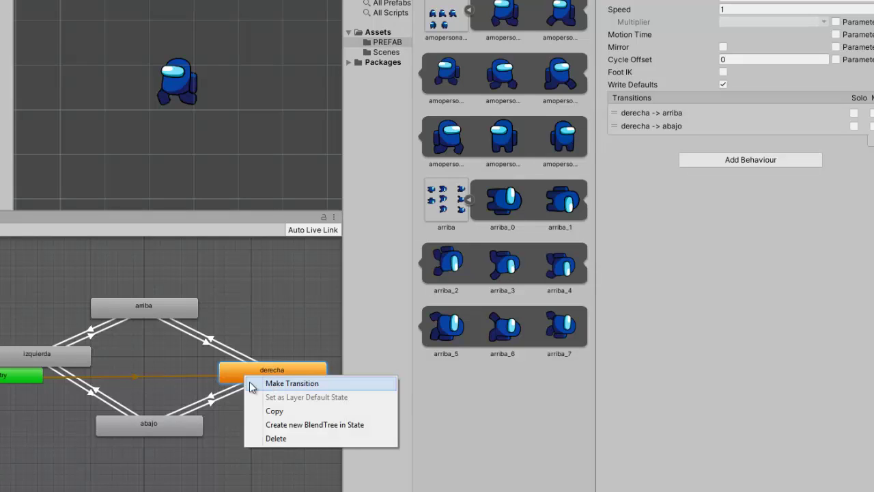
{"action": "left_click", "coordinate": [252, 386]}
{"action": "left_click", "coordinate": [74, 360]}
{"action": "right_click", "coordinate": [89, 355]}
{"action": "left_click", "coordinate": [110, 363]}
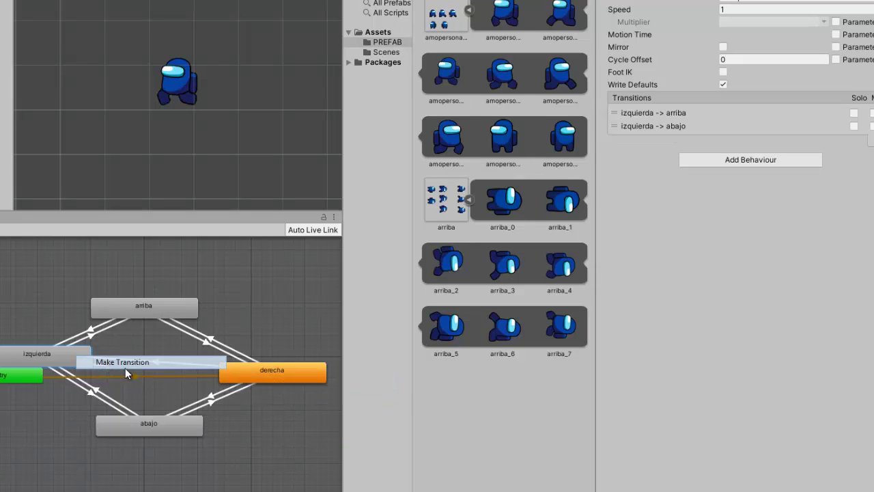
{"action": "left_click", "coordinate": [239, 380]}
{"action": "scroll", "coordinate": [215, 404], "scroll_direction": "up", "scroll_amount": 3}
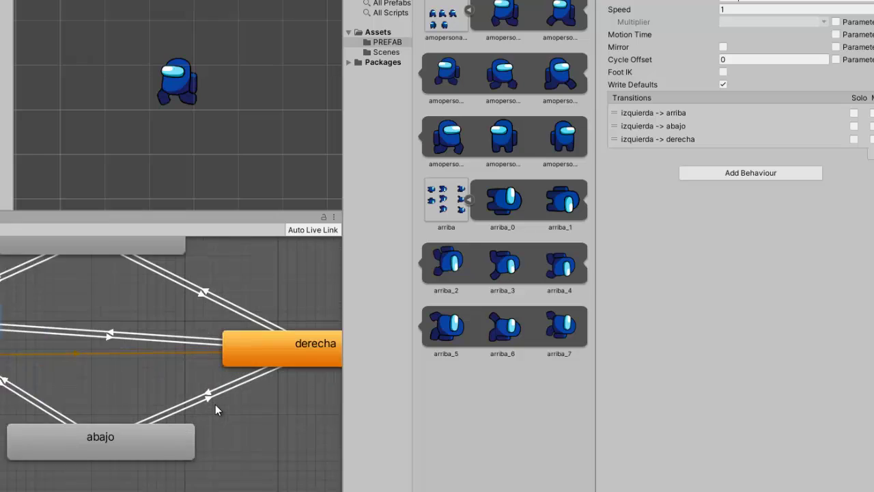
{"action": "scroll", "coordinate": [215, 404], "scroll_direction": "down", "scroll_amount": 2}
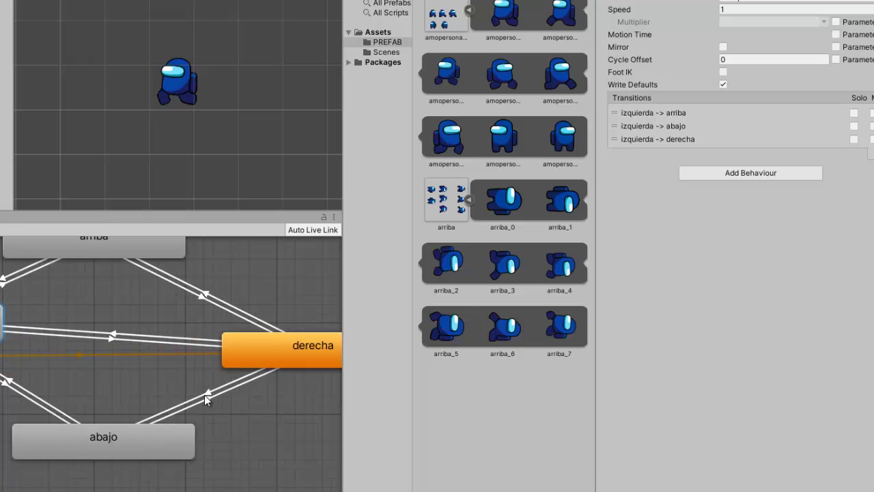
Step: Make derecha → abajo instant with zero duration and no exit time, adding two conditions
{"action": "left_click", "coordinate": [205, 395]}
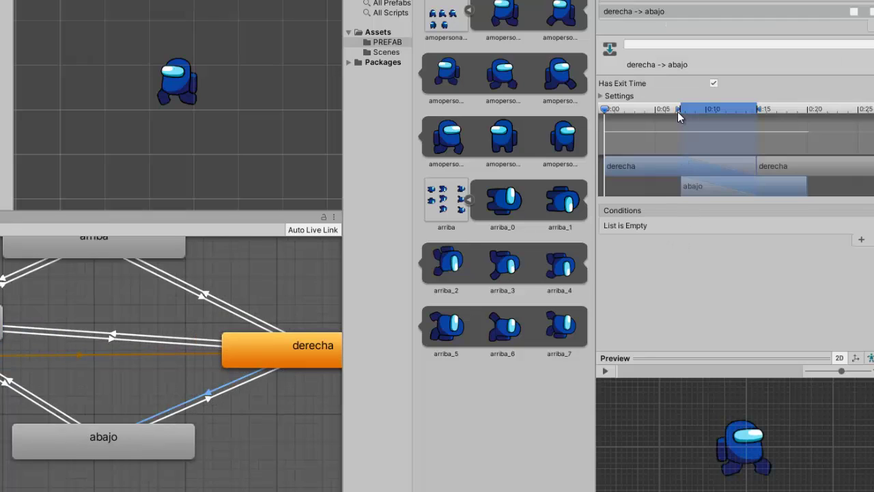
{"action": "left_click_drag", "start_coordinate": [678, 110], "coordinate": [601, 109]}
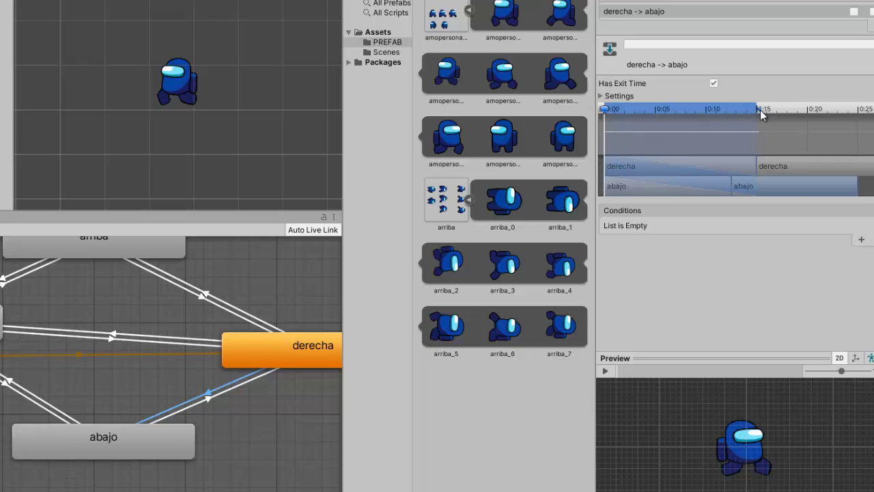
{"action": "left_click_drag", "start_coordinate": [760, 110], "coordinate": [615, 111]}
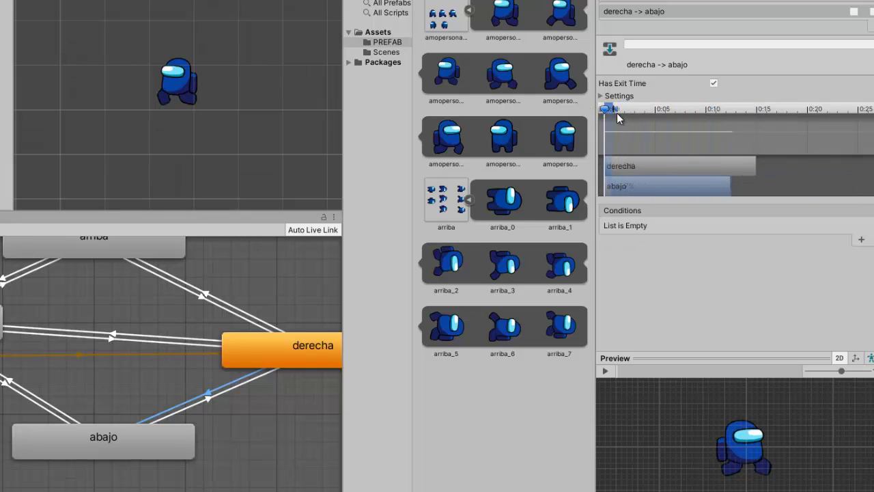
{"action": "left_click", "coordinate": [713, 83]}
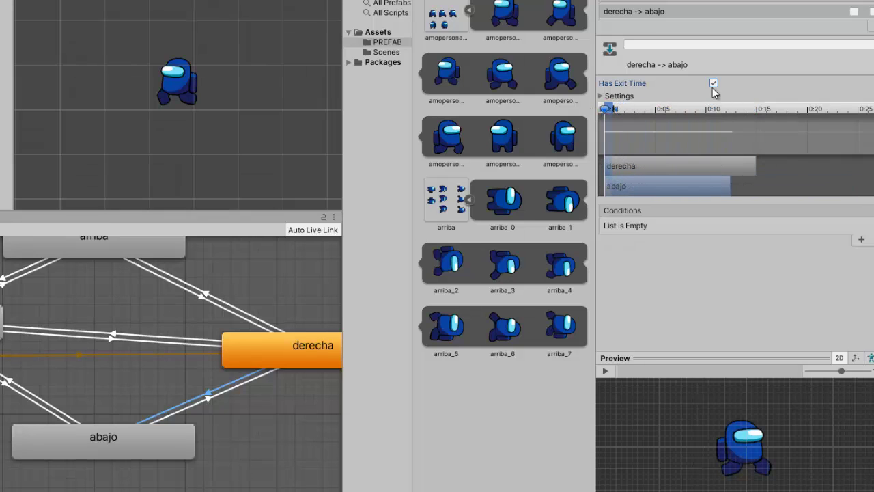
{"action": "left_click", "coordinate": [862, 239]}
{"action": "left_click", "coordinate": [862, 239]}
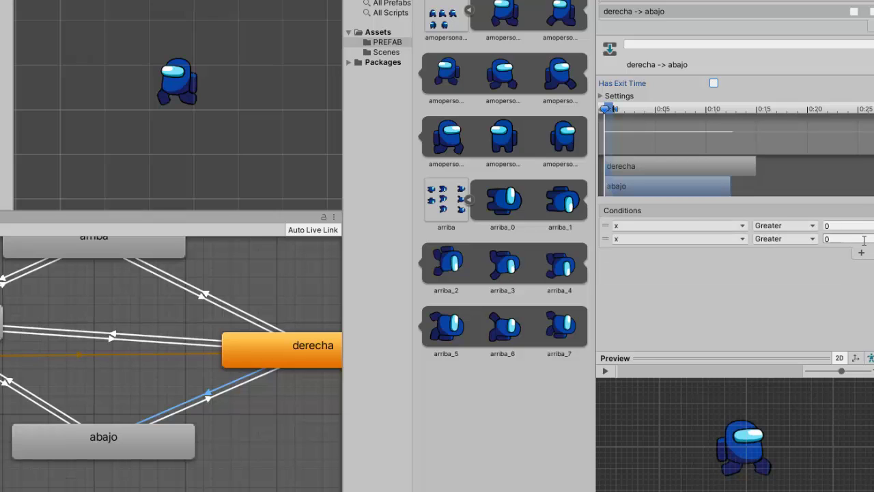
Step: Set derecha → abajo conditions to x Less 0.1 and y Less 0, then disable exit time on abajo → derecha
{"action": "left_click", "coordinate": [687, 235]}
{"action": "left_click", "coordinate": [670, 290]}
{"action": "left_click", "coordinate": [786, 238]}
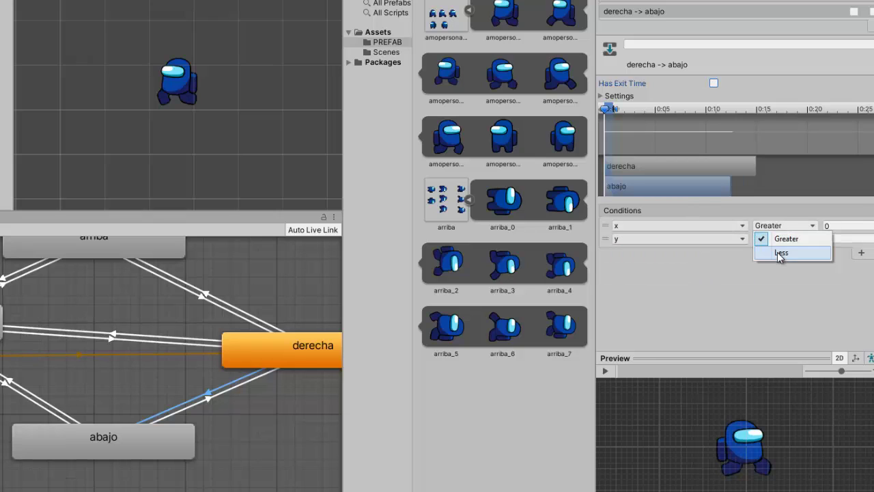
{"action": "left_click", "coordinate": [781, 253]}
{"action": "left_click", "coordinate": [785, 238]}
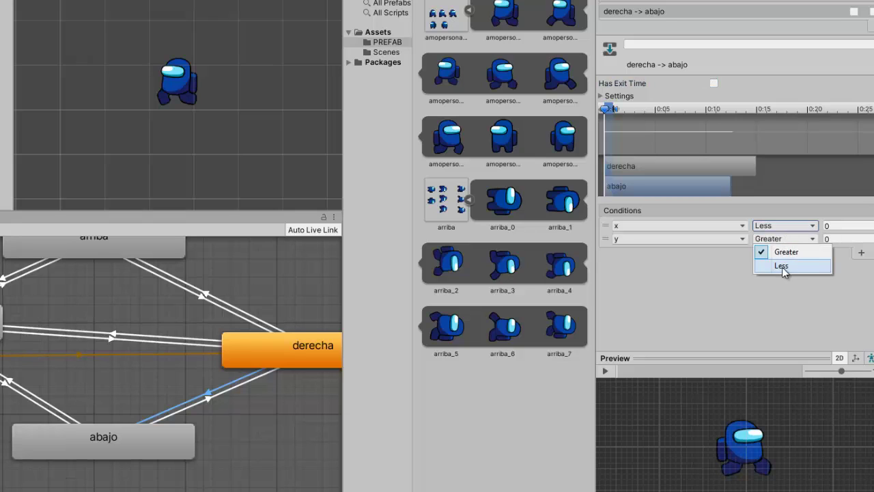
{"action": "left_click", "coordinate": [782, 265]}
{"action": "left_click", "coordinate": [836, 225]}
{"action": "type", "text": ".1"}
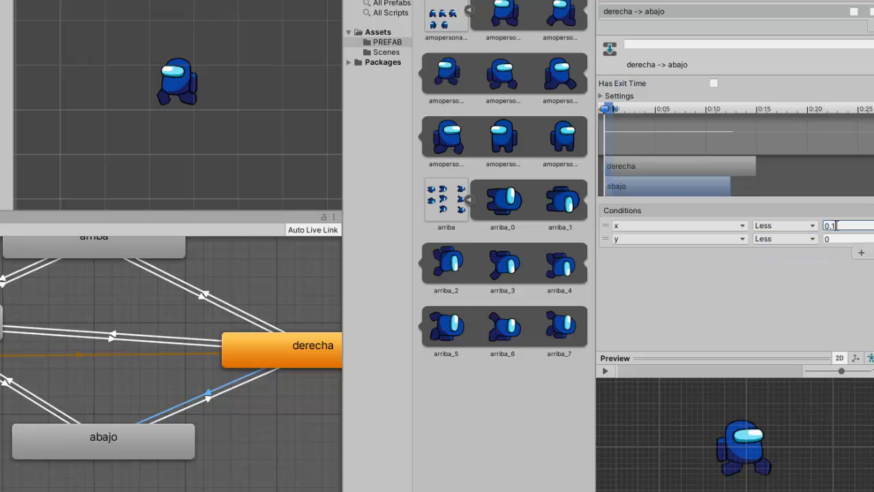
{"action": "left_click", "coordinate": [215, 407]}
{"action": "left_click", "coordinate": [714, 83]}
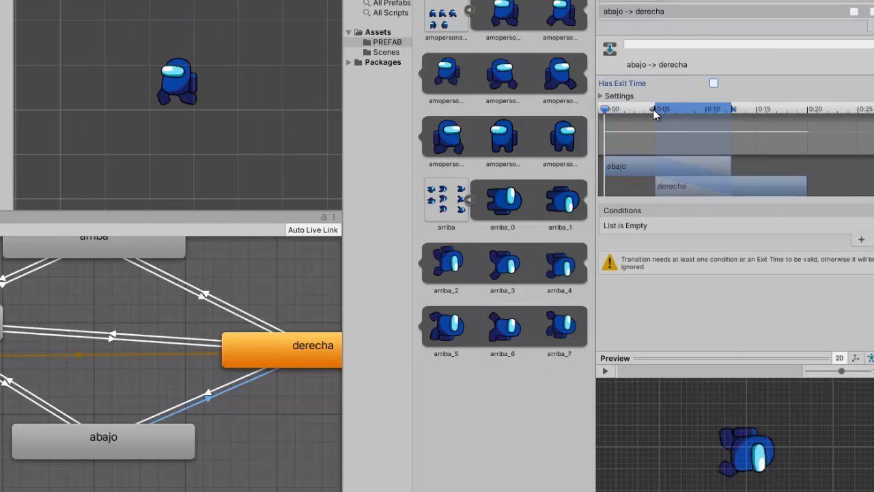
Step: Zero the abajo → derecha duration and add conditions x Greater 0.1 and x Greater 0
{"action": "left_click_drag", "start_coordinate": [652, 109], "coordinate": [601, 112]}
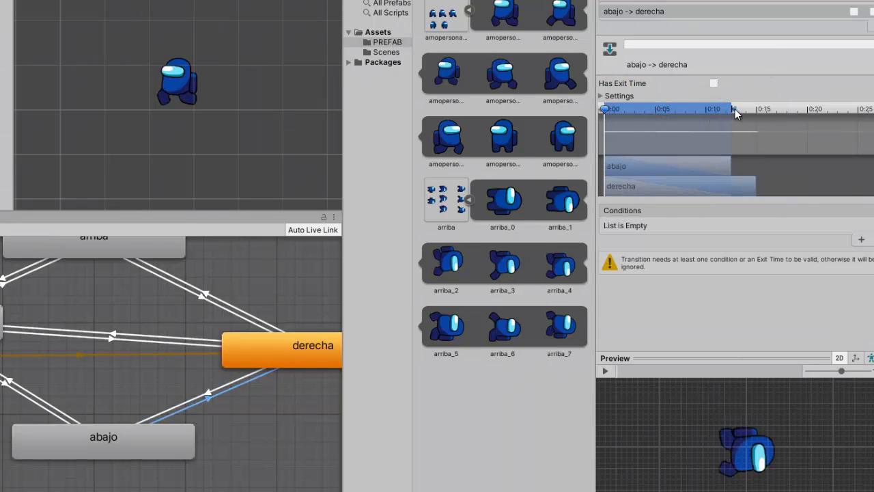
{"action": "left_click_drag", "start_coordinate": [731, 111], "coordinate": [618, 111]}
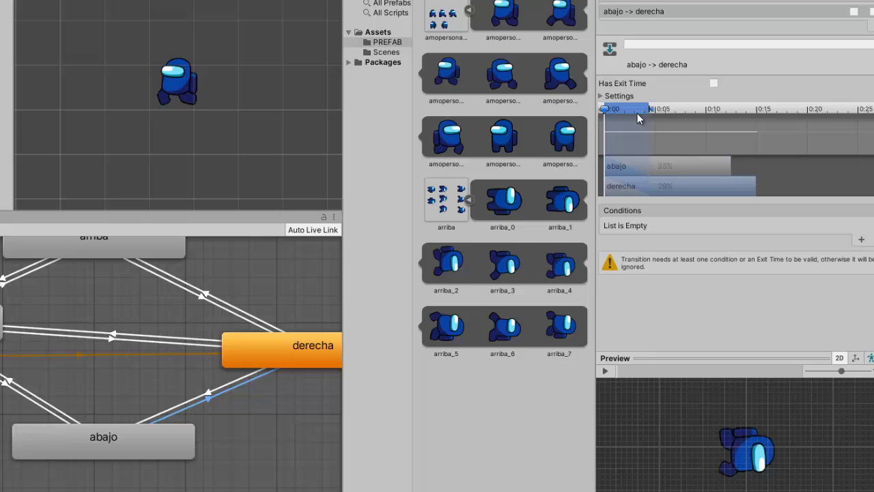
{"action": "left_click", "coordinate": [861, 239]}
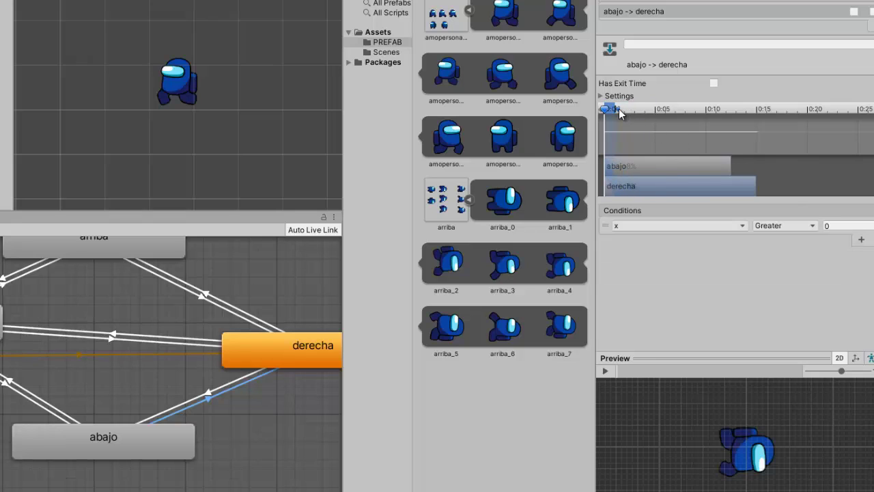
{"action": "left_click", "coordinate": [861, 239]}
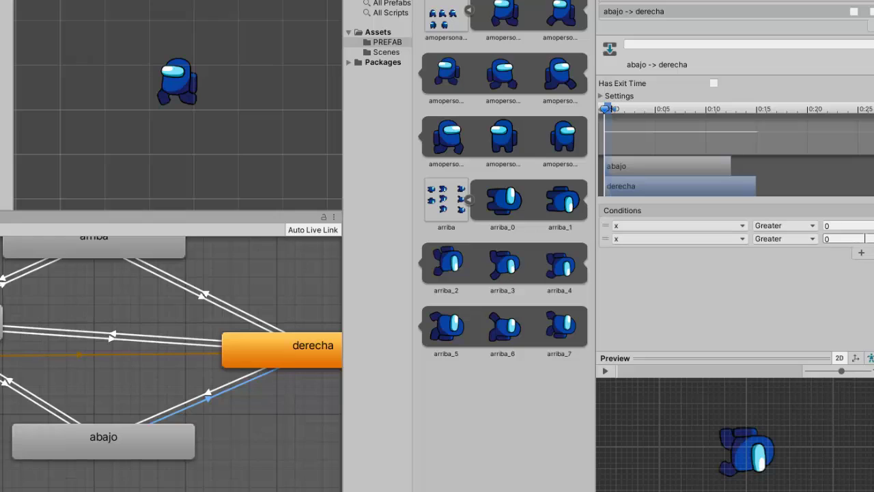
{"action": "left_click", "coordinate": [845, 226]}
{"action": "type", "text": ".1"}
{"action": "left_click", "coordinate": [215, 393]}
{"action": "left_click", "coordinate": [225, 390]}
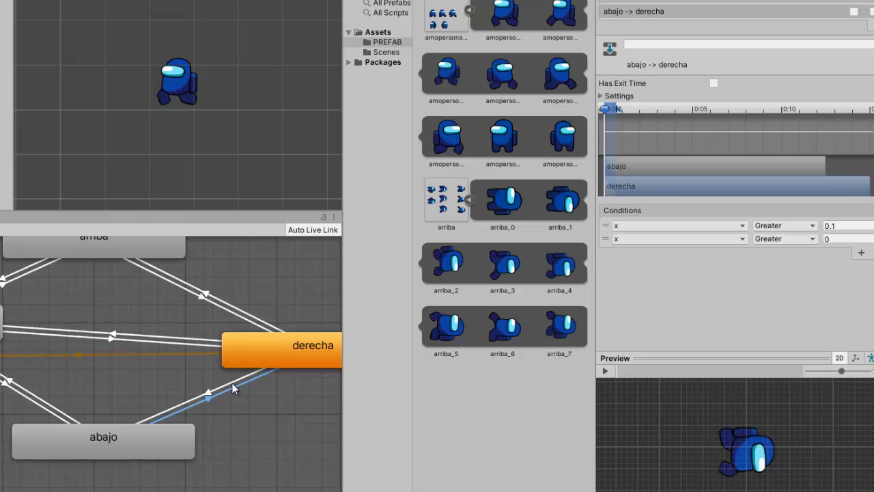
Step: Select derecha → izquierda, disable its exit time and shrink the transition duration to zero
{"action": "left_click", "coordinate": [153, 341]}
{"action": "left_click", "coordinate": [152, 334]}
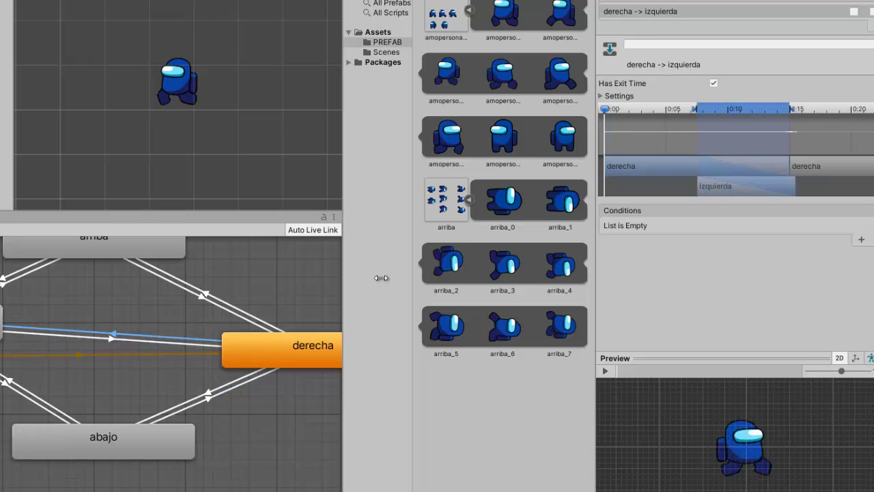
{"action": "left_click", "coordinate": [714, 84]}
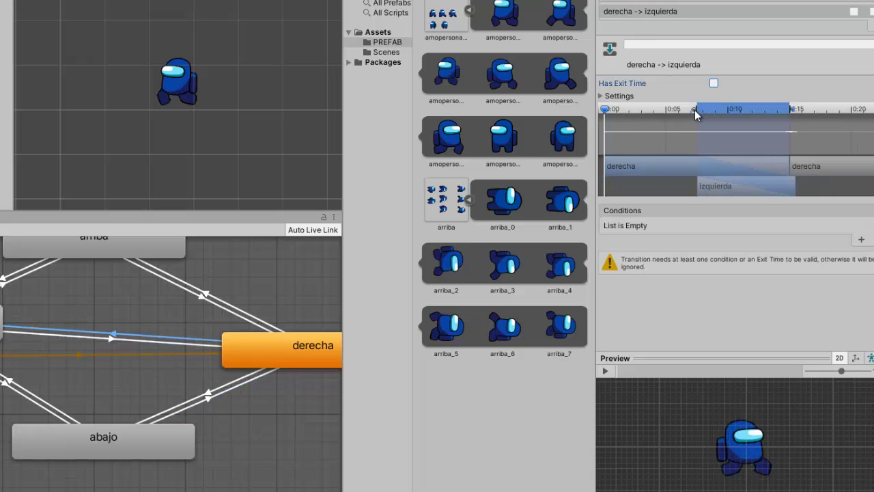
{"action": "left_click_drag", "start_coordinate": [694, 110], "coordinate": [597, 112]}
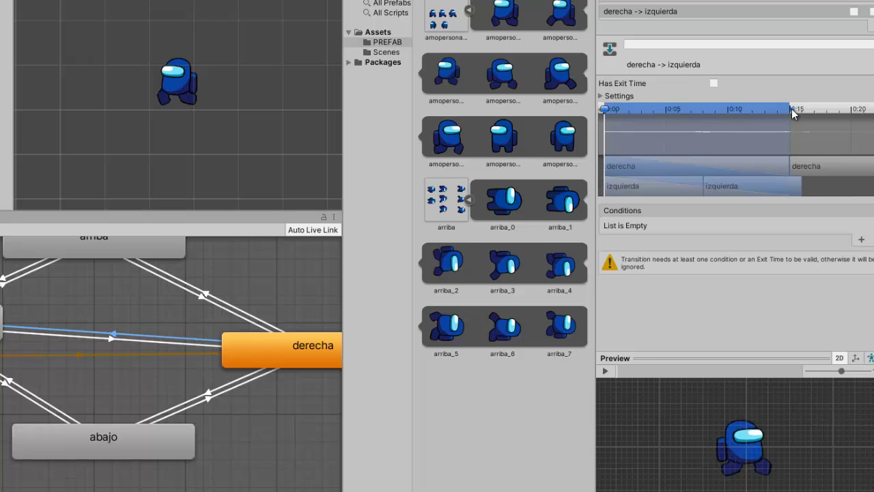
{"action": "left_click_drag", "start_coordinate": [791, 108], "coordinate": [611, 116]}
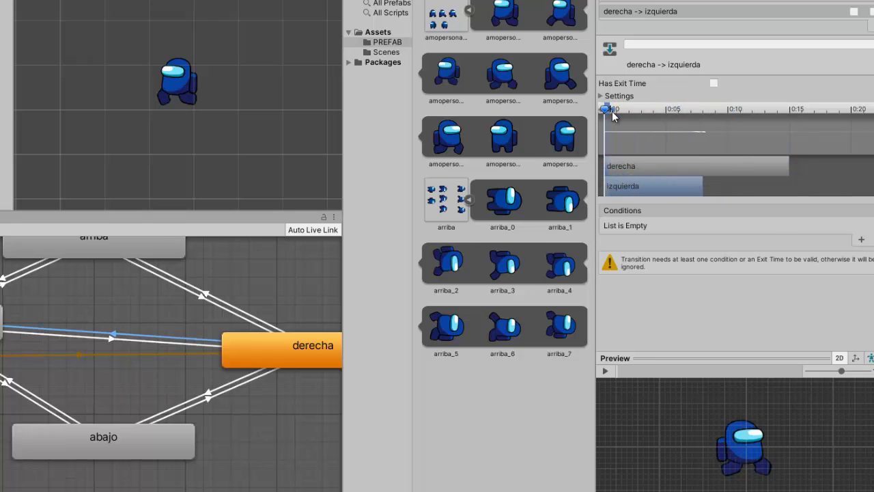
Step: Add conditions x Less 0 and y Greater -0.1 to derecha → izquierda
{"action": "left_click", "coordinate": [861, 240]}
{"action": "left_click", "coordinate": [861, 240]}
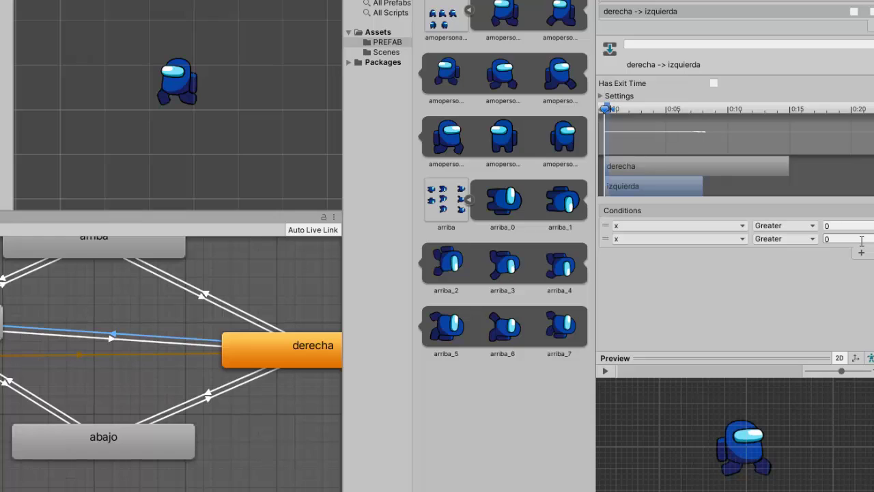
{"action": "left_click", "coordinate": [652, 238]}
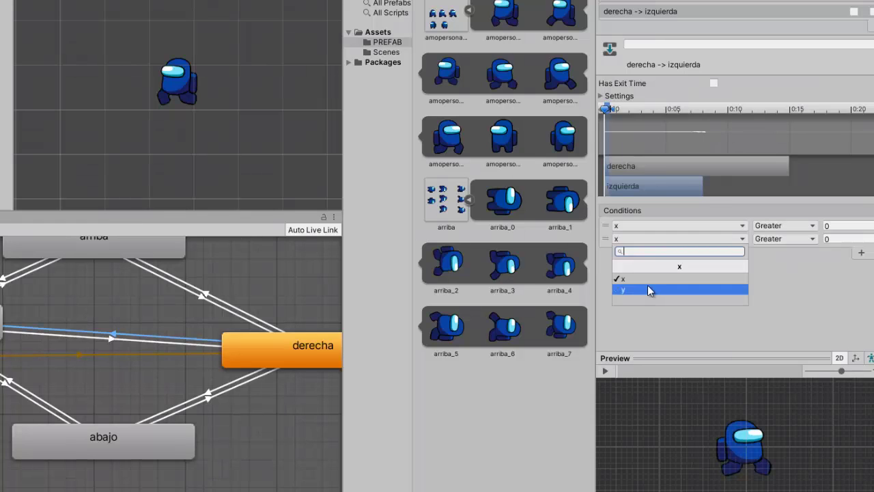
{"action": "left_click", "coordinate": [649, 290]}
{"action": "left_click", "coordinate": [777, 228]}
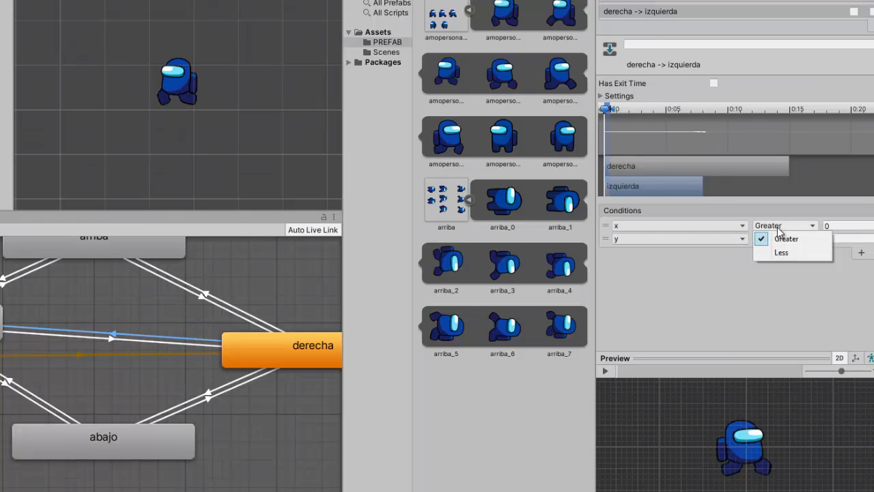
{"action": "left_click", "coordinate": [781, 256]}
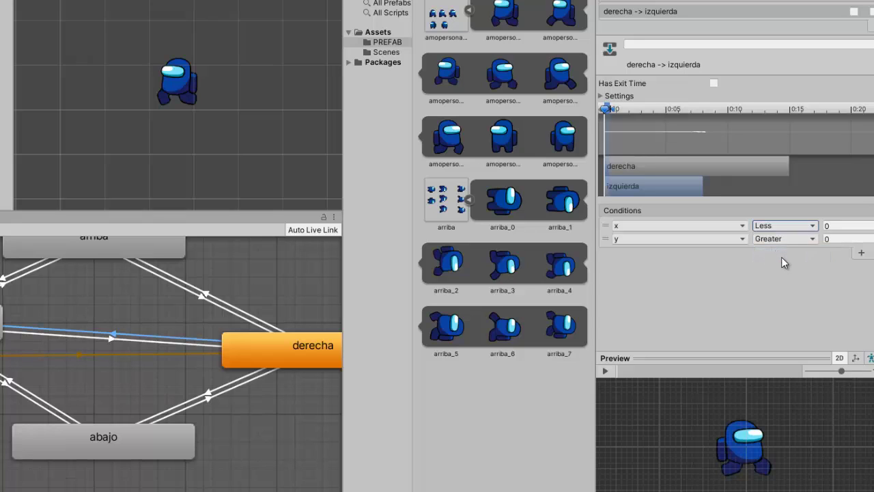
{"action": "left_click", "coordinate": [851, 238]}
{"action": "type", "text": "-0.1"}
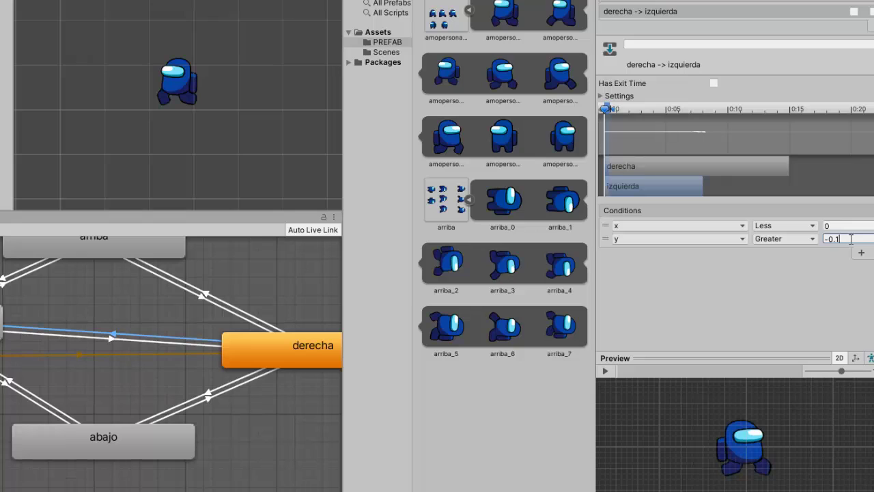
{"action": "left_click", "coordinate": [113, 338]}
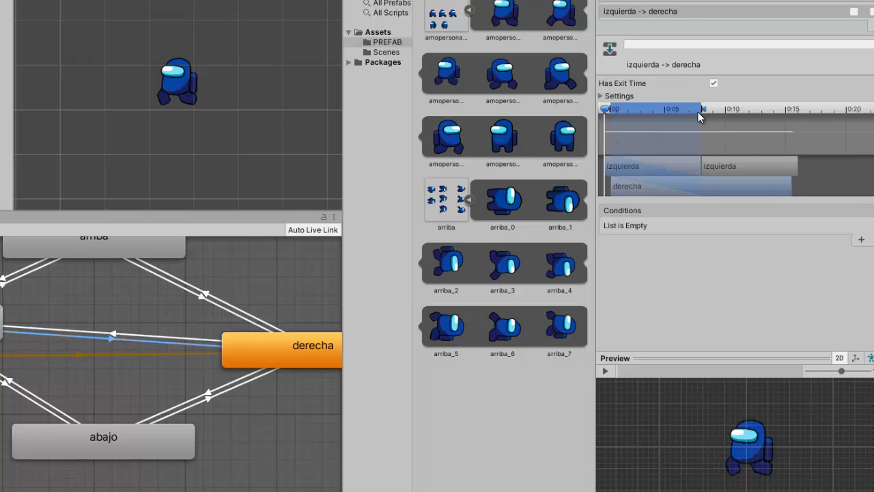
Step: Make izquierda → derecha start at 0:00 with no blend or exit time, conditioned on x Greater 0, y Greater -0.1
{"action": "left_click_drag", "start_coordinate": [704, 114], "coordinate": [622, 119]}
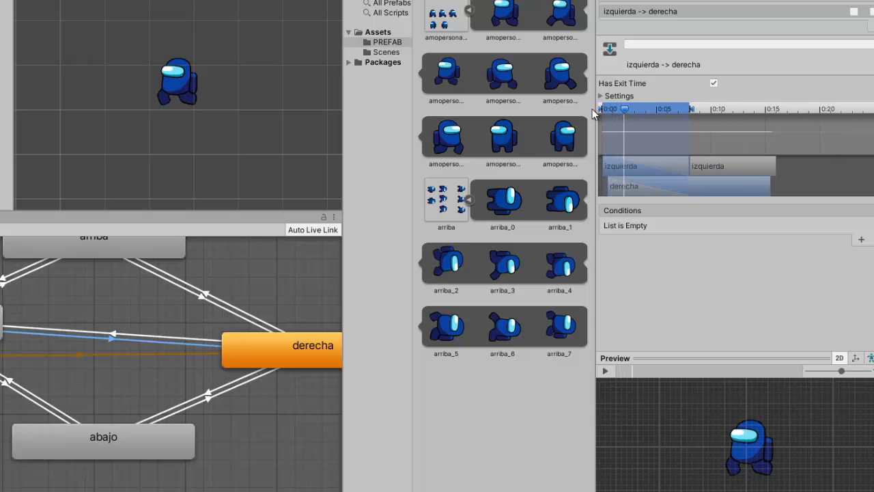
{"action": "left_click_drag", "start_coordinate": [691, 115], "coordinate": [610, 116]}
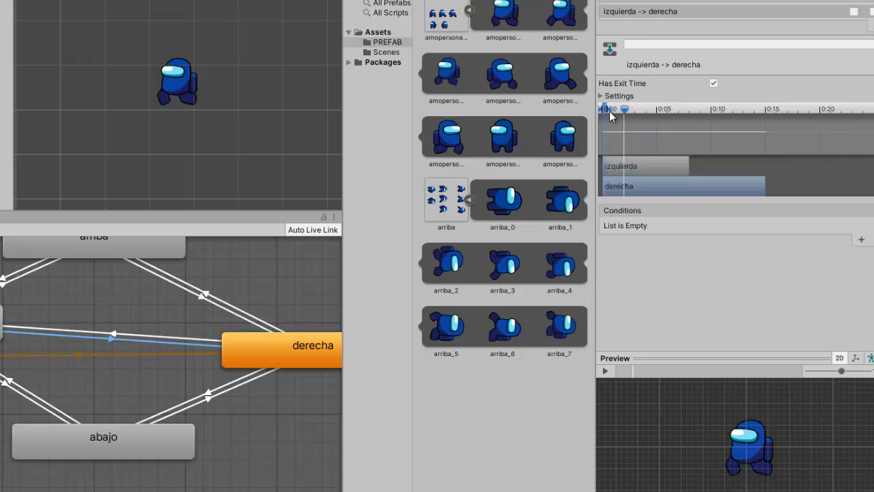
{"action": "left_click", "coordinate": [715, 84]}
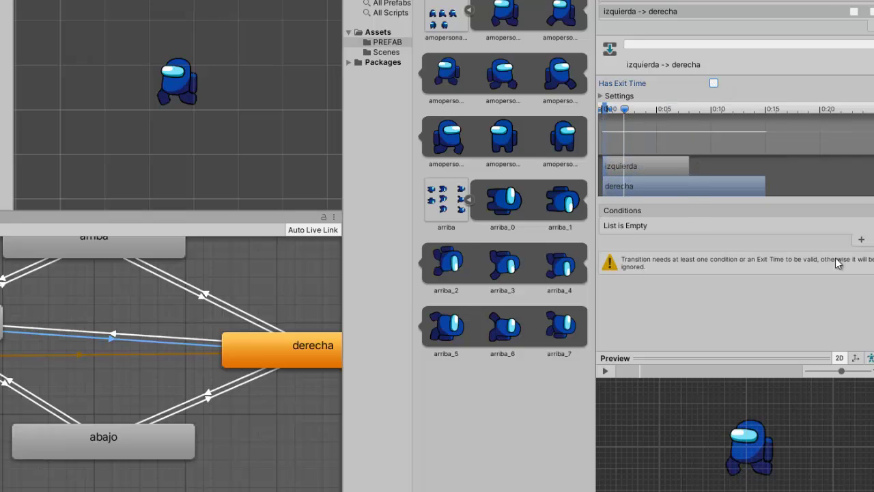
{"action": "left_click", "coordinate": [863, 237]}
{"action": "left_click", "coordinate": [863, 238]}
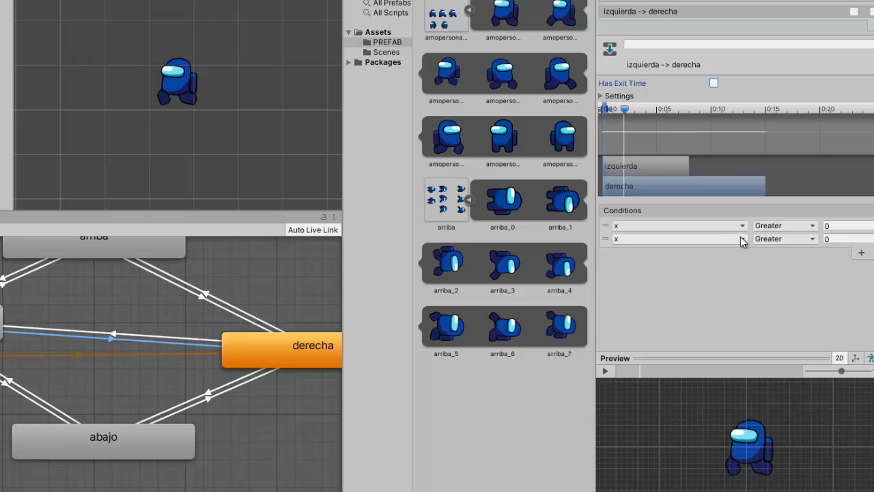
{"action": "left_click", "coordinate": [709, 236]}
{"action": "left_click", "coordinate": [655, 291]}
{"action": "left_click", "coordinate": [836, 238]}
{"action": "type", "text": "-0.1"}
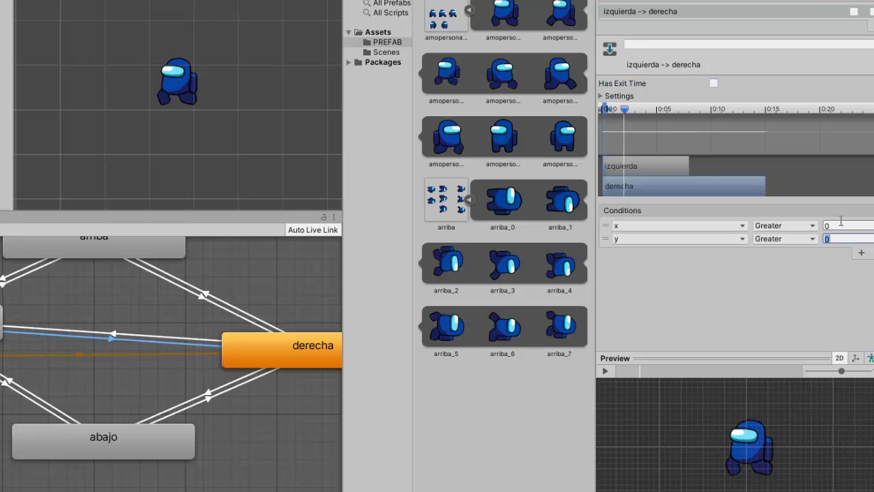
{"action": "left_click", "coordinate": [115, 337]}
{"action": "left_click", "coordinate": [114, 342]}
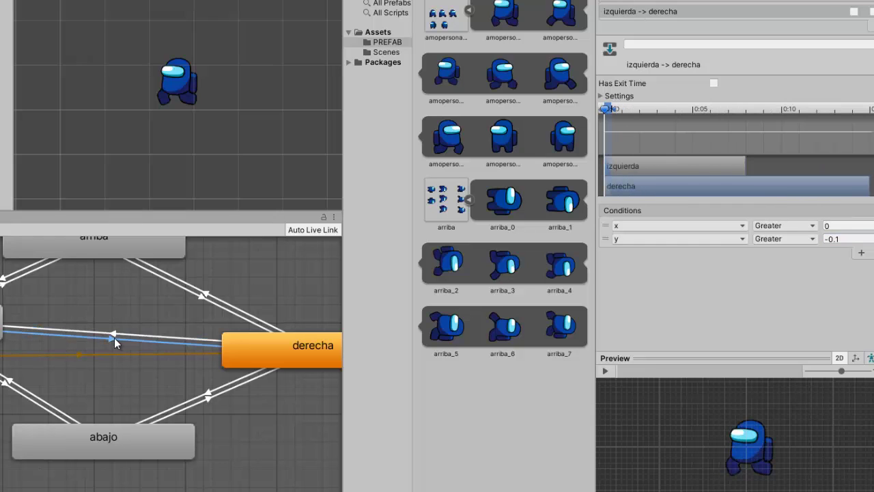
{"action": "scroll", "coordinate": [120, 335], "scroll_direction": "down", "scroll_amount": 5}
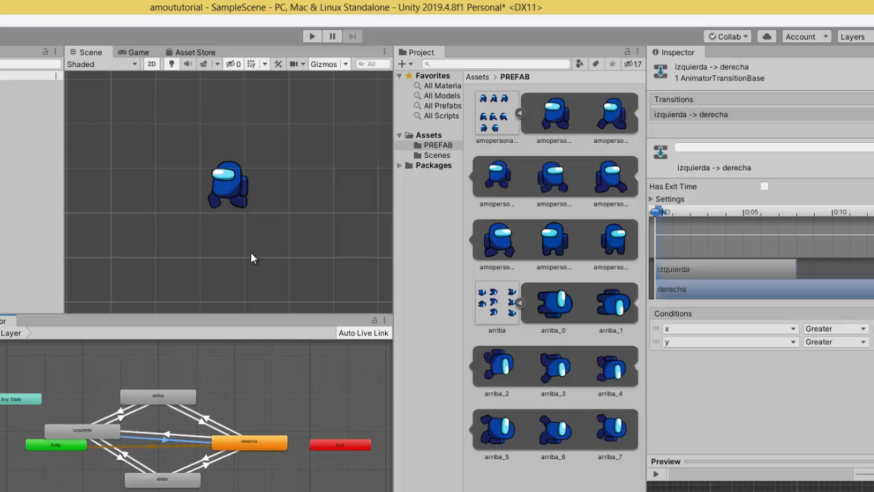
Step: Run play mode and walk the character up, down, left and right to watch the directional animations switch
{"action": "left_click", "coordinate": [307, 36]}
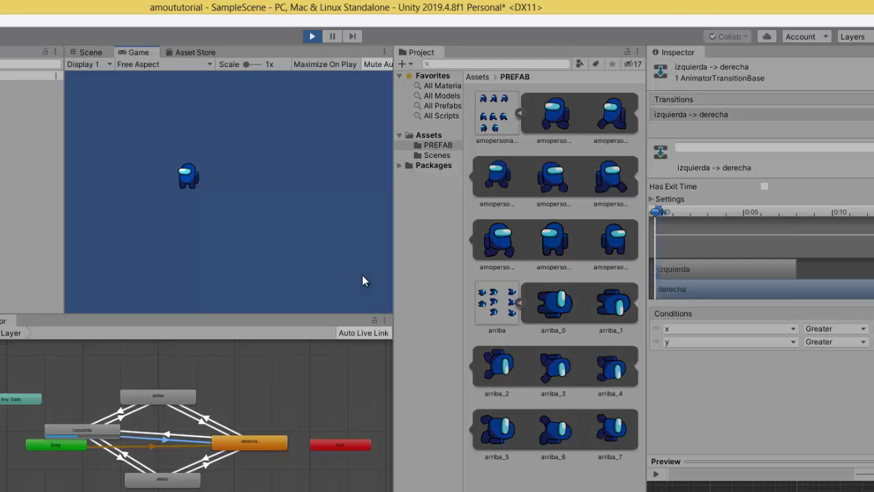
{"action": "key", "text": "Up"}
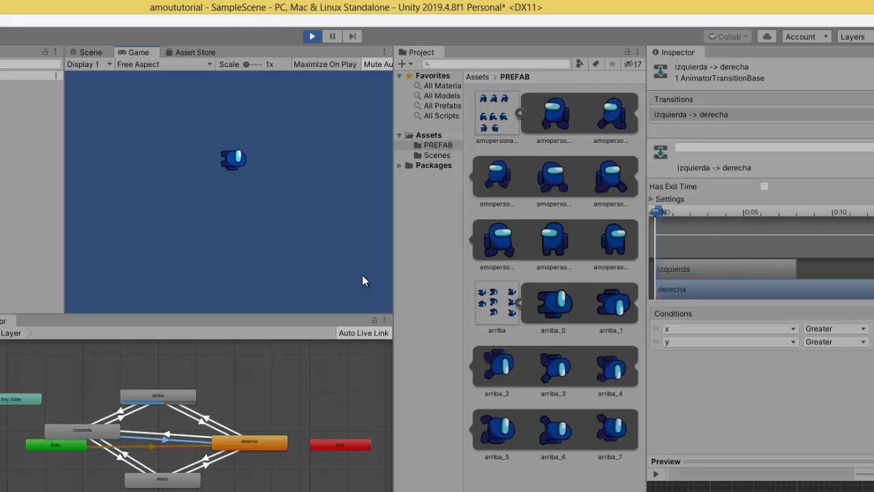
{"action": "key", "text": "Down"}
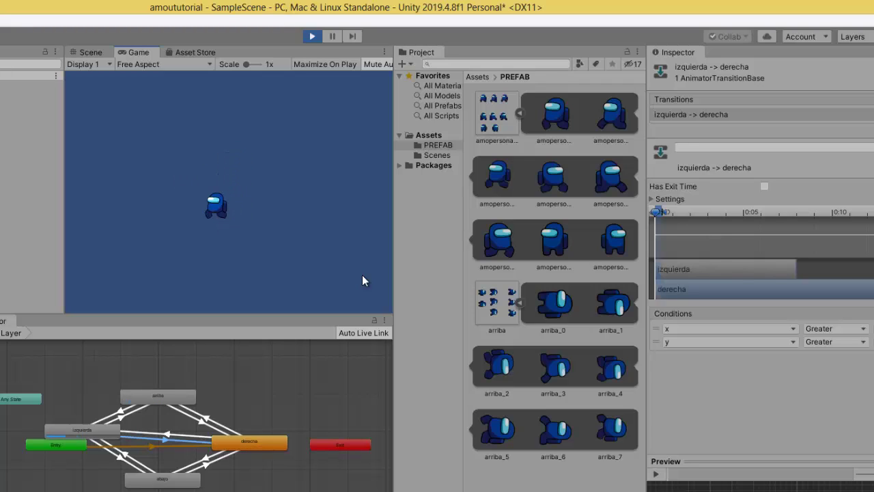
{"action": "key", "text": "Left"}
{"action": "key", "text": "Up"}
{"action": "key", "text": "Right"}
{"action": "key", "text": "Down"}
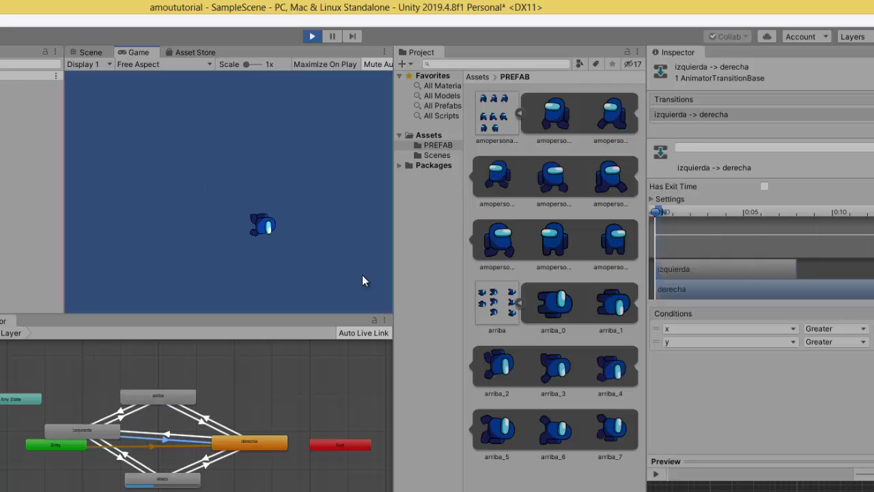
{"action": "key", "text": "Left"}
{"action": "key", "text": "Up"}
{"action": "key", "text": "Right"}
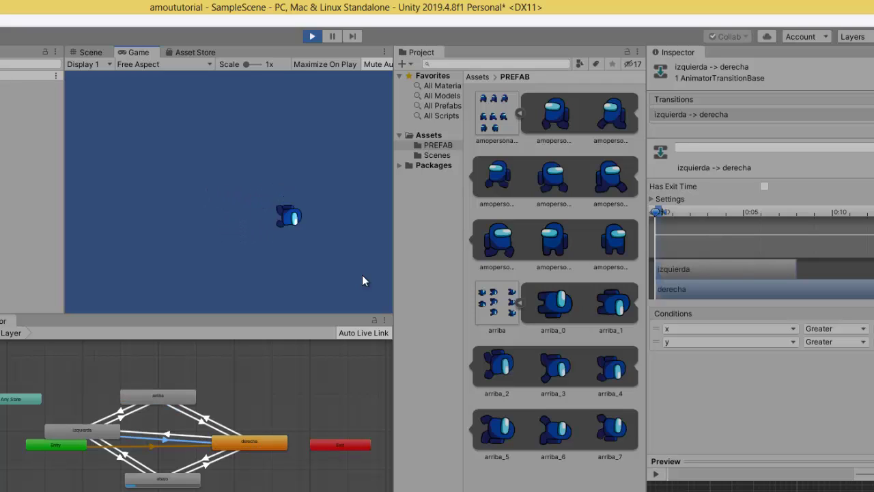
{"action": "key", "text": "Down"}
{"action": "key", "text": "Left"}
{"action": "key", "text": "Up"}
{"action": "key", "text": "Right"}
{"action": "key", "text": "Down"}
{"action": "key", "text": "Left"}
{"action": "key", "text": "Up"}
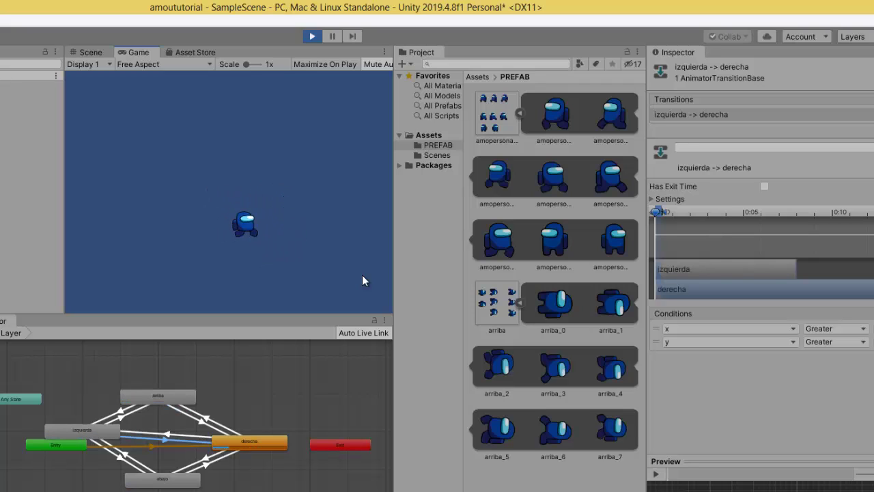
{"action": "key", "text": "Left"}
{"action": "key", "text": "Left"}
{"action": "key", "text": "Right"}
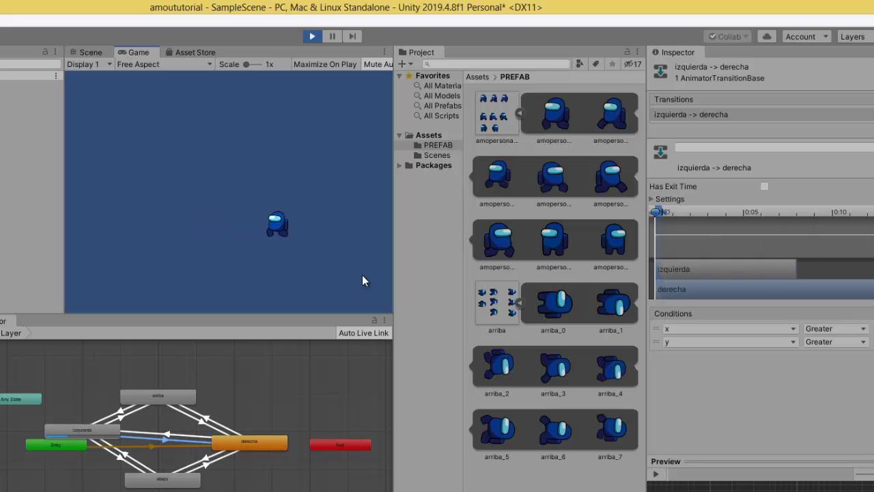
{"action": "key", "text": "Left"}
Step: Create transitions from abajo to arriba and from arriba back to abajo
{"action": "right_click", "coordinate": [172, 460]}
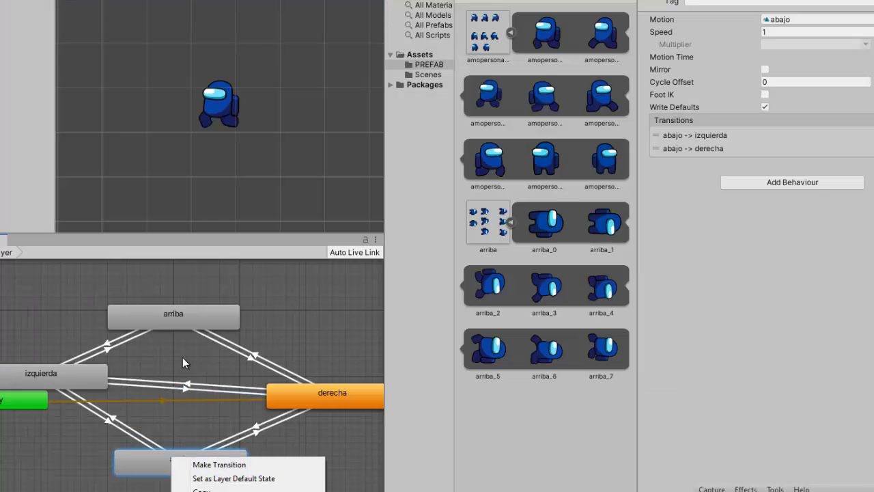
{"action": "left_click", "coordinate": [217, 465]}
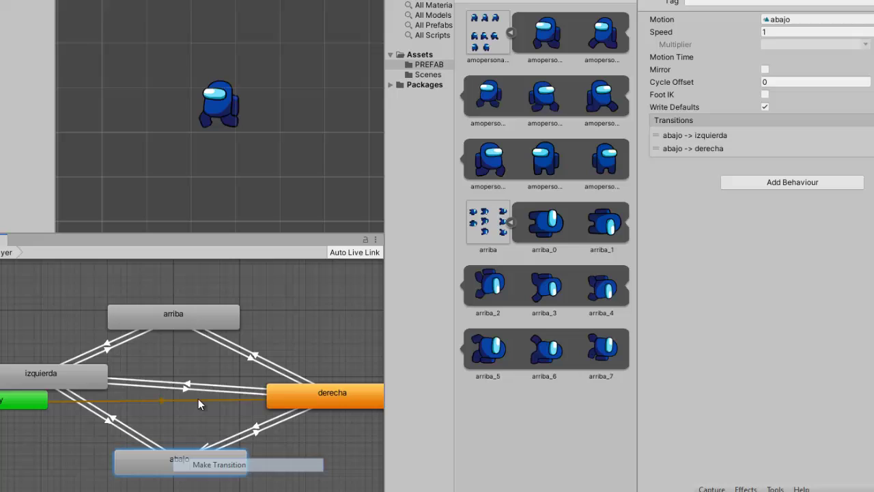
{"action": "left_click", "coordinate": [183, 315]}
{"action": "right_click", "coordinate": [184, 314]}
{"action": "left_click", "coordinate": [219, 322]}
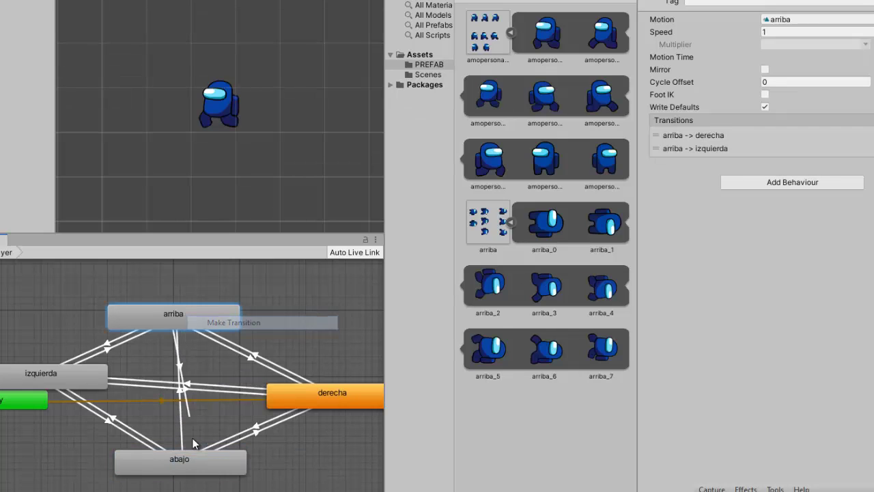
{"action": "left_click", "coordinate": [158, 461]}
{"action": "scroll", "coordinate": [180, 415], "scroll_direction": "up", "scroll_amount": 5}
Step: Make the abajo→arriba transition zero-length, starting at 0:00, with Has Exit Time off
{"action": "left_click", "coordinate": [177, 355]}
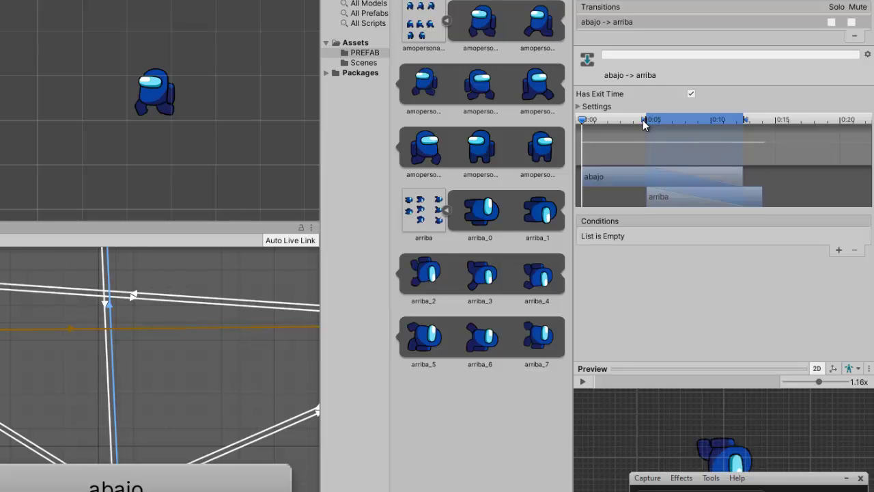
{"action": "left_click_drag", "start_coordinate": [643, 120], "coordinate": [582, 120]}
{"action": "left_click_drag", "start_coordinate": [748, 119], "coordinate": [585, 120]}
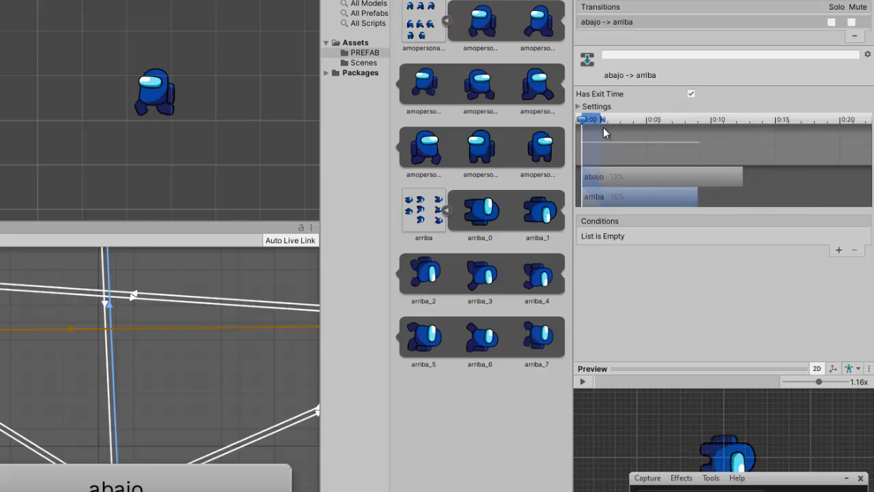
{"action": "left_click", "coordinate": [691, 94]}
Step: Give abajo→arriba a single condition on parameter y, Greater 0
{"action": "left_click", "coordinate": [839, 251]}
{"action": "left_click", "coordinate": [839, 250]}
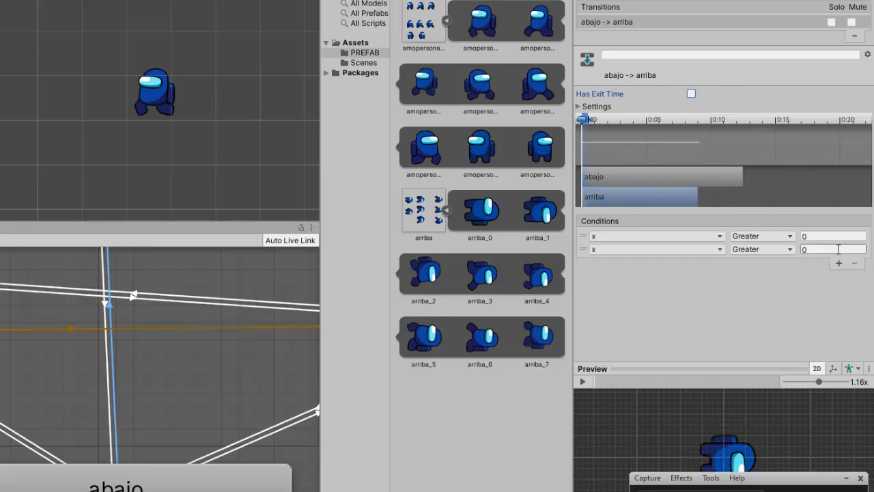
{"action": "left_click", "coordinate": [584, 251]}
{"action": "left_click", "coordinate": [854, 263]}
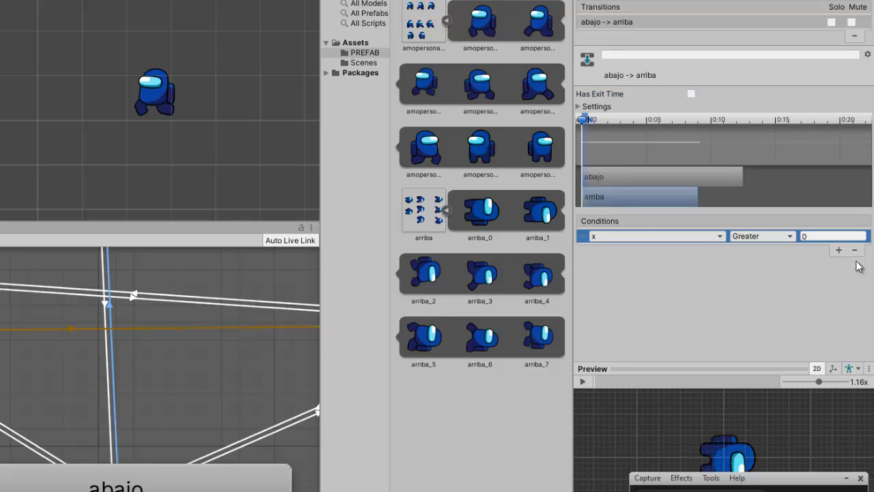
{"action": "left_click", "coordinate": [648, 237]}
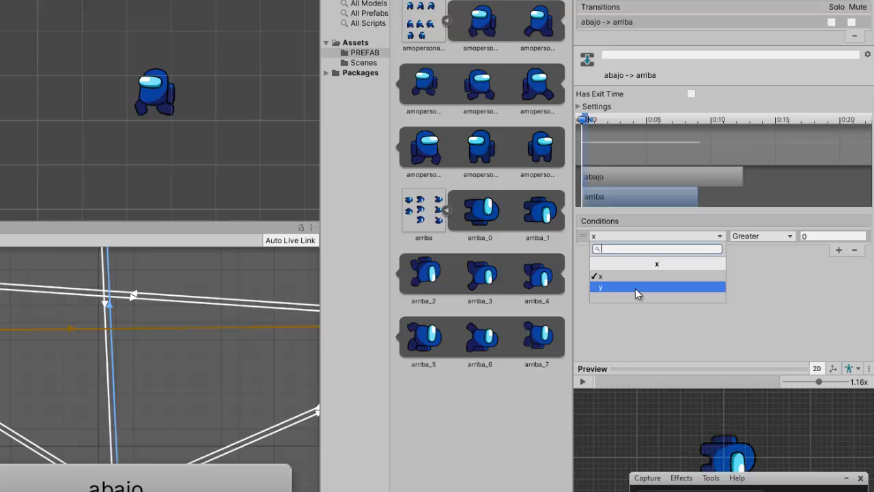
{"action": "left_click", "coordinate": [635, 288]}
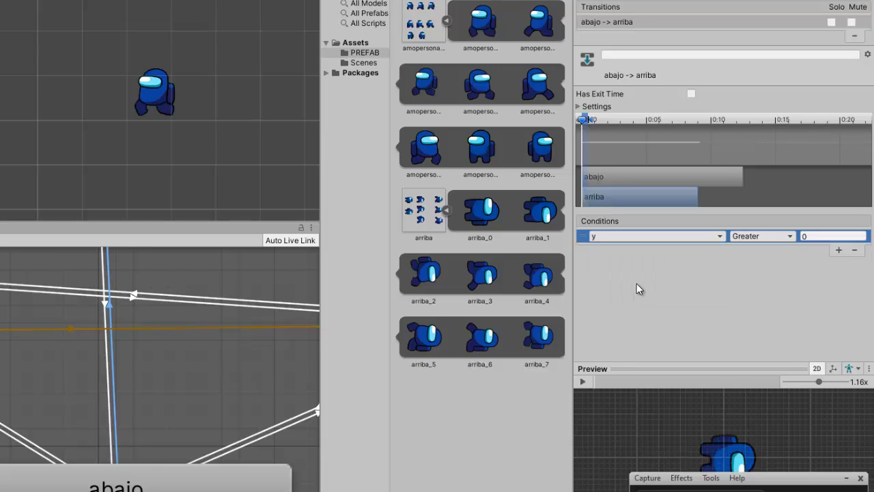
{"action": "left_click", "coordinate": [105, 305]}
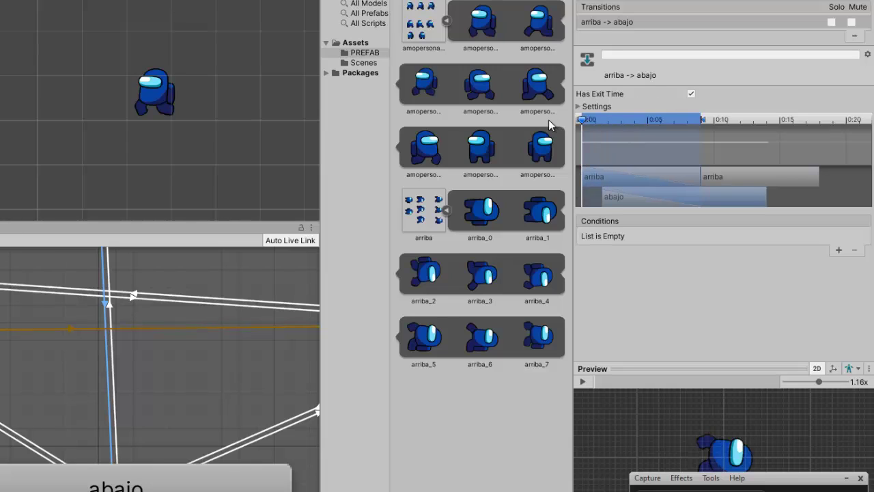
Step: Make the arriba→abajo transition zero-length from 0 with Has Exit Time turned off
{"action": "left_click_drag", "start_coordinate": [615, 197], "coordinate": [594, 197]}
{"action": "left_click_drag", "start_coordinate": [702, 121], "coordinate": [590, 123]}
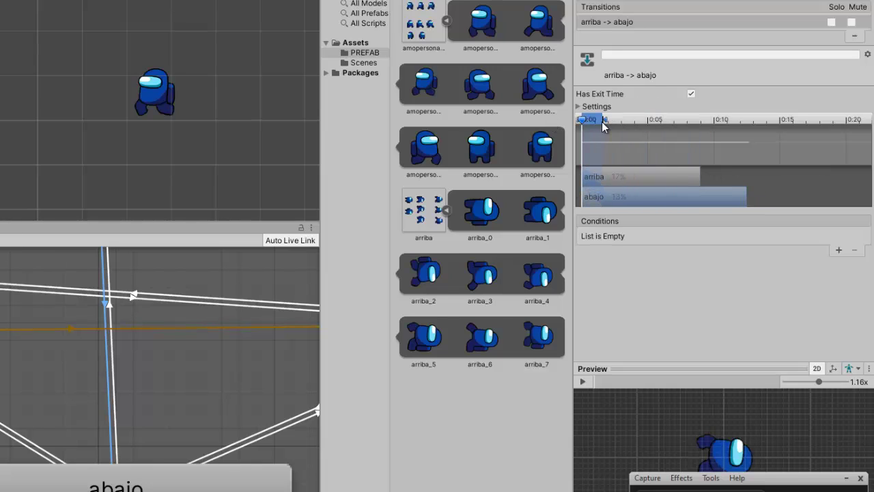
{"action": "left_click", "coordinate": [690, 95]}
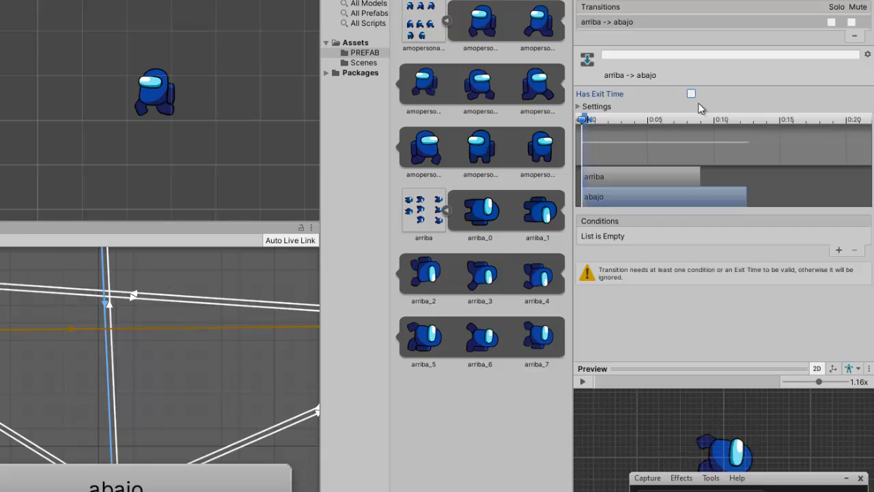
Step: Add conditions x Less 0.1 and y Less 0 to arriba→abajo
{"action": "left_click", "coordinate": [839, 251]}
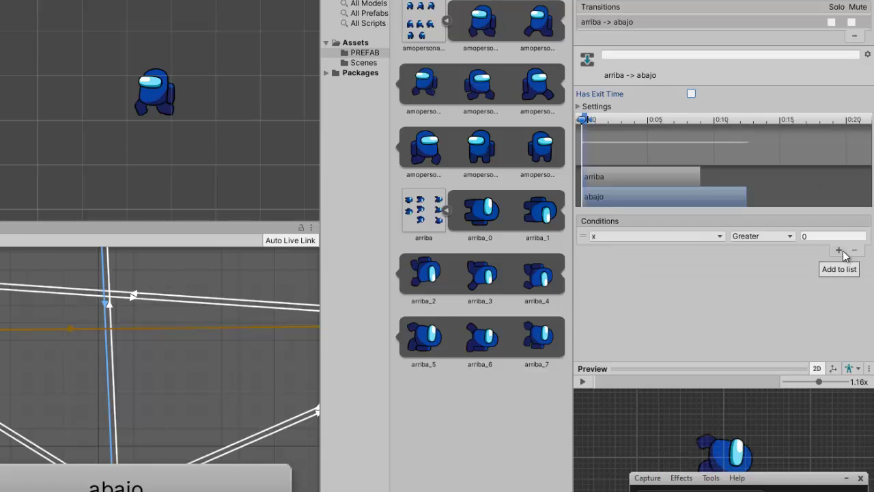
{"action": "left_click", "coordinate": [840, 250]}
{"action": "left_click", "coordinate": [639, 249]}
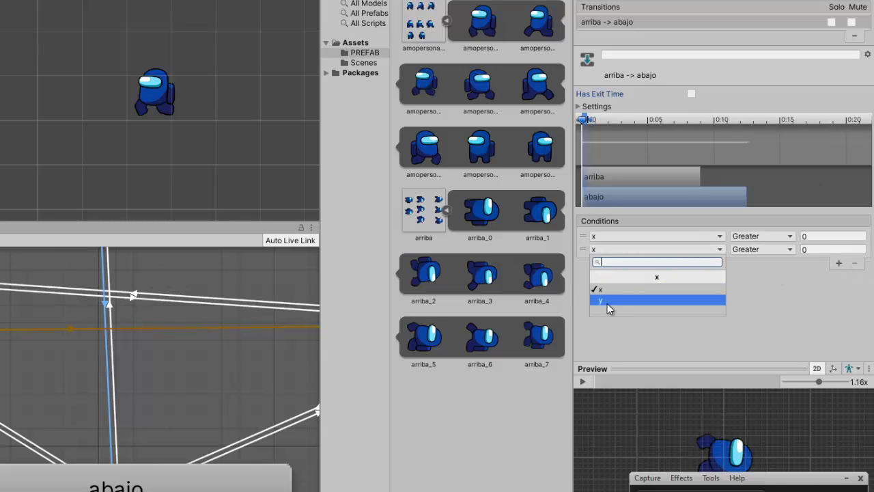
{"action": "left_click", "coordinate": [640, 298]}
{"action": "left_click", "coordinate": [762, 240]}
{"action": "left_click", "coordinate": [751, 267]}
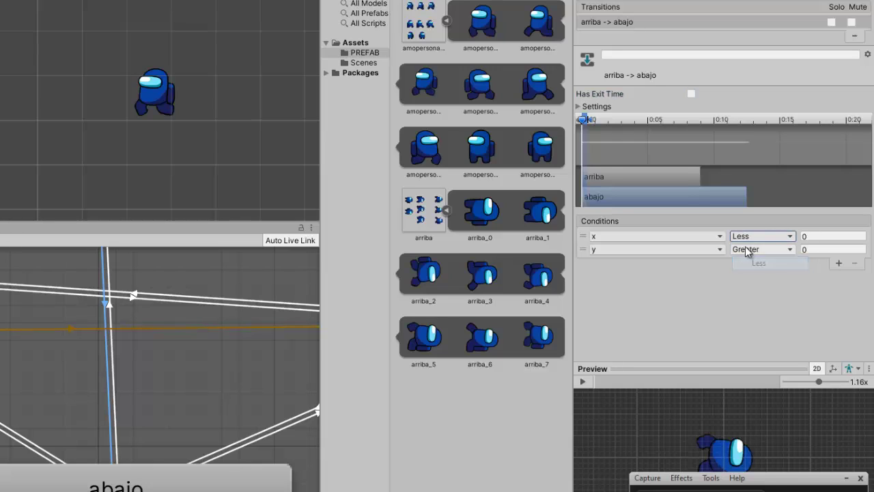
{"action": "left_click", "coordinate": [751, 250]}
{"action": "left_click", "coordinate": [751, 276]}
{"action": "type", "text": ".1"}
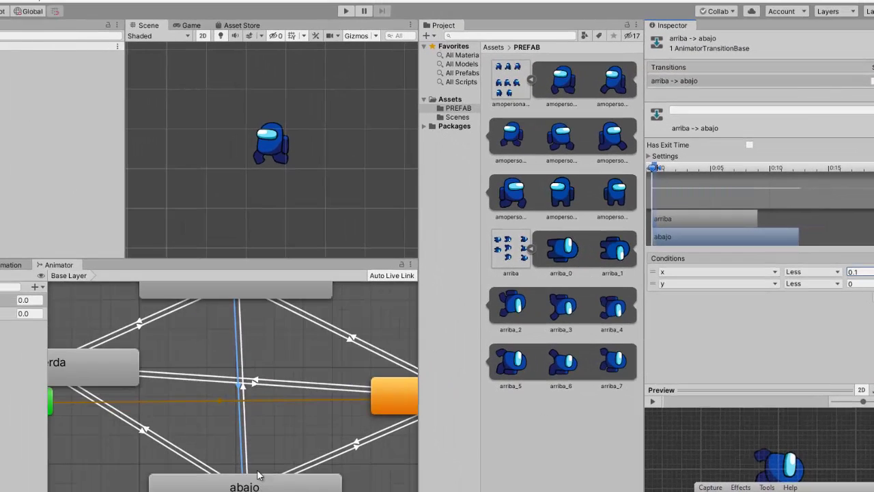
{"action": "left_click", "coordinate": [264, 458]}
Step: Frame all Animator states, then play and walk the character up, down, left and right
{"action": "key", "text": "a"}
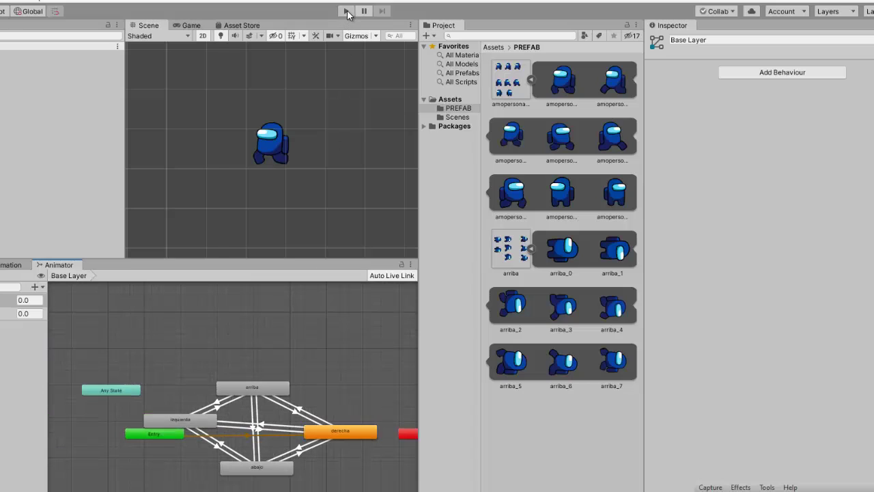
{"action": "left_click", "coordinate": [347, 10]}
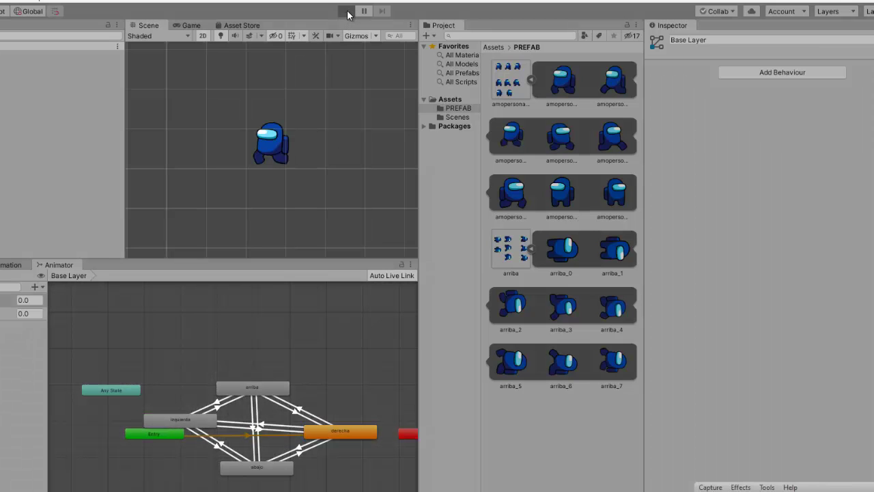
{"action": "key", "text": "Down"}
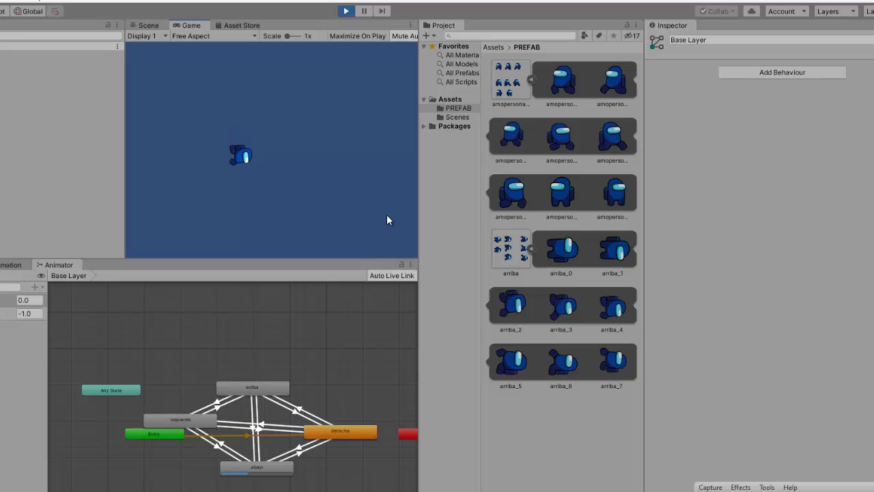
{"action": "key", "text": "Right"}
{"action": "key", "text": "Up"}
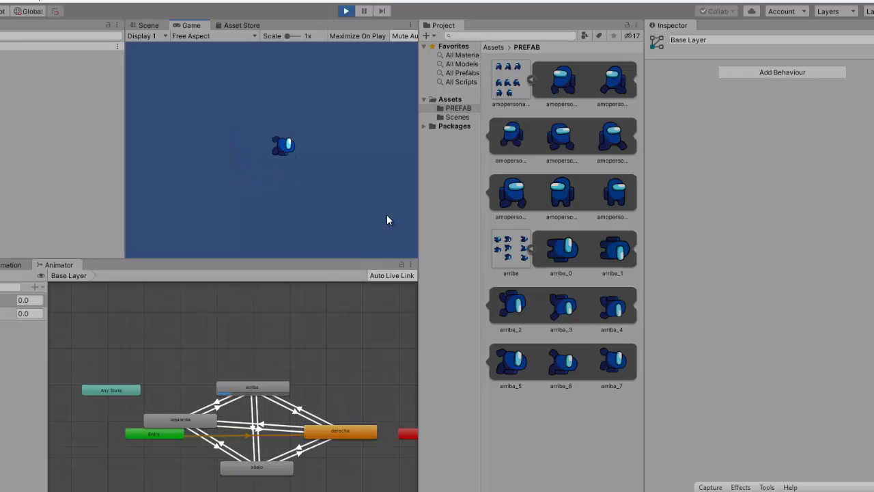
{"action": "key", "text": "Left"}
{"action": "key", "text": "Down"}
{"action": "key", "text": "Up"}
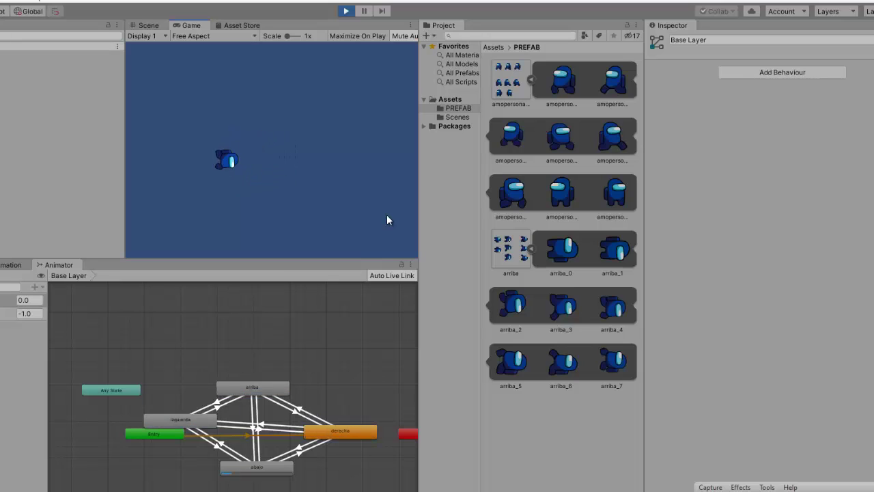
{"action": "key", "text": "Down"}
{"action": "key", "text": "Right"}
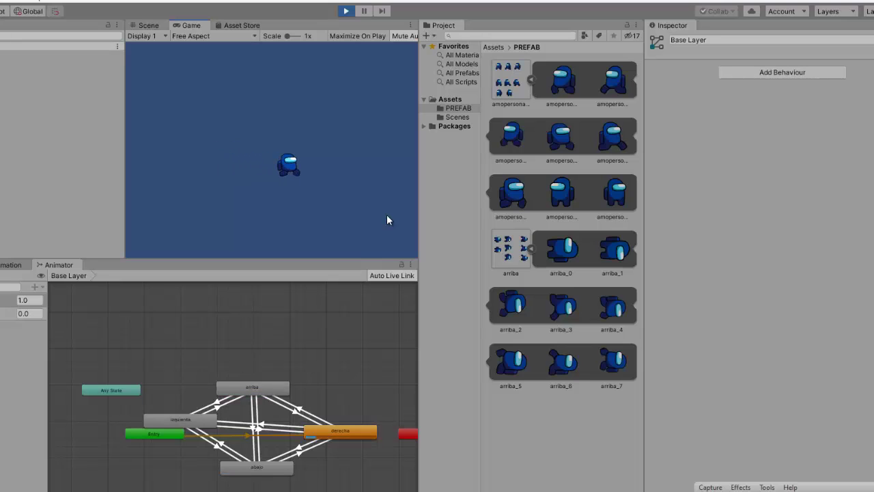
{"action": "key", "text": "Left"}
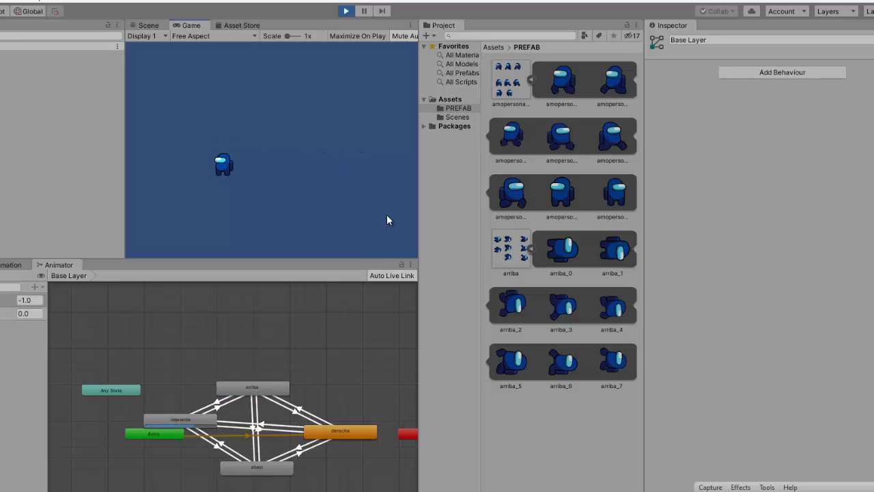
{"action": "key", "text": "Up"}
{"action": "key", "text": "Right"}
{"action": "key", "text": "Down"}
{"action": "key", "text": "Left"}
{"action": "key", "text": "Up"}
{"action": "key", "text": "Right"}
{"action": "key", "text": "Down"}
{"action": "key", "text": "Left"}
{"action": "key", "text": "Right"}
{"action": "key", "text": "Down"}
{"action": "key", "text": "Up"}
{"action": "key", "text": "Down"}
{"action": "key", "text": "Up"}
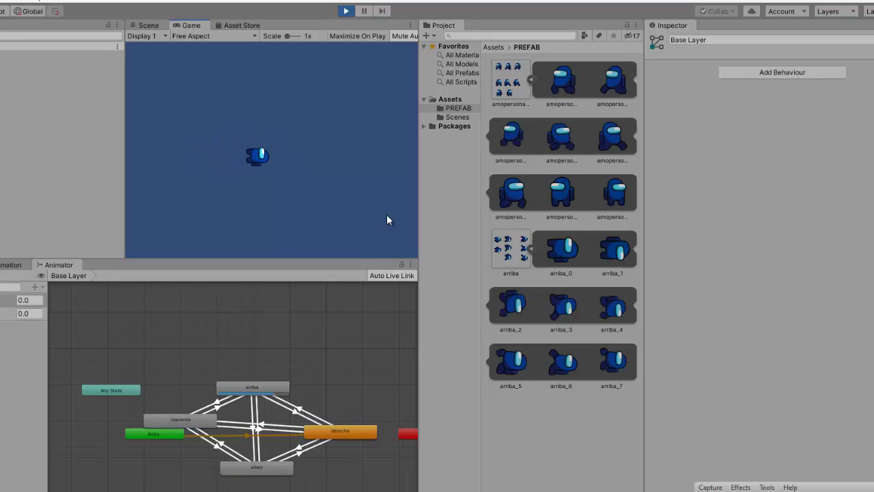
{"action": "key", "text": "Right"}
{"action": "key", "text": "Left"}
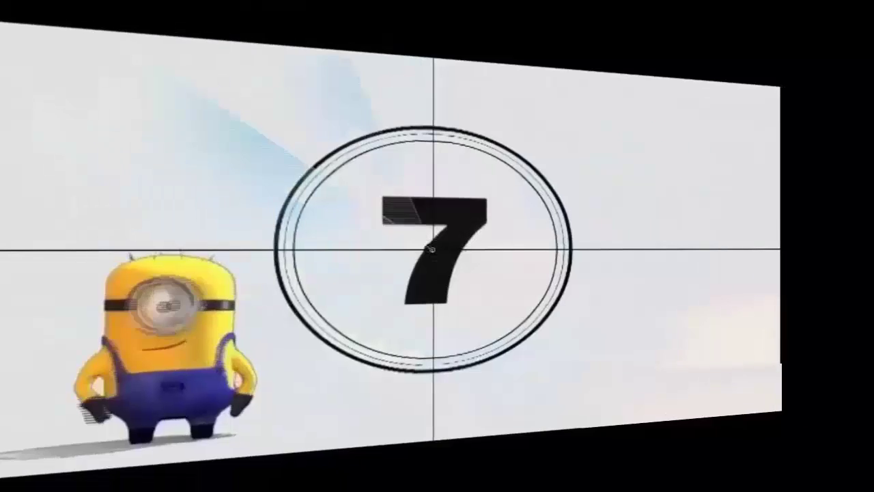